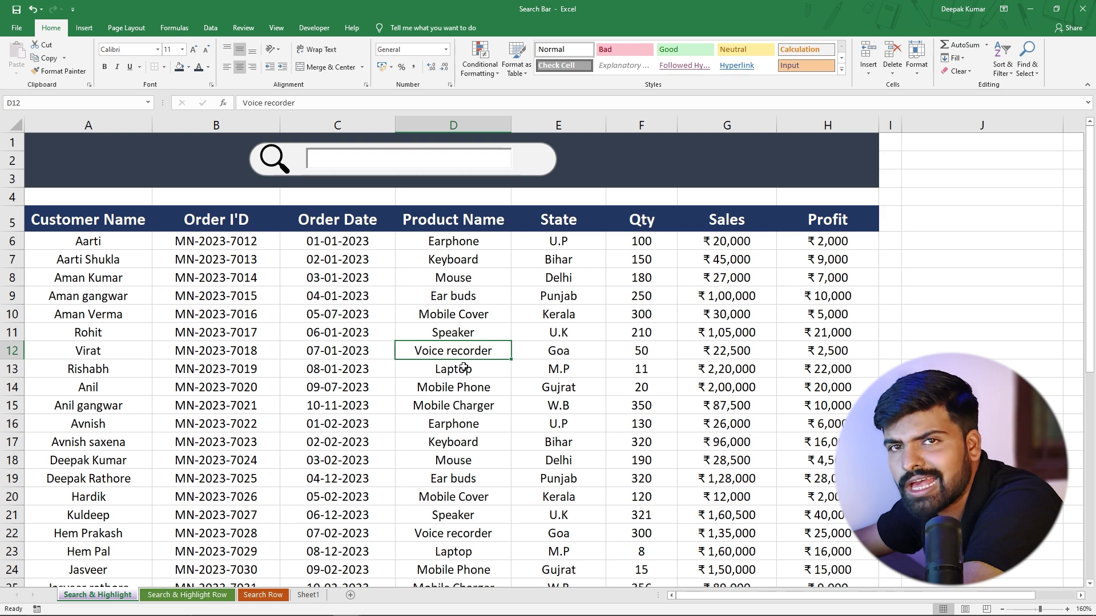
Search for "Bihar" in the Search & Highlight sheet's search bar and look through all the order rows for matching cells.
{"action": "left_click", "coordinate": [350, 157]}
{"action": "type", "text": "Bihar"}
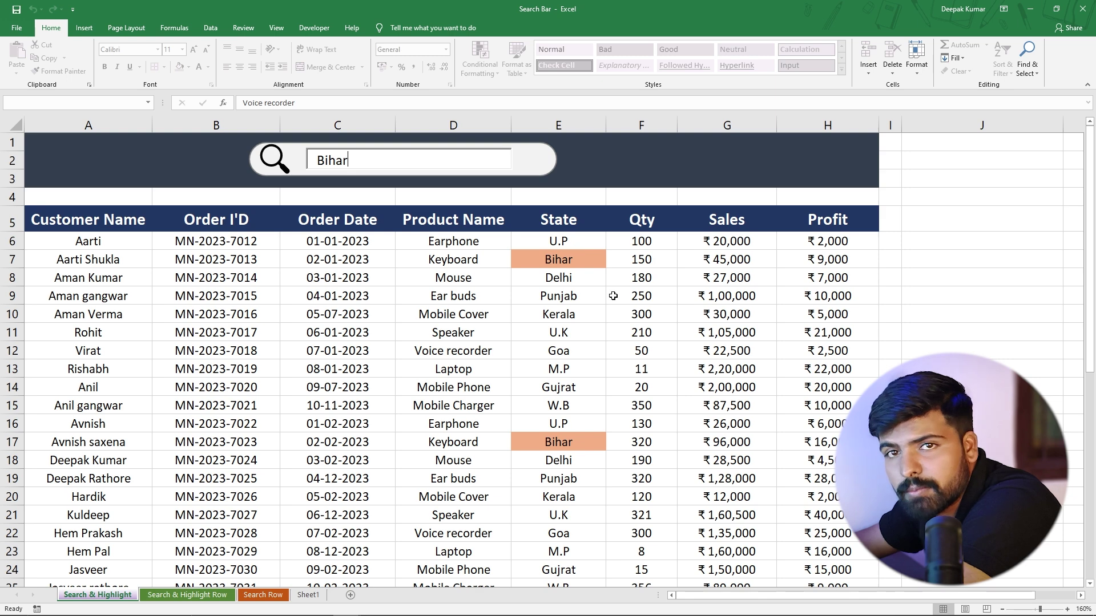
{"action": "scroll", "coordinate": [574, 263], "scroll_direction": "down", "scroll_amount": 8}
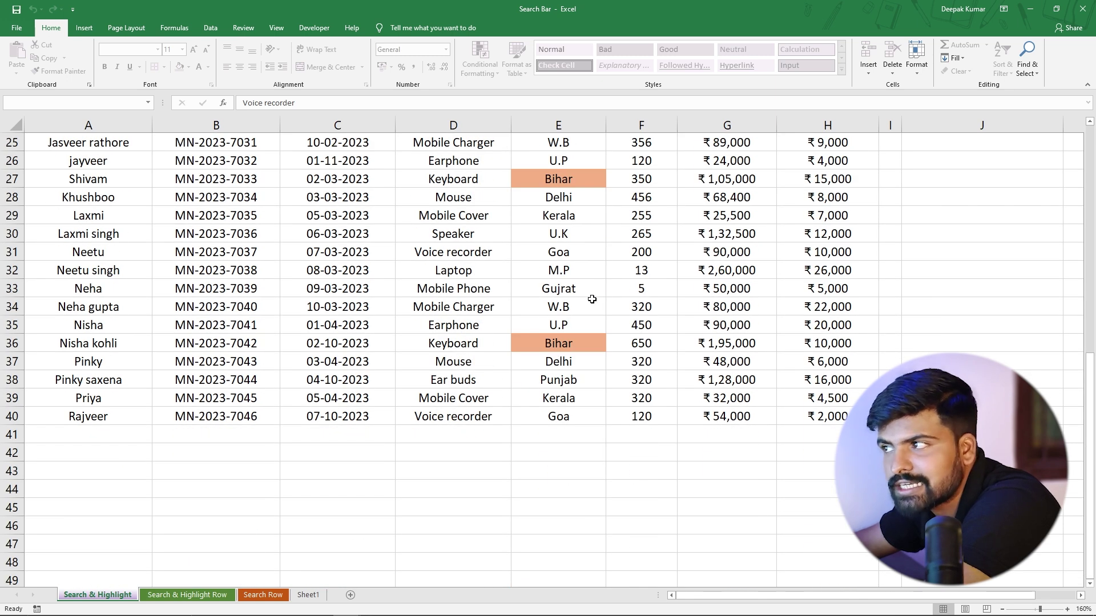
{"action": "scroll", "coordinate": [565, 291], "scroll_direction": "up", "scroll_amount": 8}
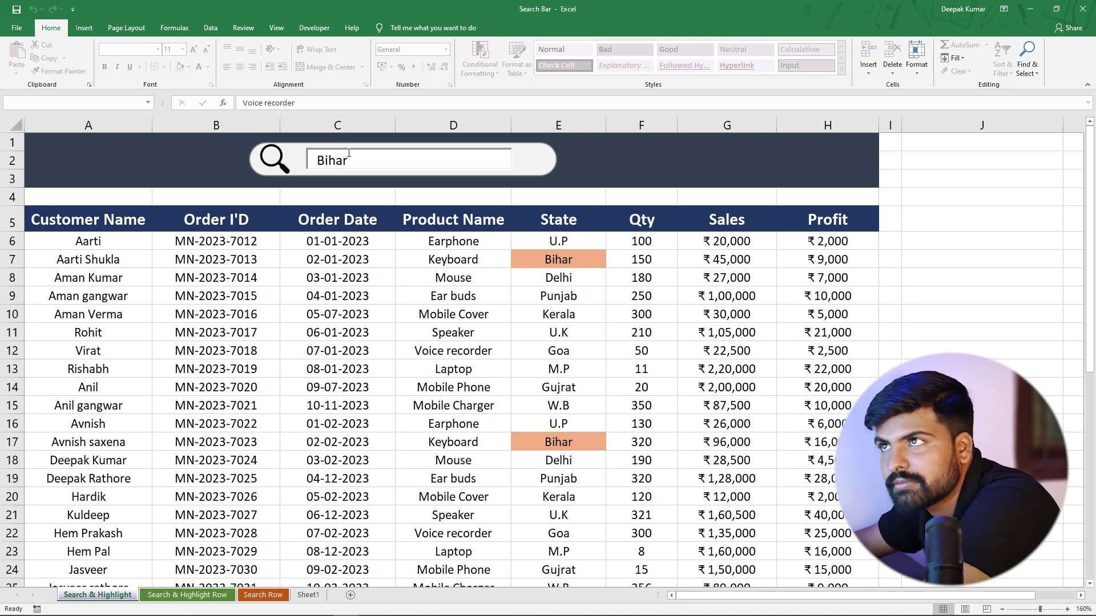
Replace the search bar text on the Search & Highlight sheet with a customer's first name.
{"action": "left_click_drag", "start_coordinate": [349, 161], "coordinate": [297, 162]}
{"action": "key", "text": "BackSpace"}
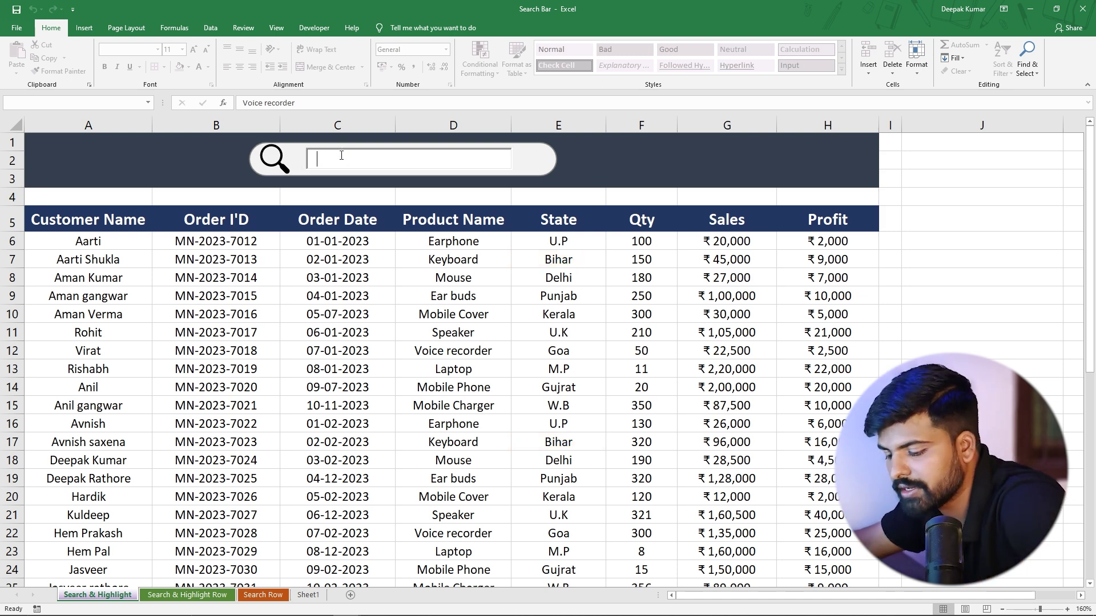
{"action": "type", "text": "Virat"}
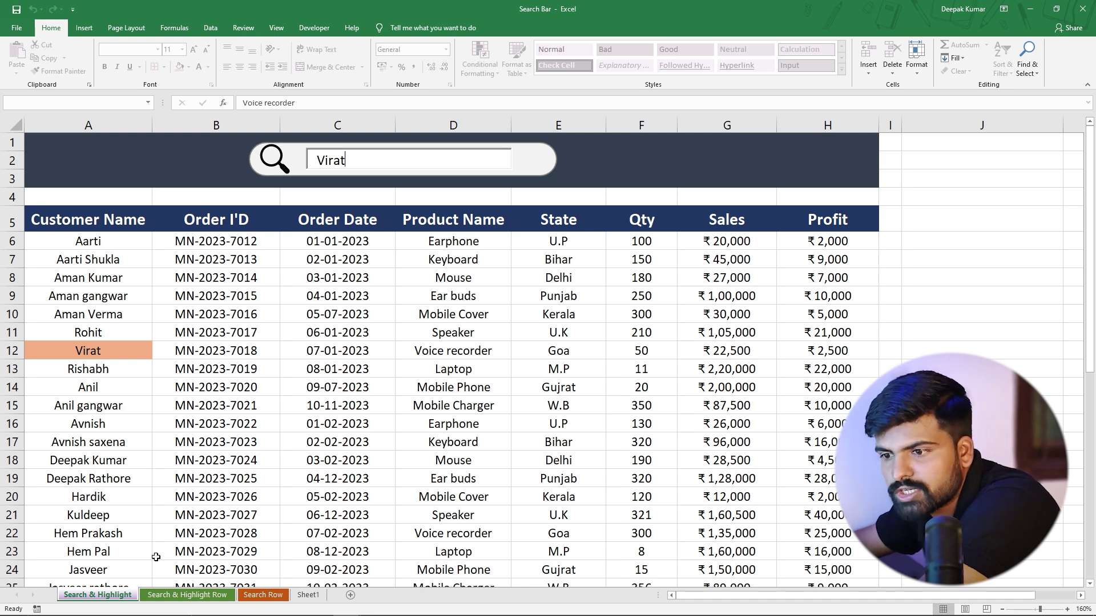
Switch to the Search & Highlight Row sheet and search for a customer's first name in its search bar.
{"action": "left_click", "coordinate": [187, 595]}
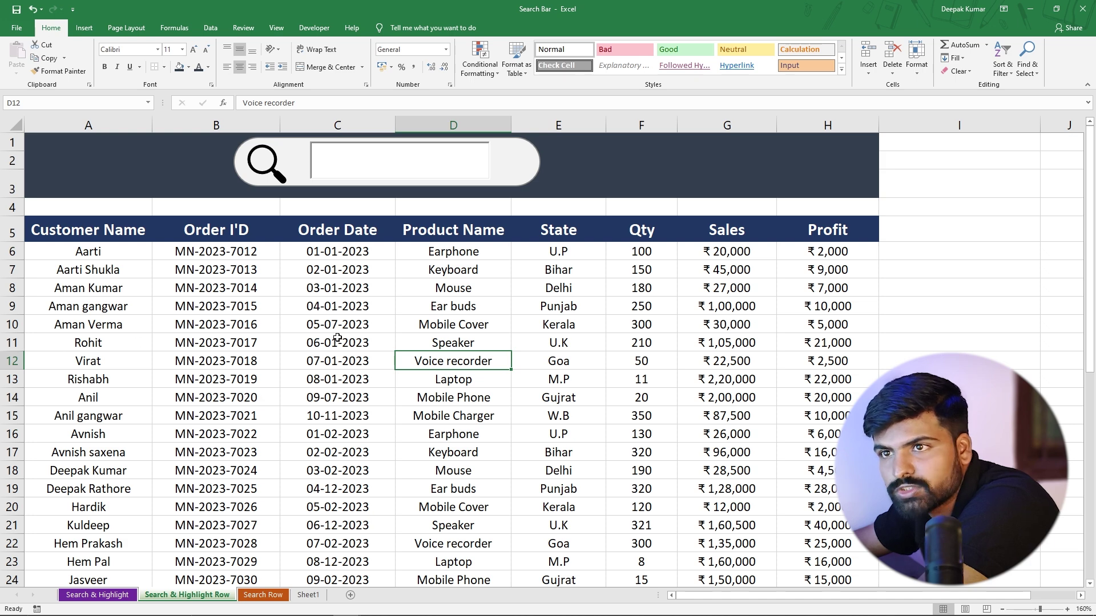
{"action": "left_click", "coordinate": [410, 159]}
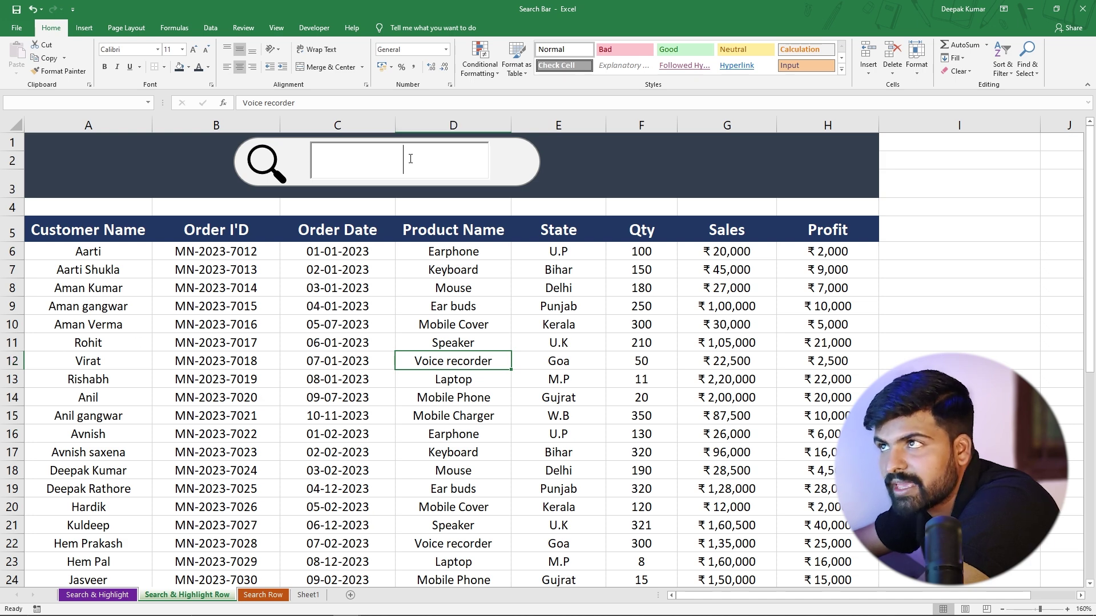
{"action": "type", "text": "Rohit"}
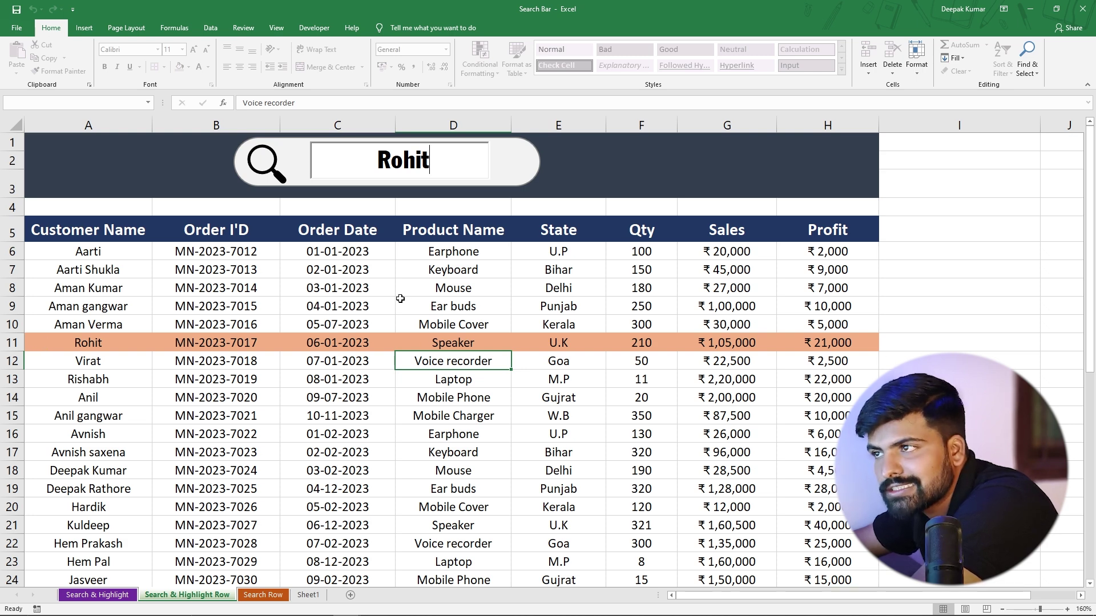
Search the Search & Highlight Row sheet for a different customer's first name and examine the matching rows.
{"action": "left_click_drag", "start_coordinate": [438, 160], "coordinate": [356, 164]}
{"action": "key", "text": "BackSpace"}
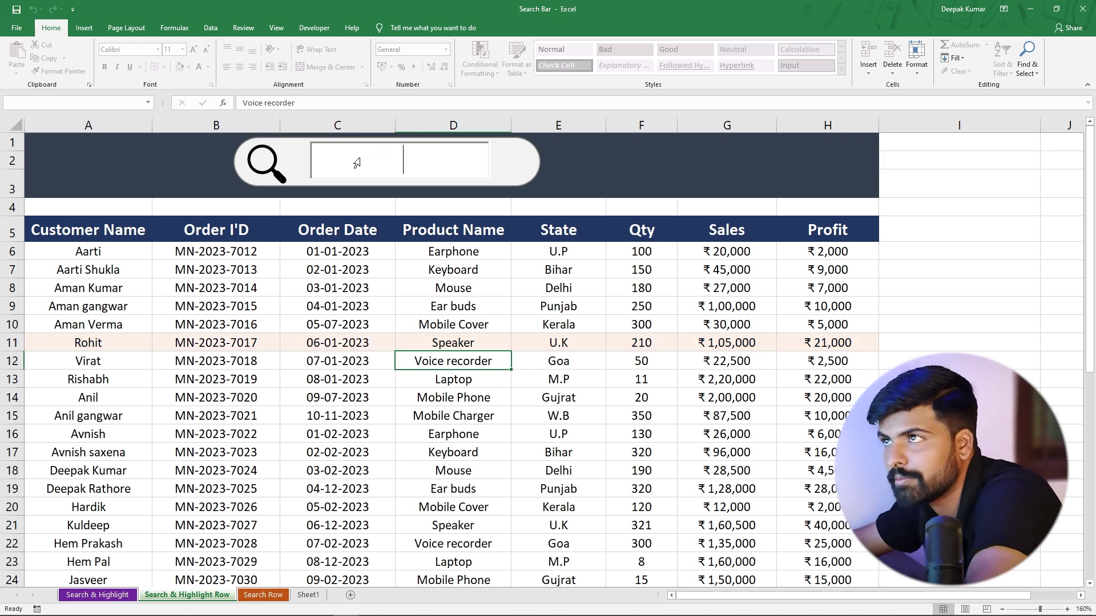
{"action": "type", "text": "jasveer"}
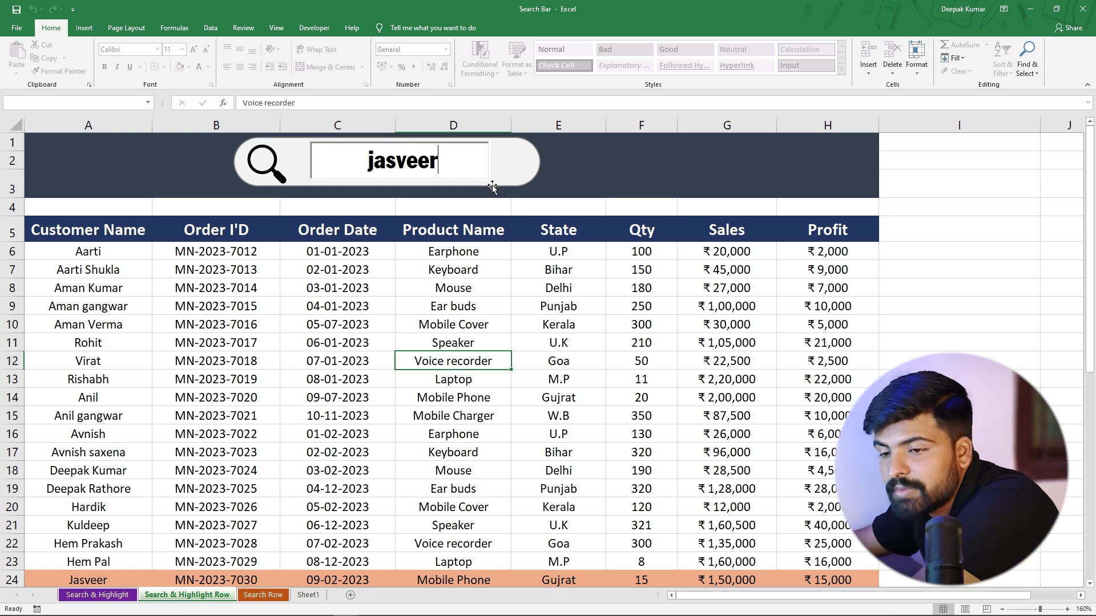
{"action": "scroll", "coordinate": [130, 312], "scroll_direction": "down", "scroll_amount": 3}
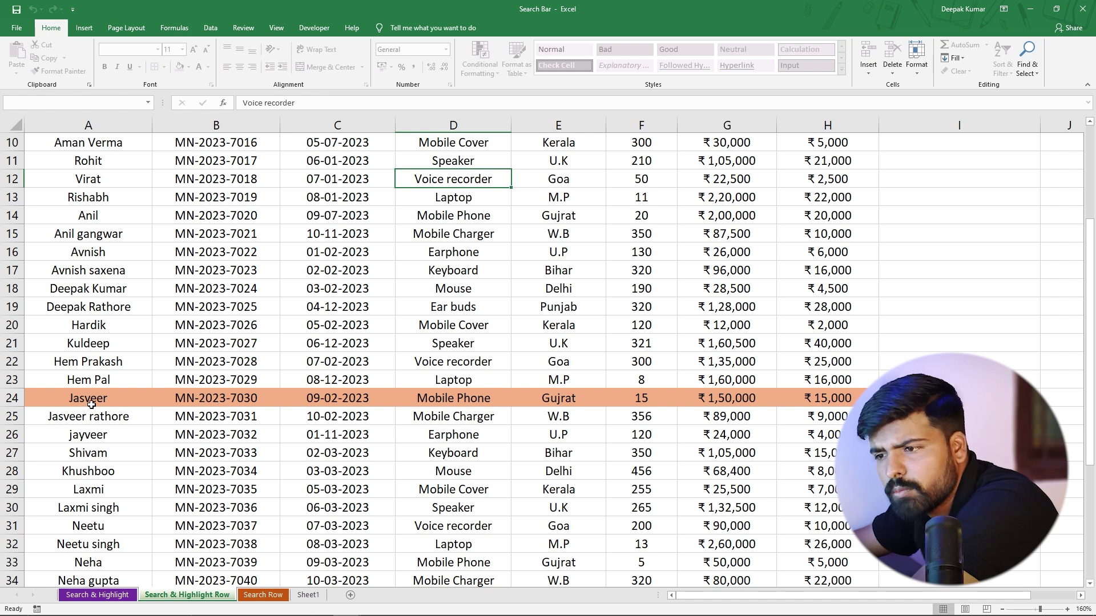
{"action": "scroll", "coordinate": [384, 384], "scroll_direction": "up", "scroll_amount": 3}
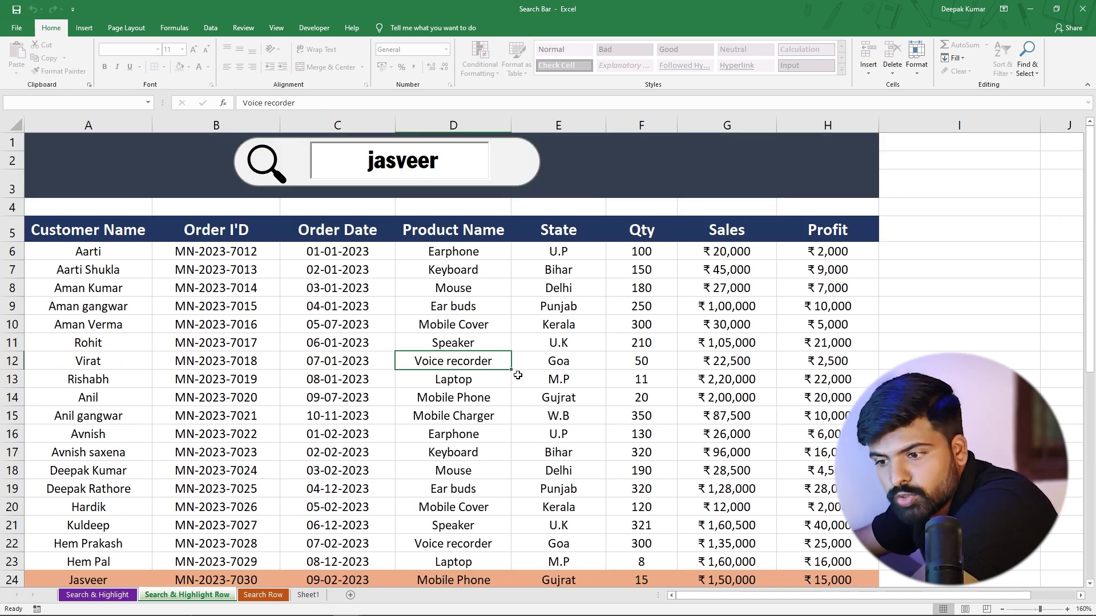
Switch to the Search Row sheet and filter its rows by entering a customer's first name in cell D2.
{"action": "left_click", "coordinate": [263, 595]}
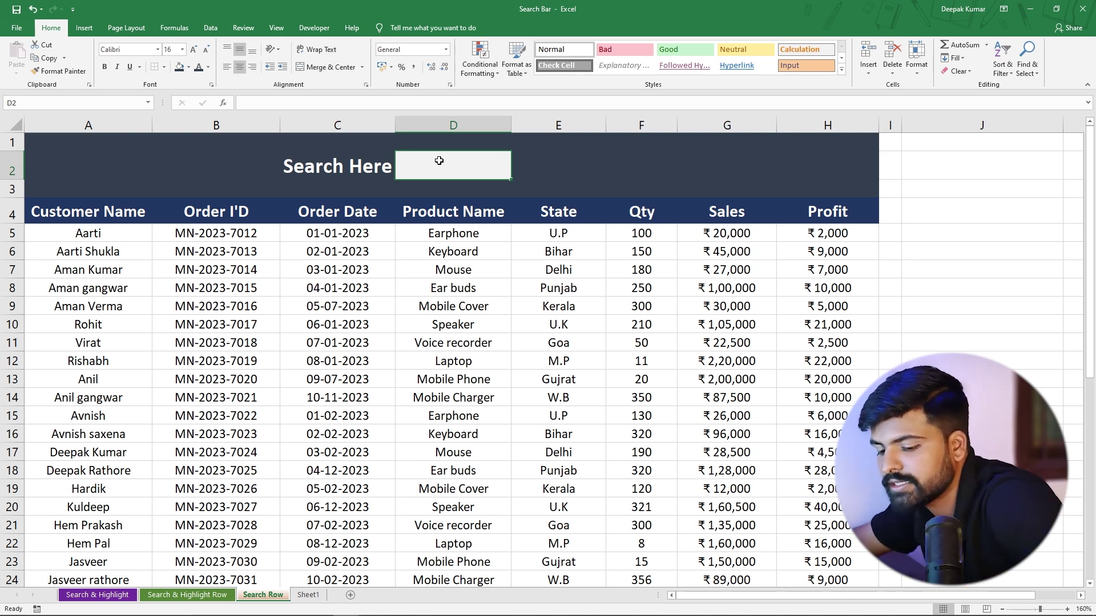
{"action": "type", "text": "Anil"}
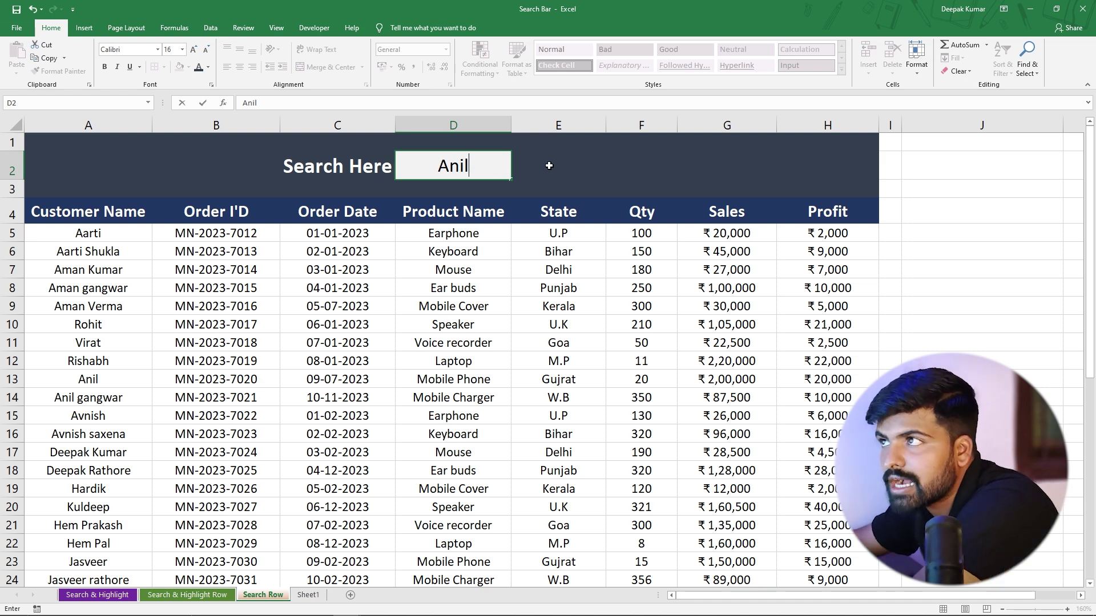
{"action": "left_click", "coordinate": [549, 166]}
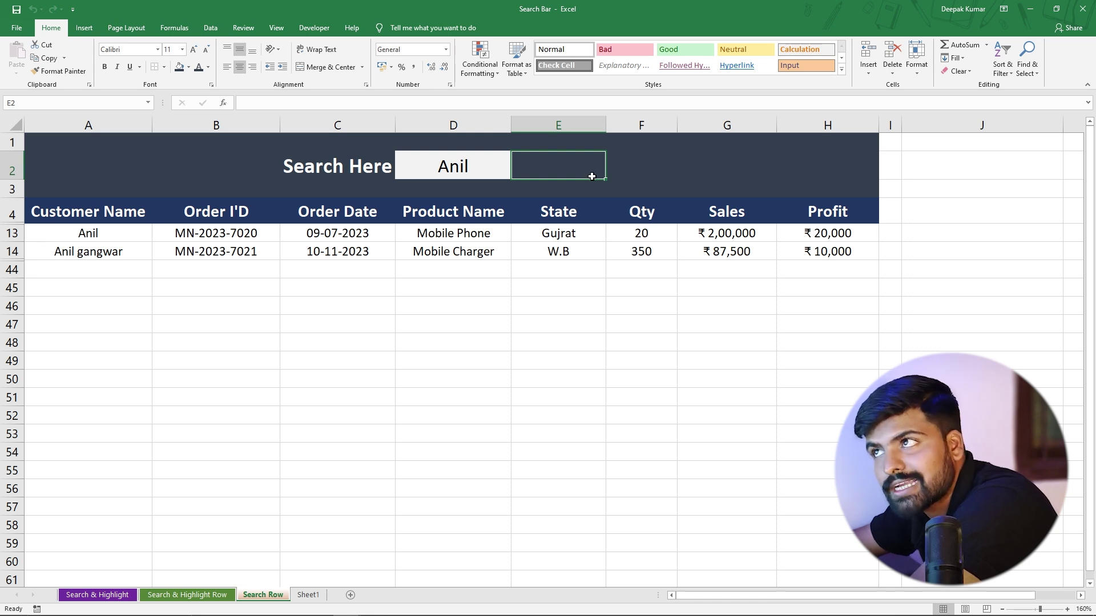
Clear the search cell D2 on the Search Row sheet and enter another customer's first name.
{"action": "left_click", "coordinate": [462, 162]}
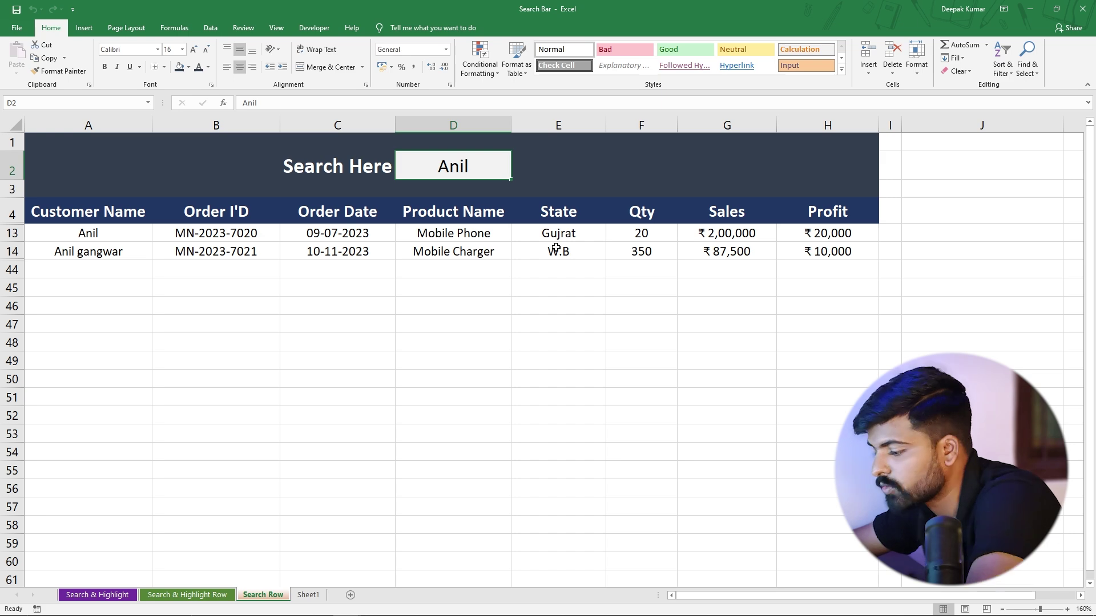
{"action": "key", "text": "Delete"}
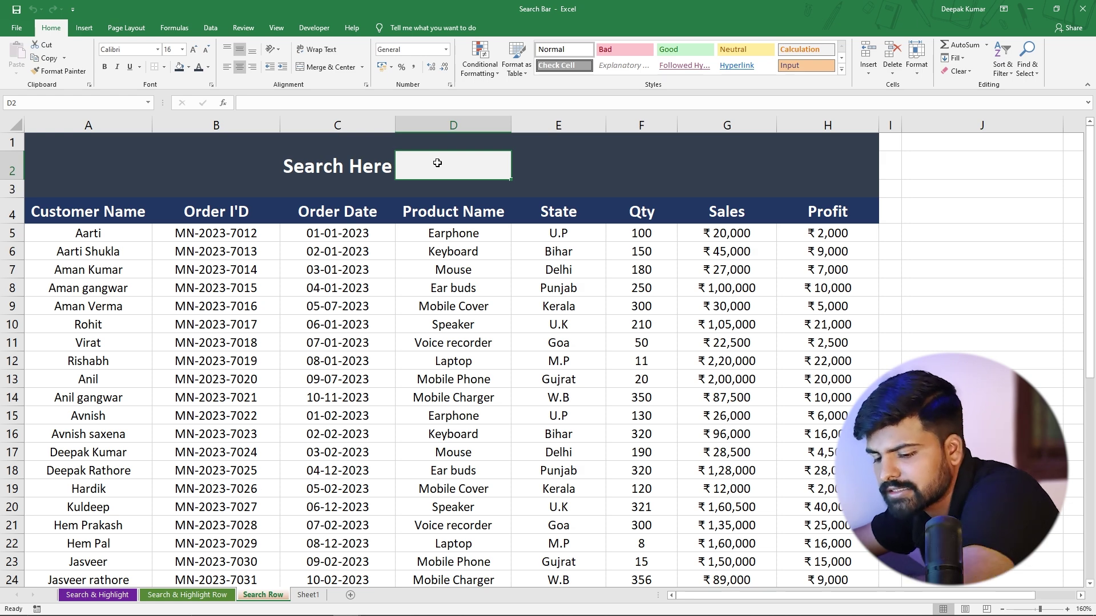
{"action": "type", "text": "Aman"}
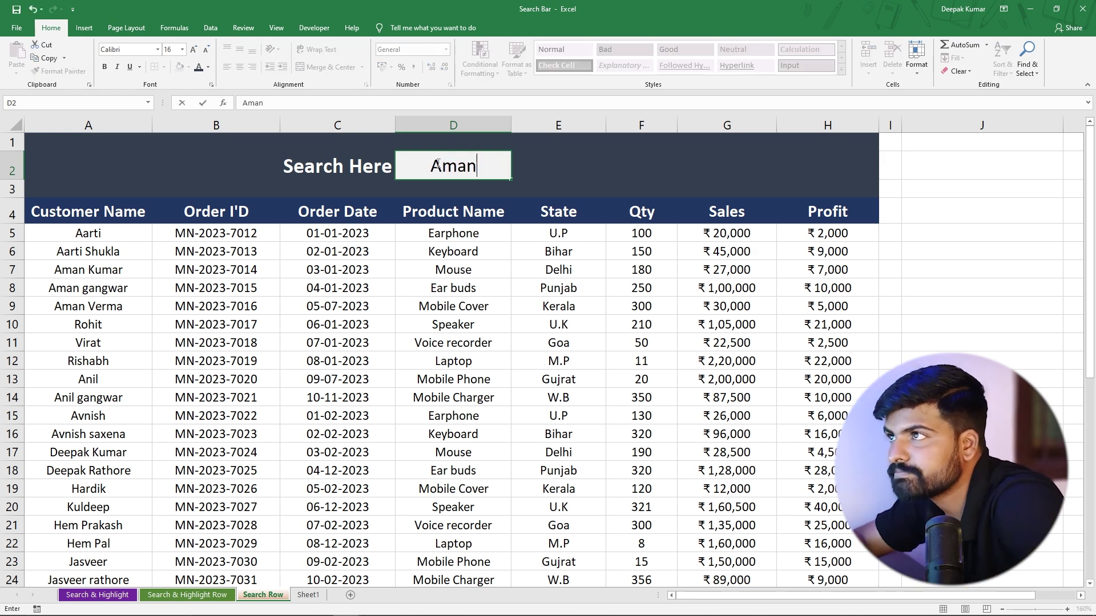
{"action": "left_click", "coordinate": [550, 168]}
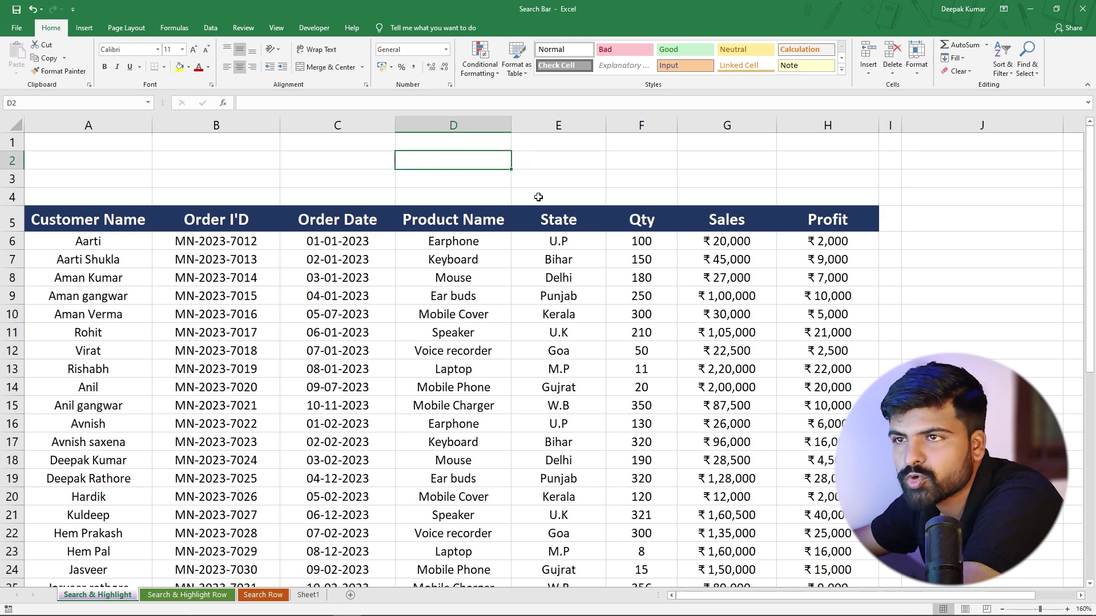
Merge and center cells B1:G3 above the table on the Search & Highlight sheet.
{"action": "left_click_drag", "start_coordinate": [231, 143], "coordinate": [695, 175]}
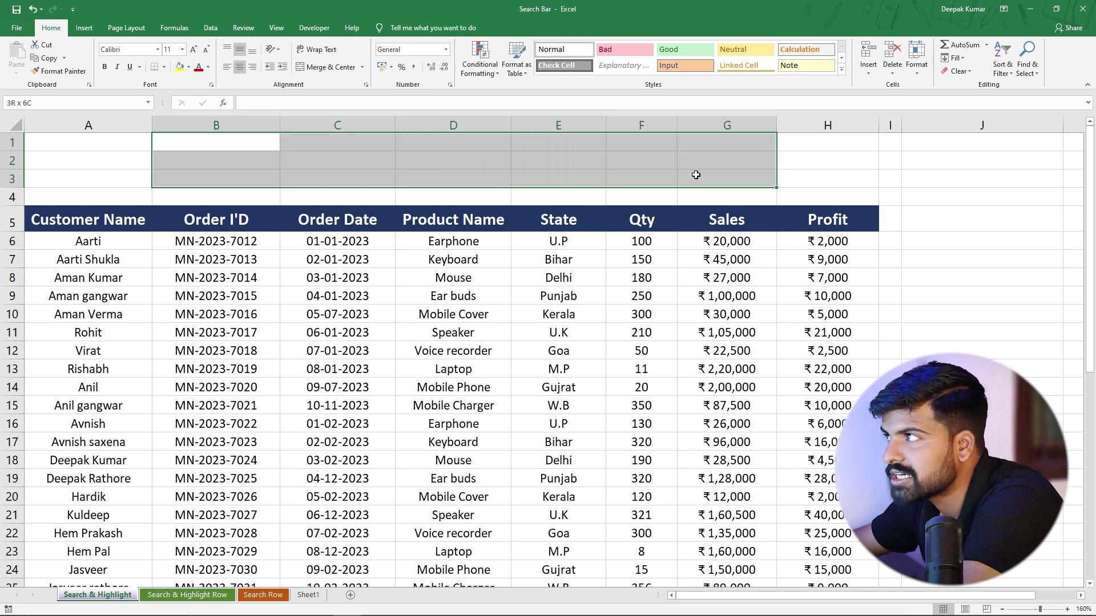
{"action": "left_click", "coordinate": [303, 67]}
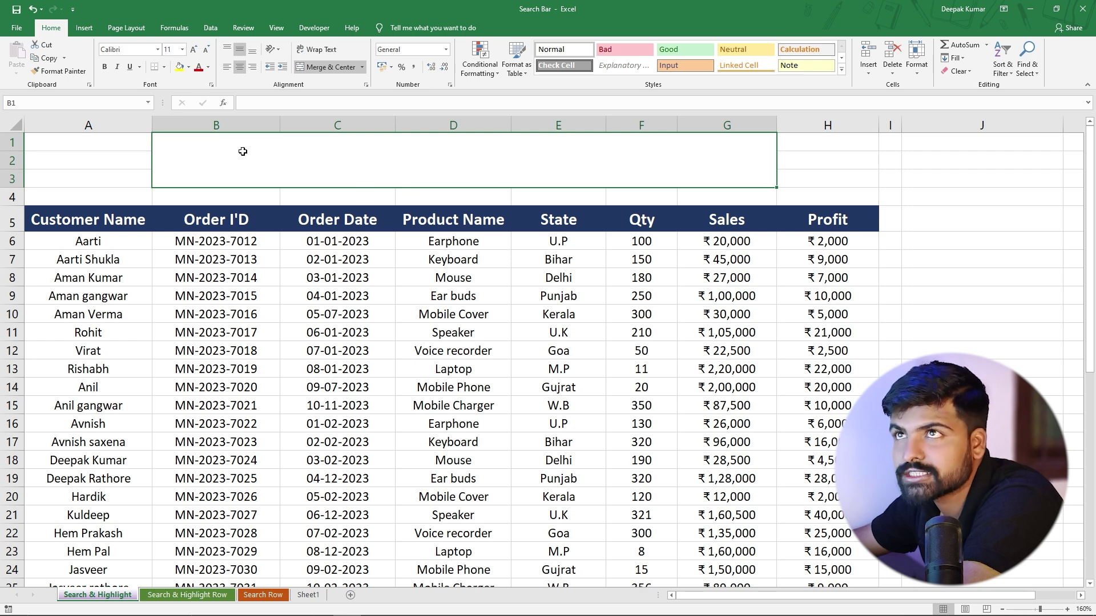
Draw a rounded rectangle about 8.9 cm wide and 0.96 cm high over the merged cells, with fully rounded ends.
{"action": "left_click", "coordinate": [86, 28]}
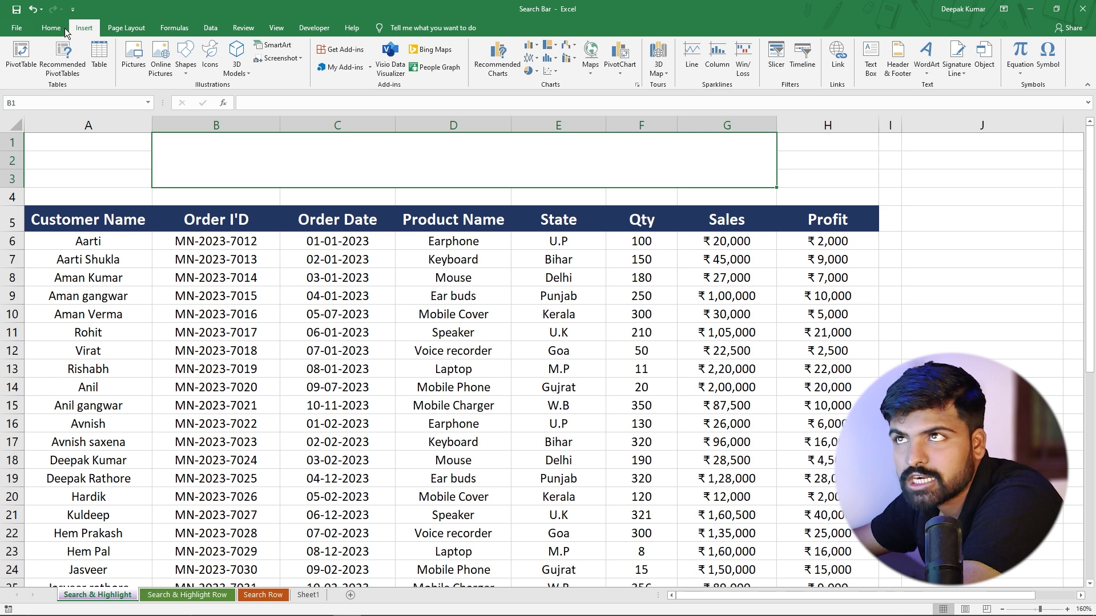
{"action": "left_click", "coordinate": [182, 73]}
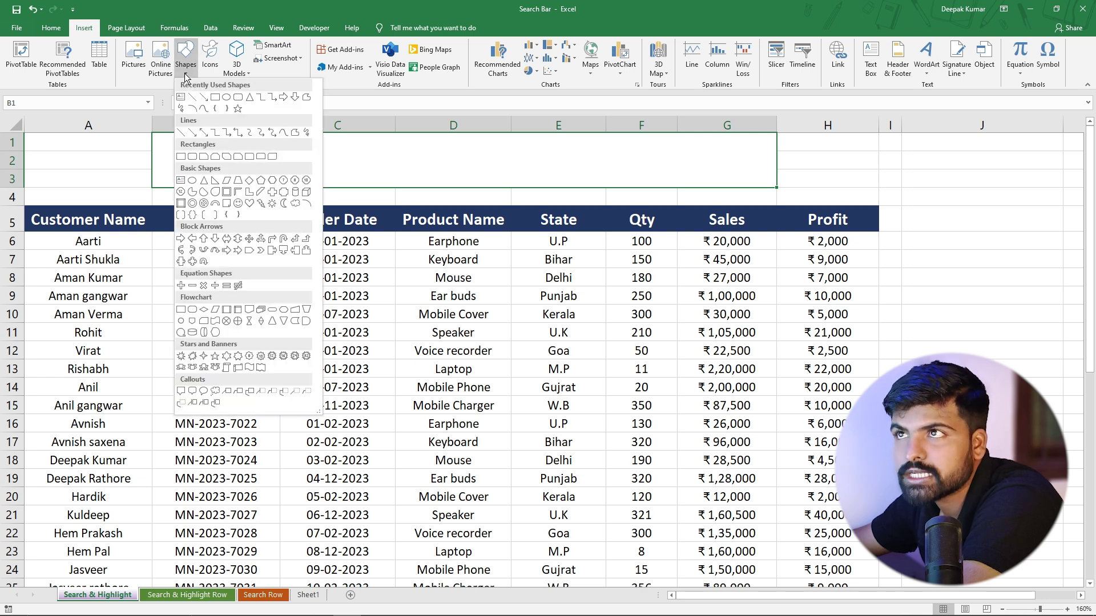
{"action": "left_click", "coordinate": [238, 98]}
{"action": "mouse_move", "coordinate": [250, 143]}
{"action": "left_mouse_down"}
{"action": "mouse_move", "coordinate": [371, 171]}
{"action": "mouse_move", "coordinate": [556, 176]}
{"action": "left_mouse_up"}
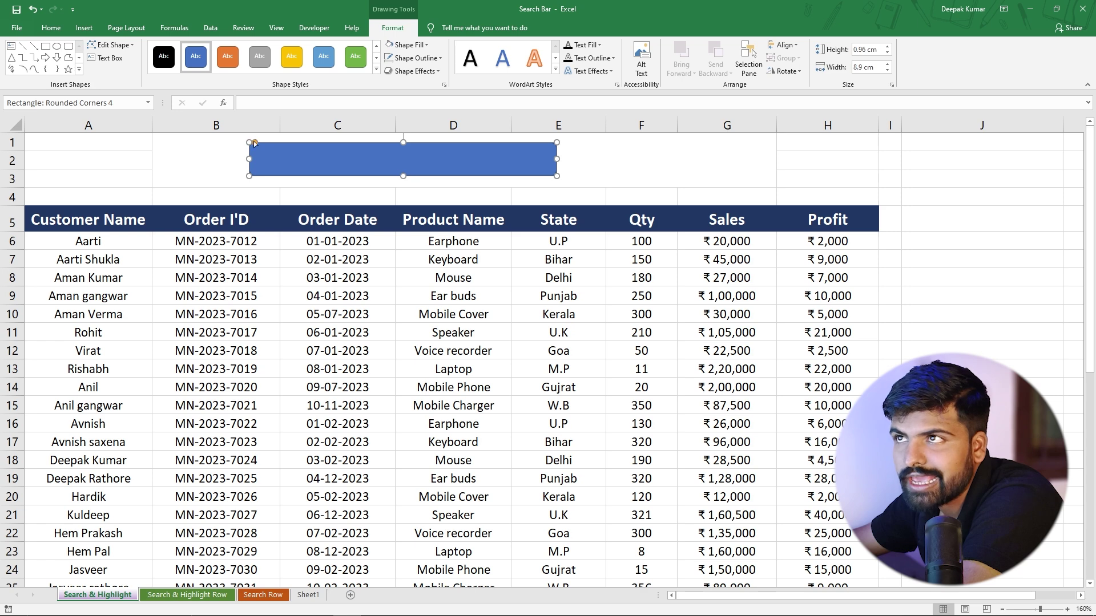
{"action": "left_click_drag", "start_coordinate": [257, 144], "coordinate": [270, 145]}
{"action": "left_click", "coordinate": [190, 148]}
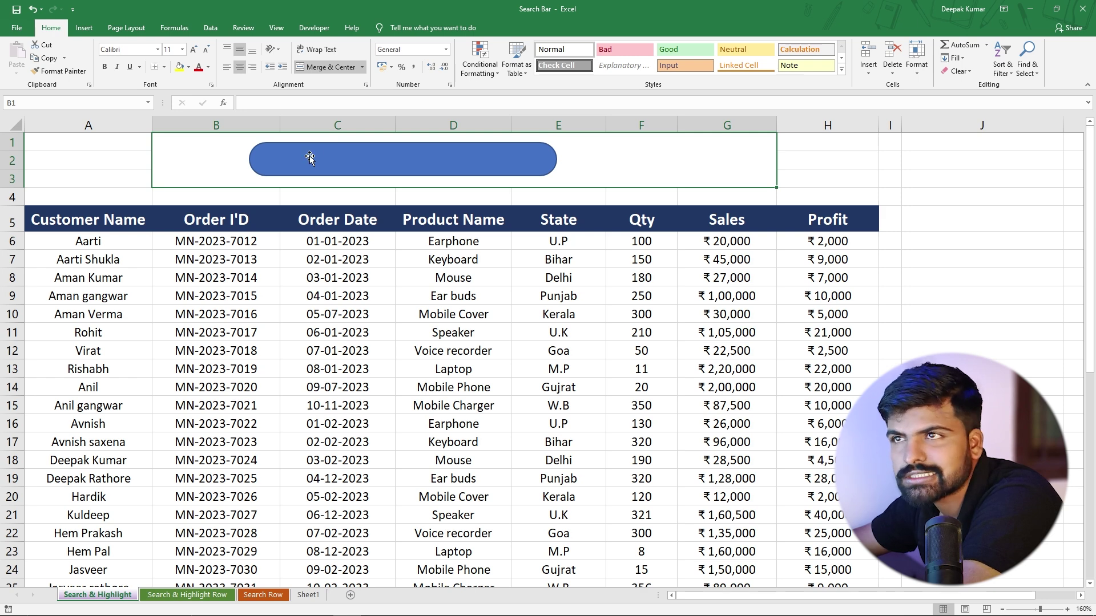
Check in the ribbon customization options whether the Developer tab is enabled, and close them without changes.
{"action": "left_click", "coordinate": [315, 28]}
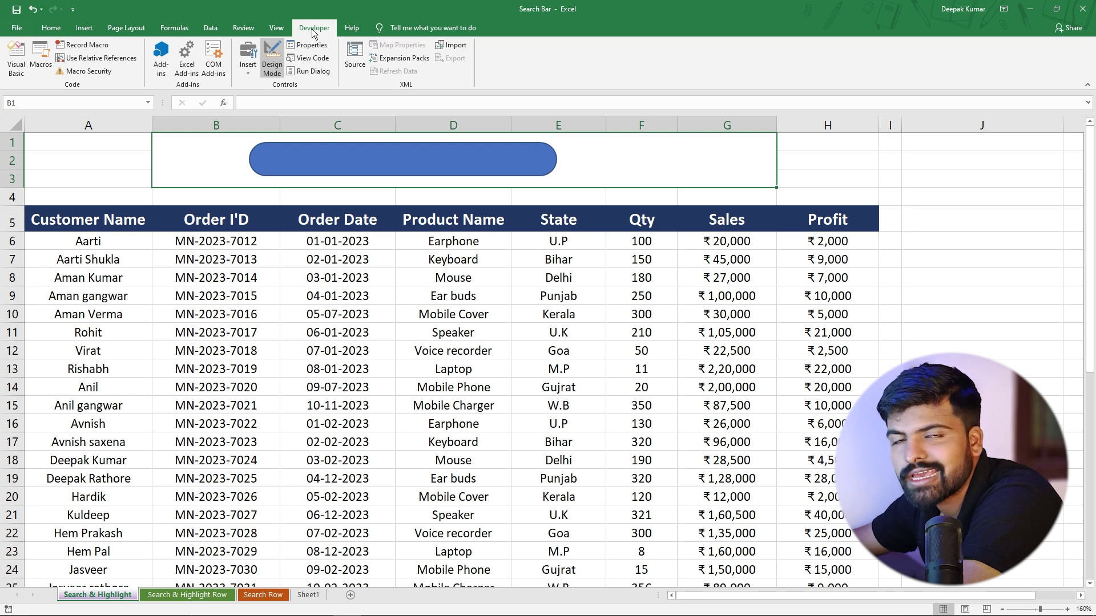
{"action": "left_click", "coordinate": [51, 27]}
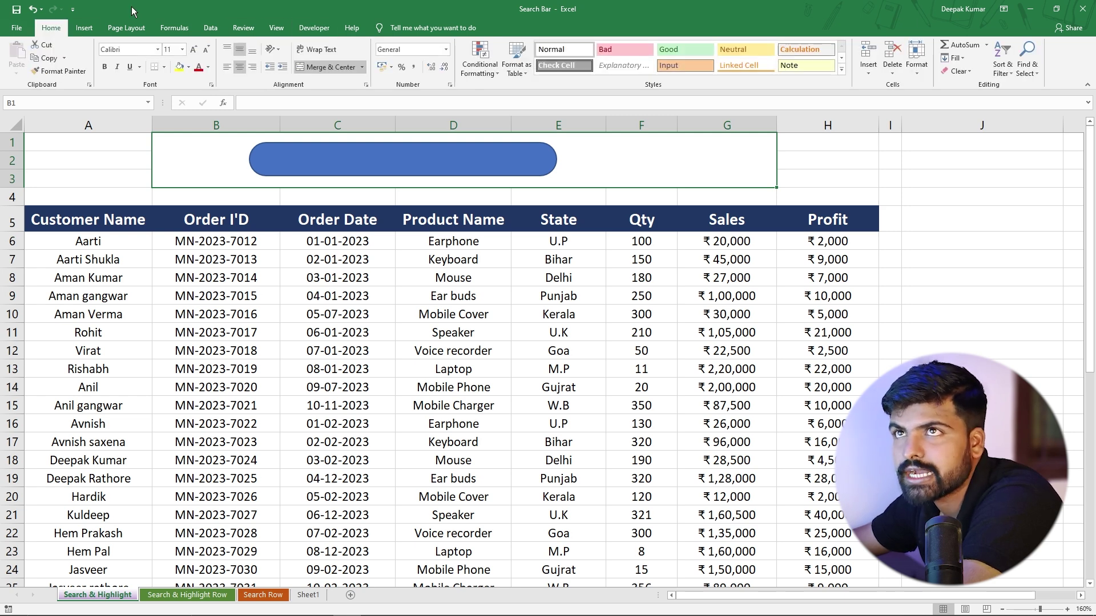
{"action": "right_click", "coordinate": [330, 80]}
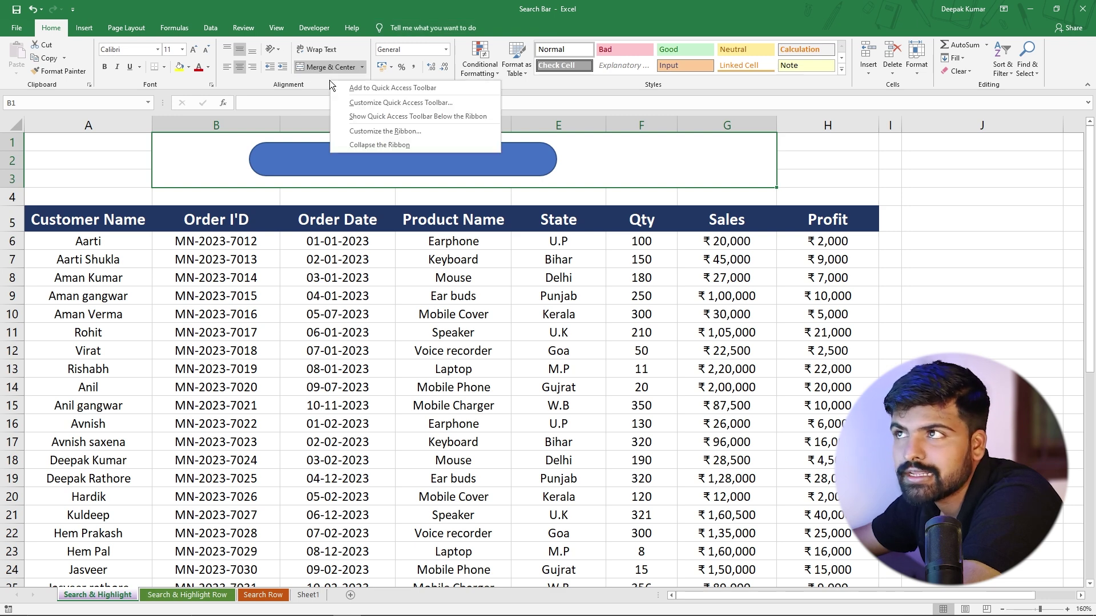
{"action": "left_click", "coordinate": [392, 130]}
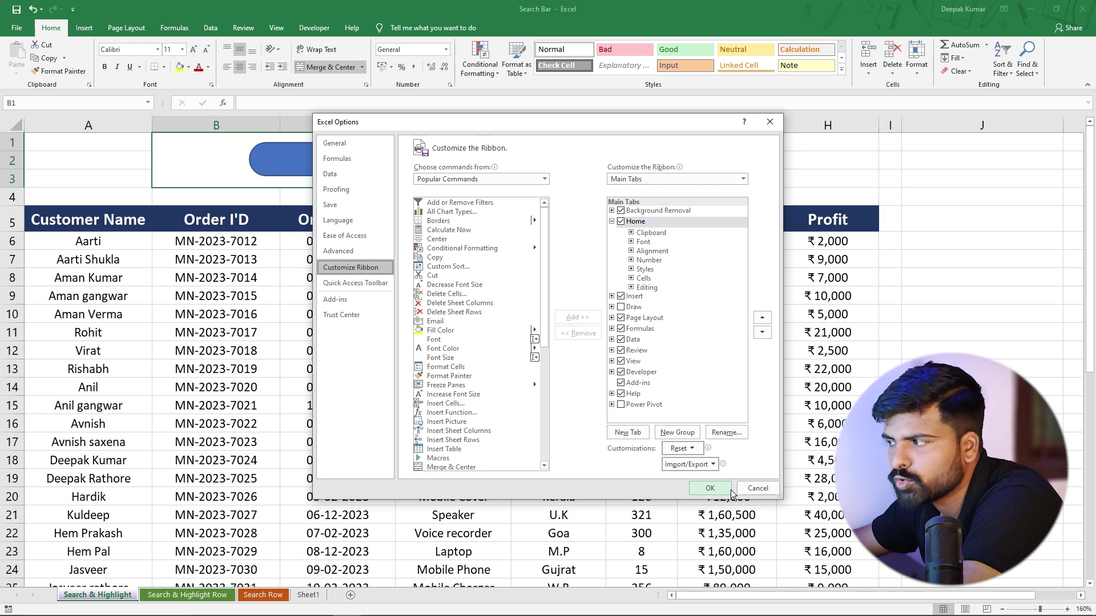
{"action": "left_click", "coordinate": [771, 124]}
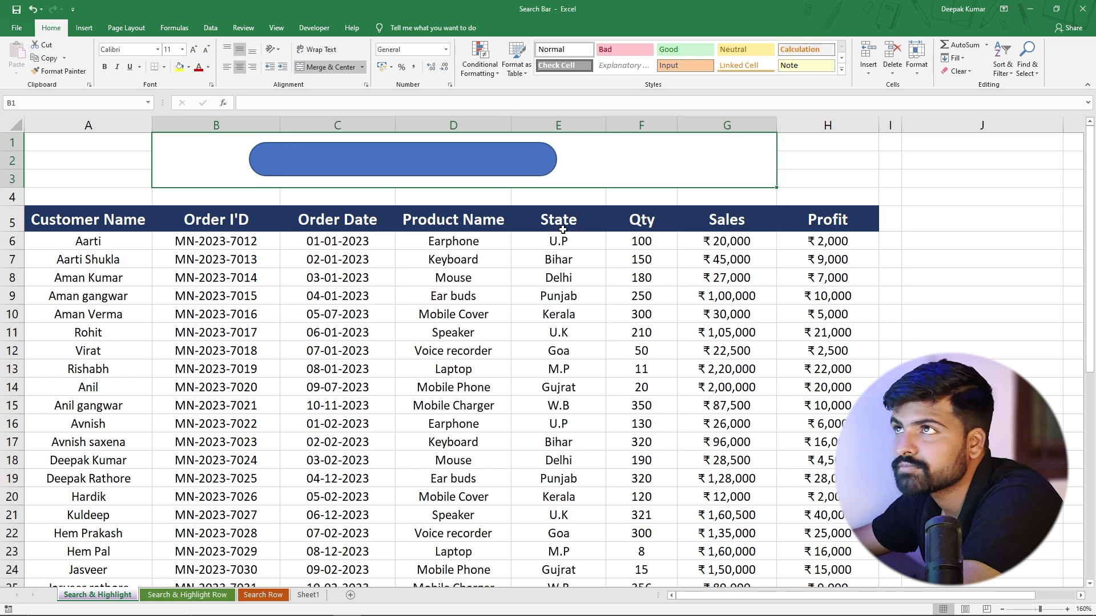
Insert an ActiveX text box inside the blue rounded rectangle and center it within the shape.
{"action": "left_click", "coordinate": [316, 27]}
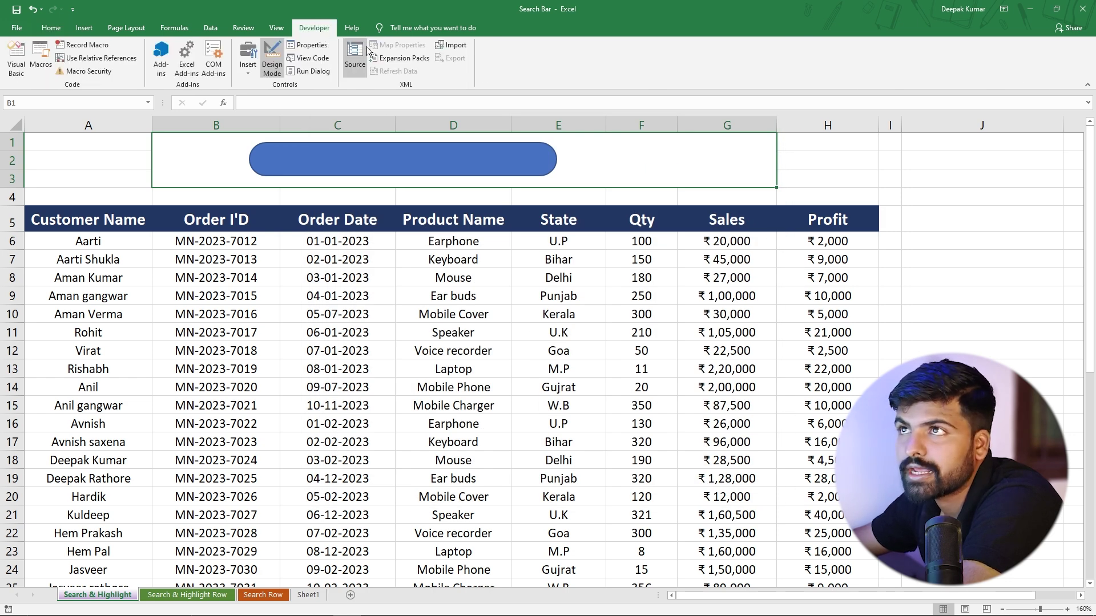
{"action": "left_click", "coordinate": [247, 73]}
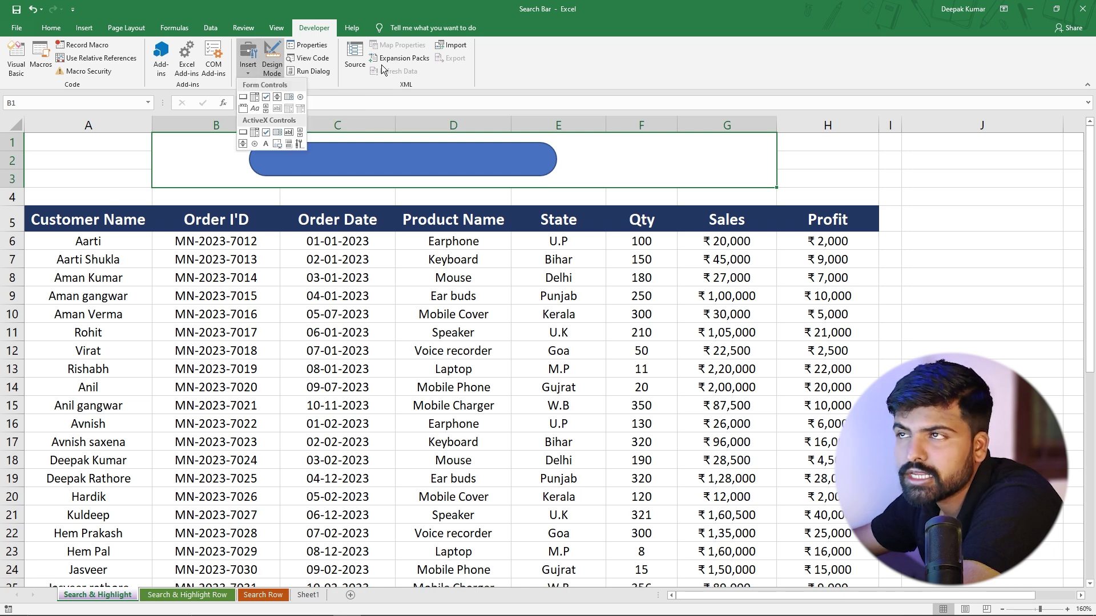
{"action": "left_click", "coordinate": [288, 133]}
{"action": "left_click_drag", "start_coordinate": [313, 151], "coordinate": [519, 172]}
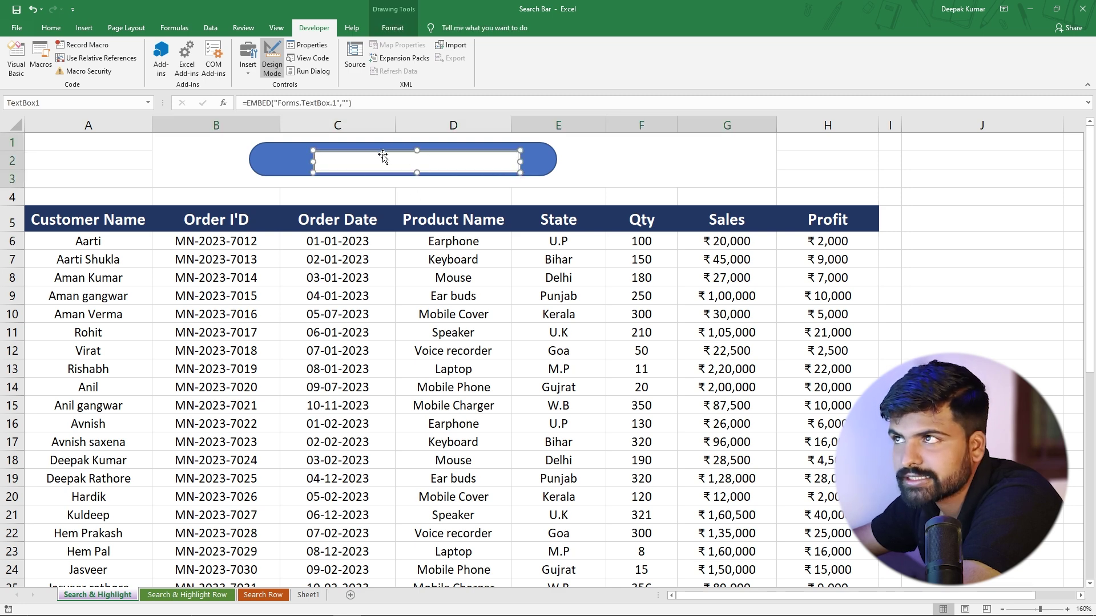
{"action": "left_click_drag", "start_coordinate": [382, 152], "coordinate": [375, 149]}
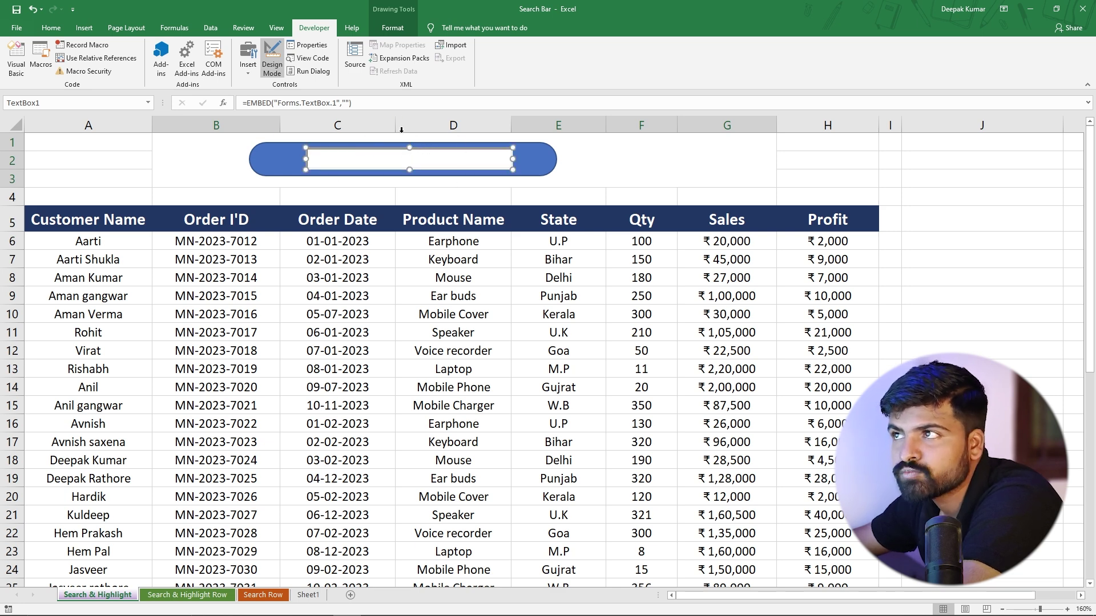
Set the ActiveX text box's LinkedCell property to A1 and close its properties.
{"action": "right_click", "coordinate": [455, 150]}
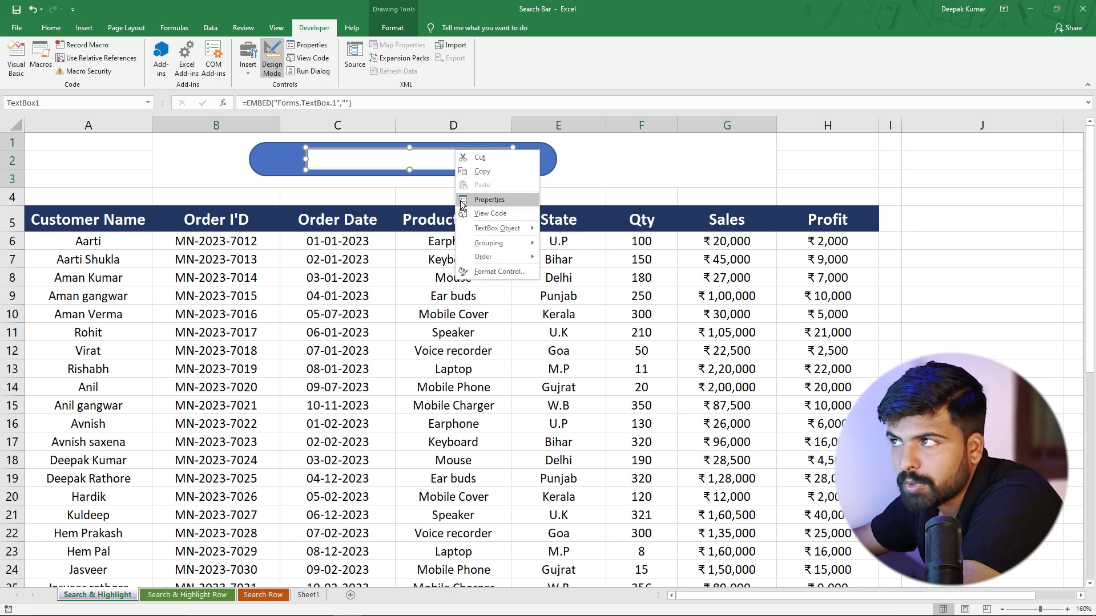
{"action": "left_click", "coordinate": [485, 201]}
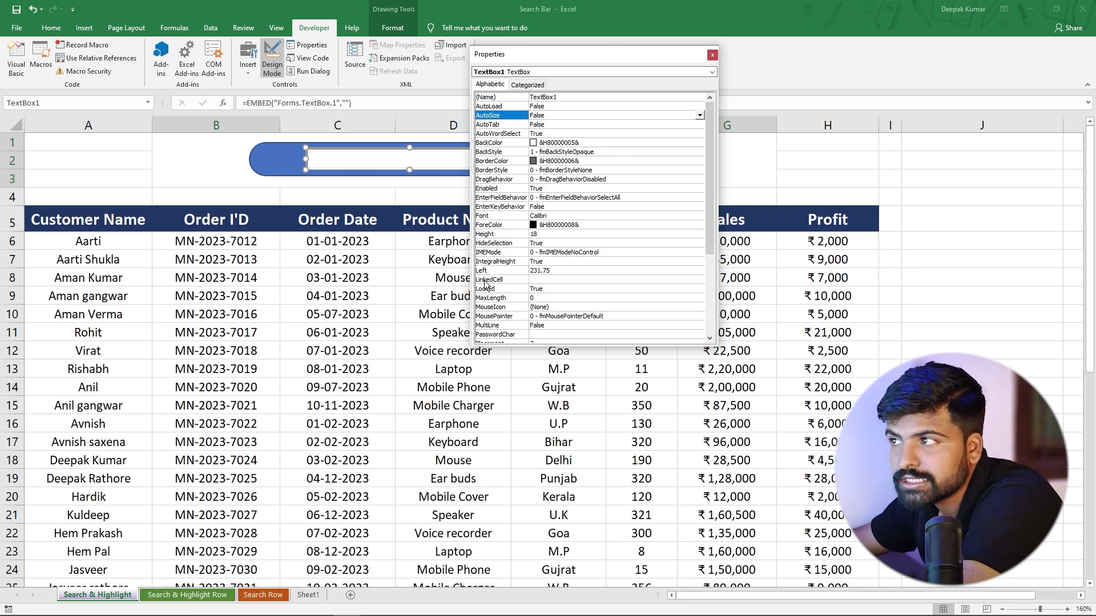
{"action": "left_click", "coordinate": [542, 279]}
{"action": "left_click", "coordinate": [543, 279]}
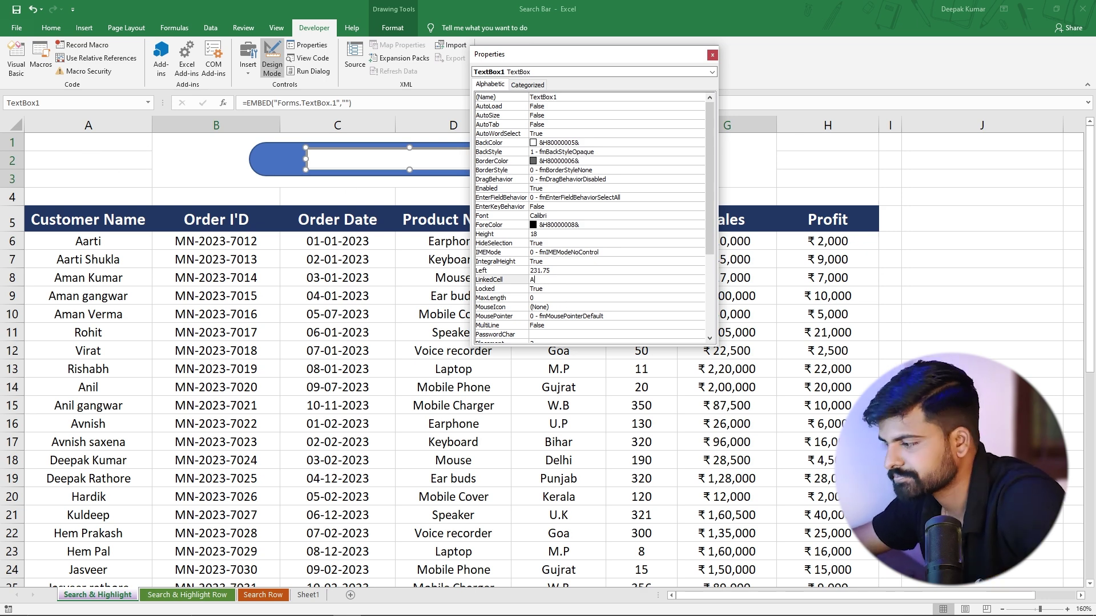
{"action": "type", "text": "1"}
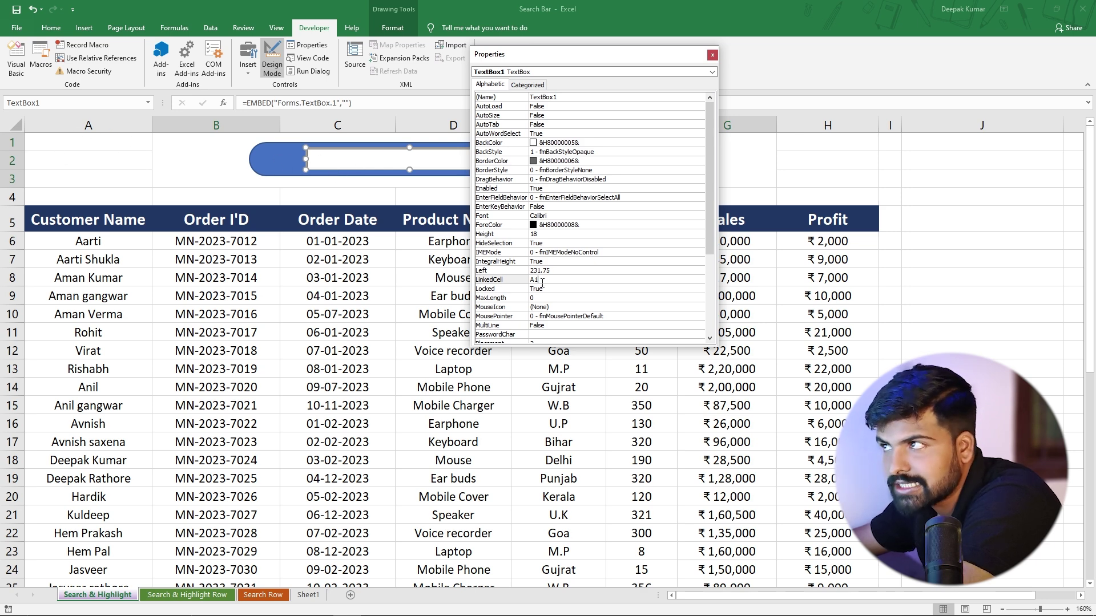
{"action": "left_click", "coordinate": [712, 54]}
{"action": "left_click", "coordinate": [408, 195]}
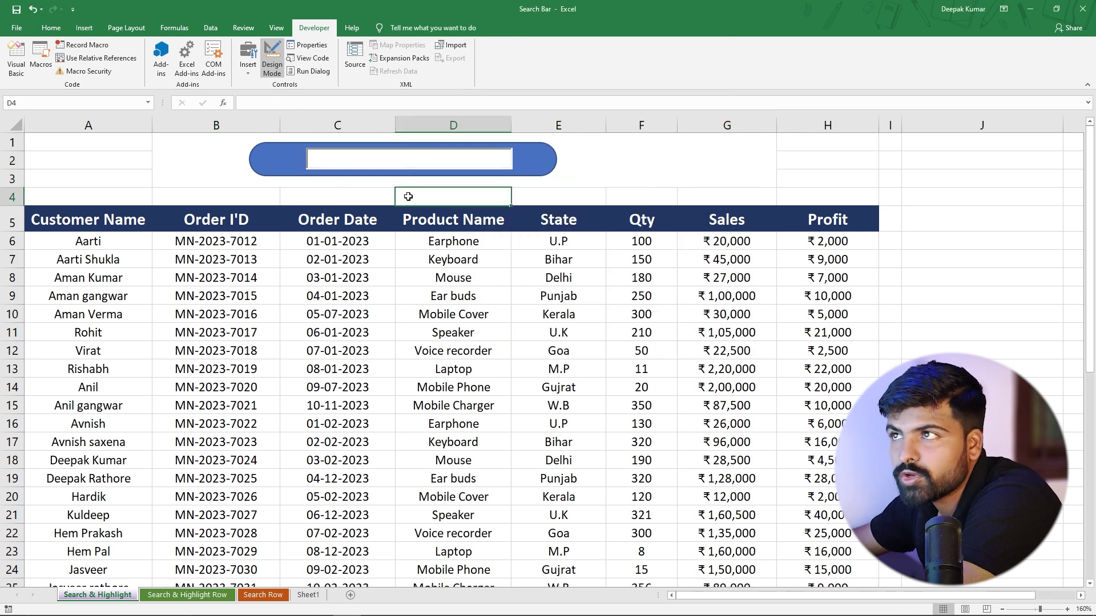
Turn off Design Mode and enter a sample person's name in the search text box to test its link to cell A1.
{"action": "left_click", "coordinate": [335, 161]}
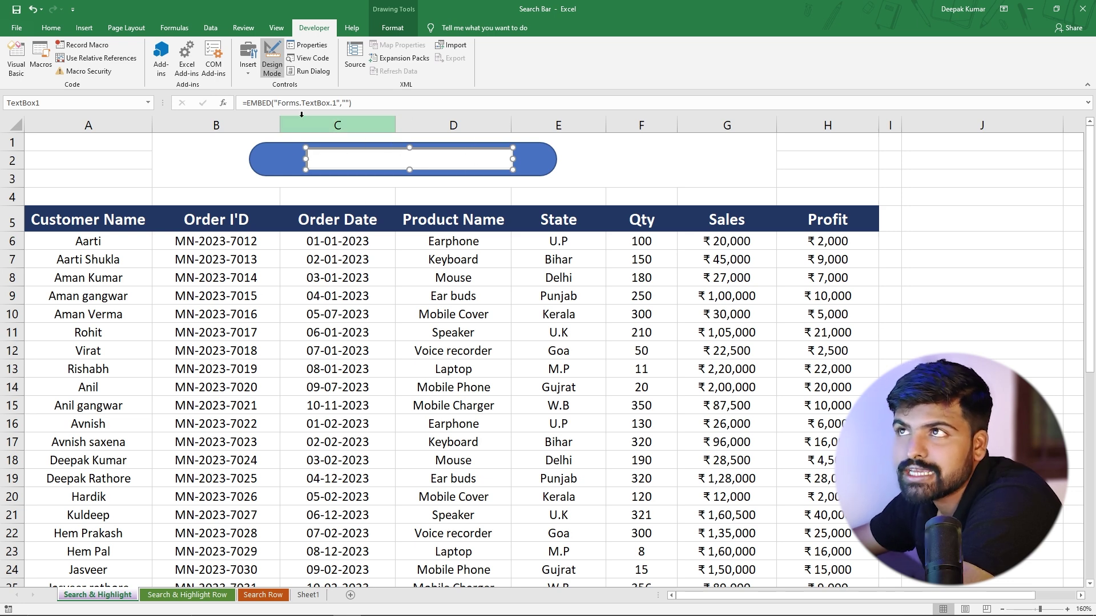
{"action": "left_click", "coordinate": [273, 57]}
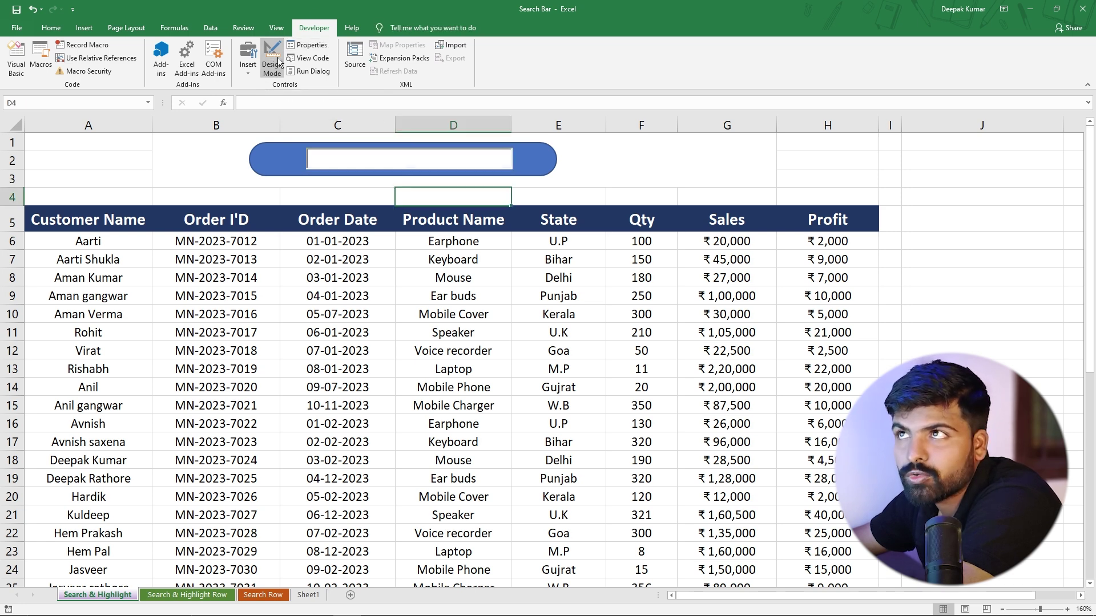
{"action": "left_click", "coordinate": [350, 158]}
{"action": "type", "text": "Saurabh"}
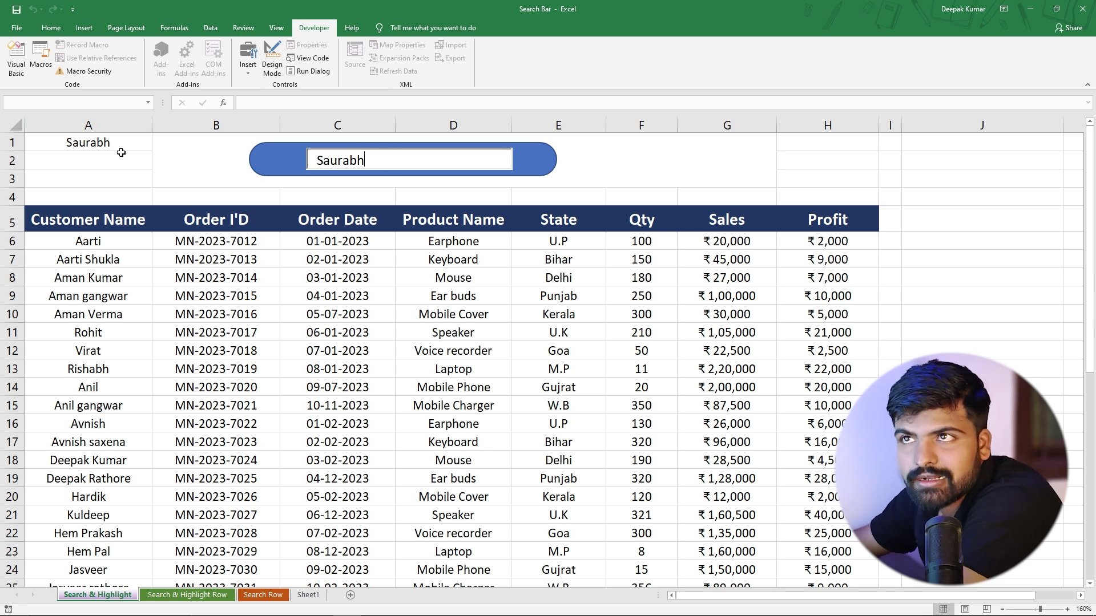
{"action": "left_click", "coordinate": [326, 194]}
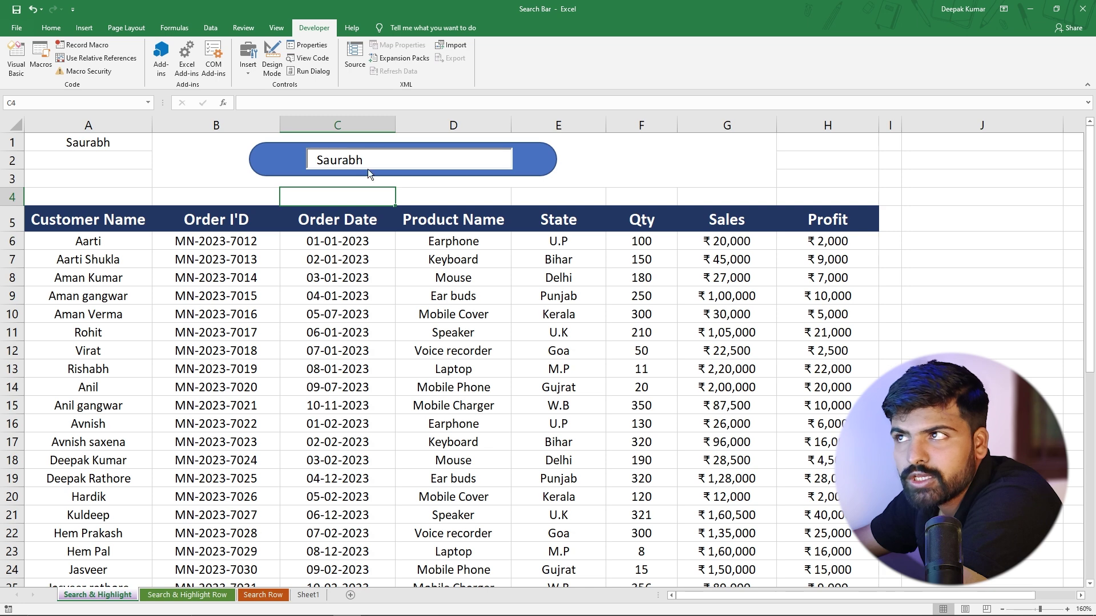
Clear the sample name from the search text box.
{"action": "left_click_drag", "start_coordinate": [377, 160], "coordinate": [311, 169]}
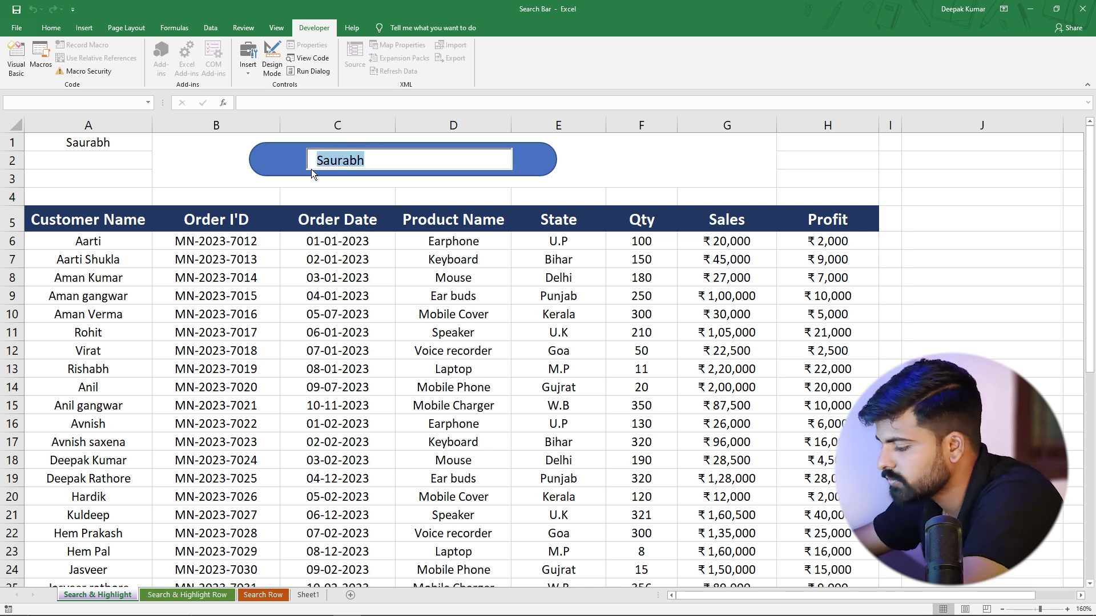
{"action": "key", "text": "BackSpace"}
{"action": "left_click", "coordinate": [351, 194]}
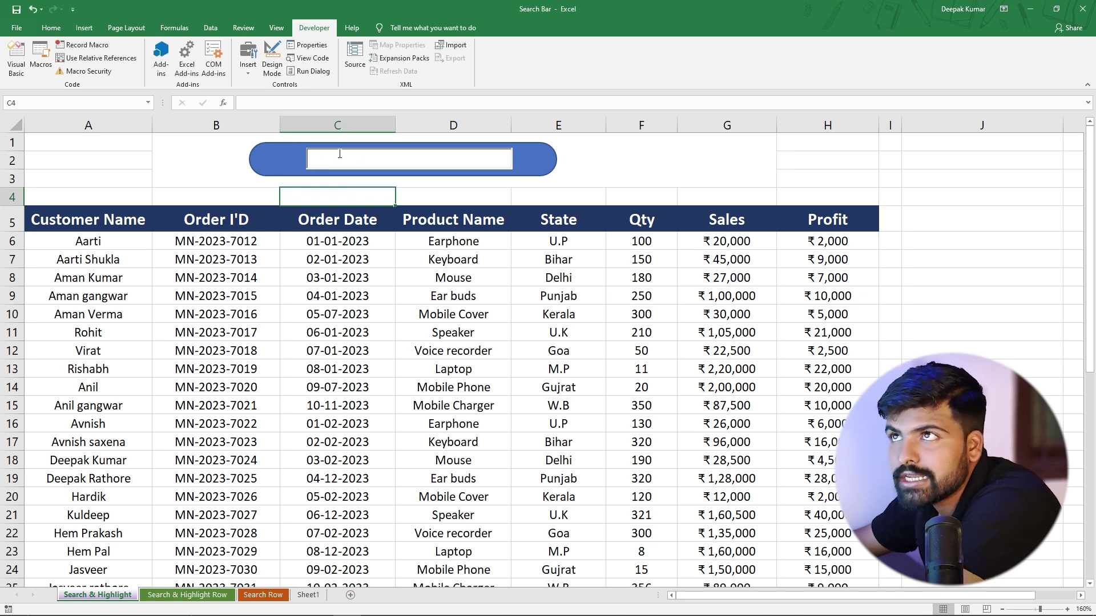
{"action": "left_click", "coordinate": [274, 54]}
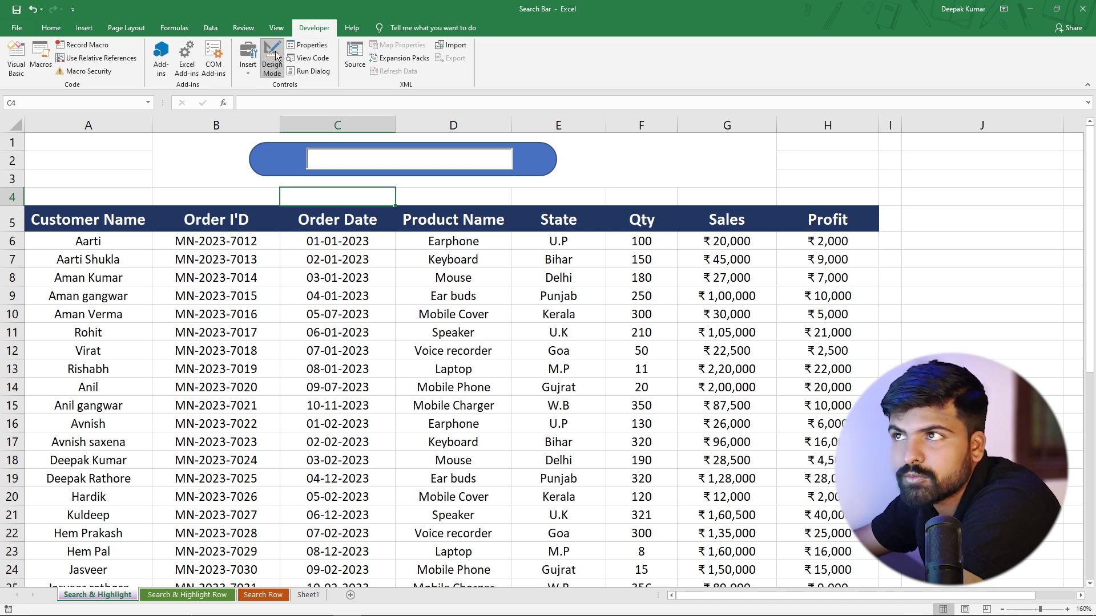
{"action": "left_click", "coordinate": [348, 150]}
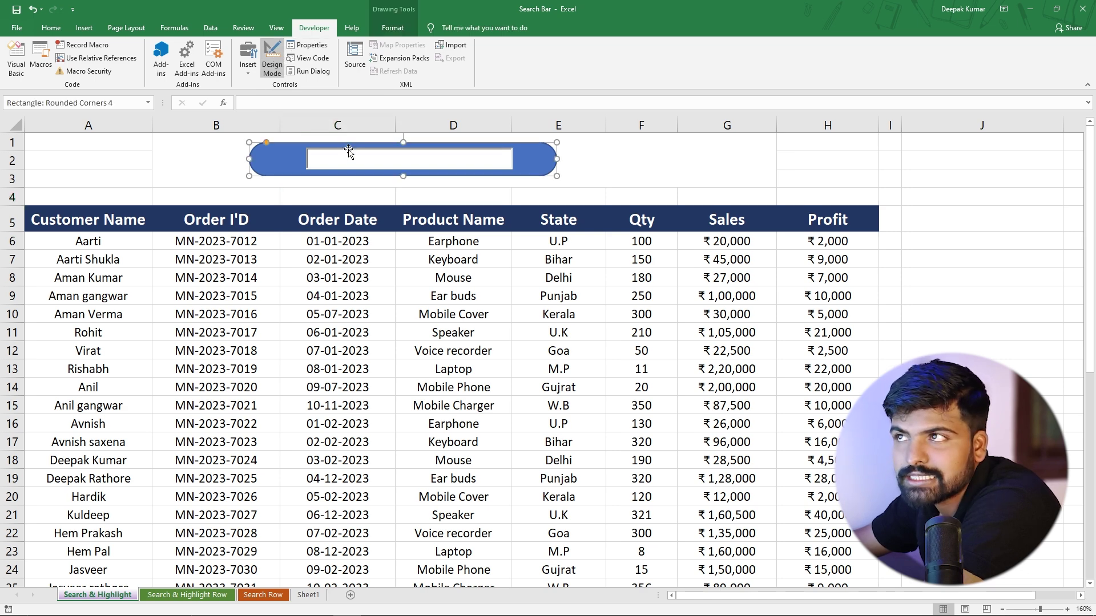
{"action": "left_click", "coordinate": [349, 151]}
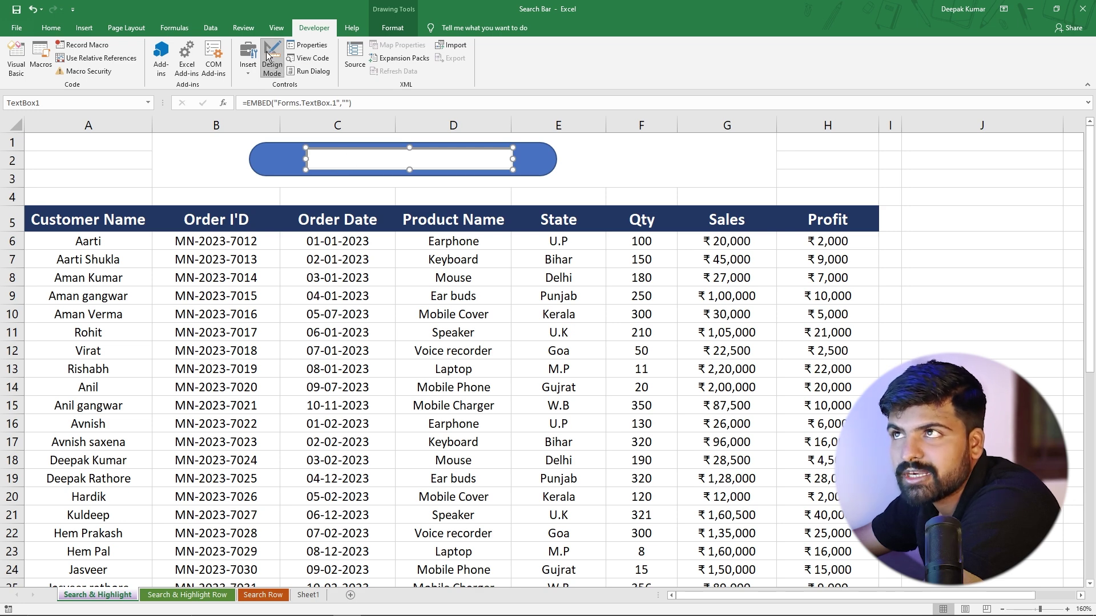
{"action": "left_click", "coordinate": [277, 64]}
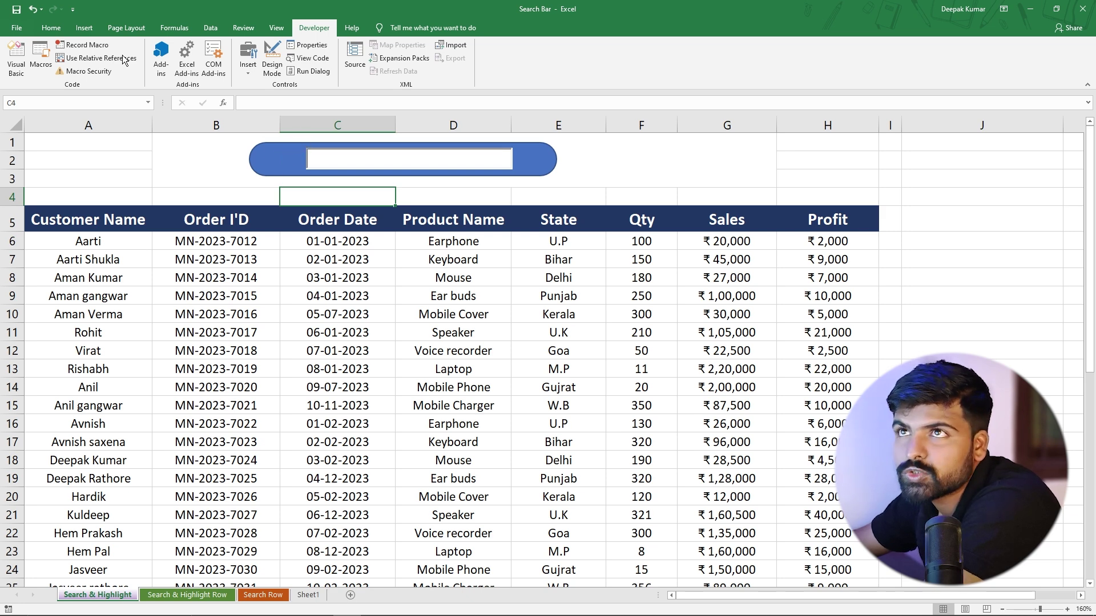
Insert the magnifying glass icon, found by searching for "sea", and fit it inside the rounded rectangle before the text box.
{"action": "left_click", "coordinate": [84, 29]}
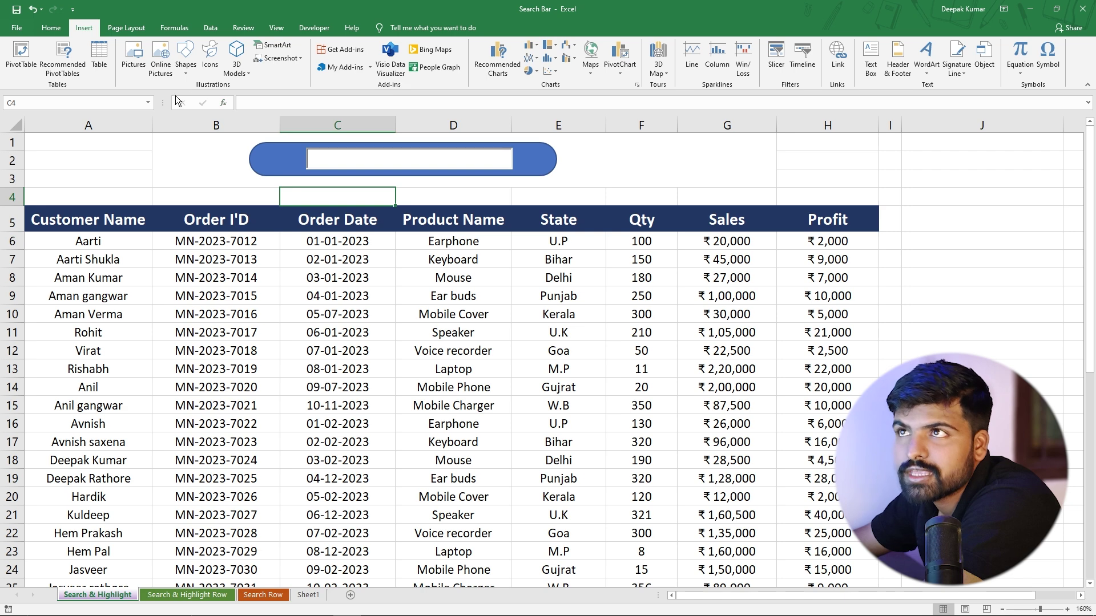
{"action": "left_click", "coordinate": [209, 55]}
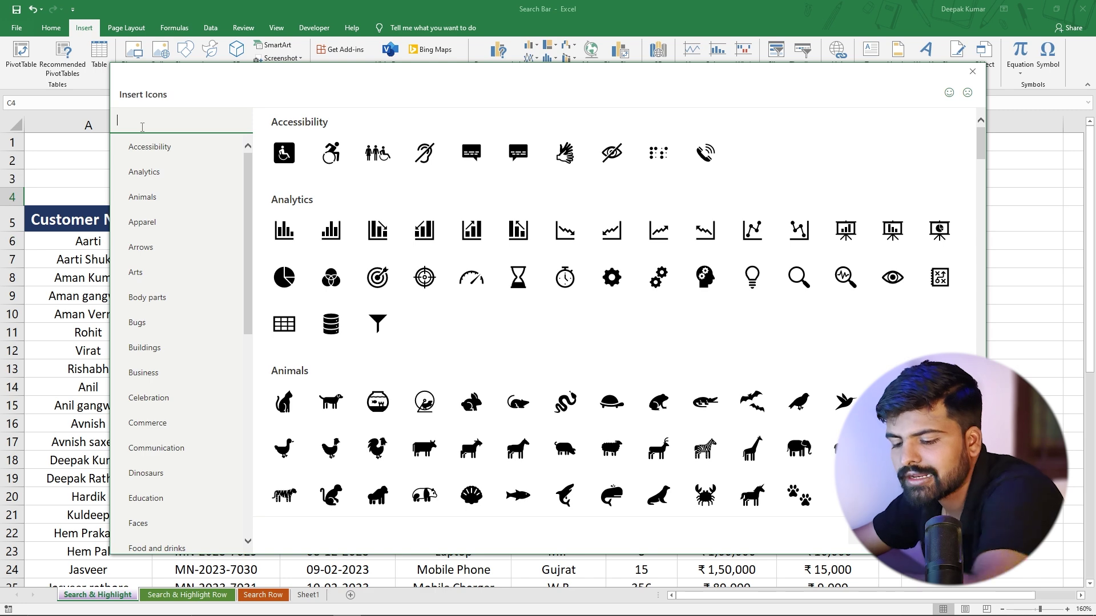
{"action": "type", "text": "sea"}
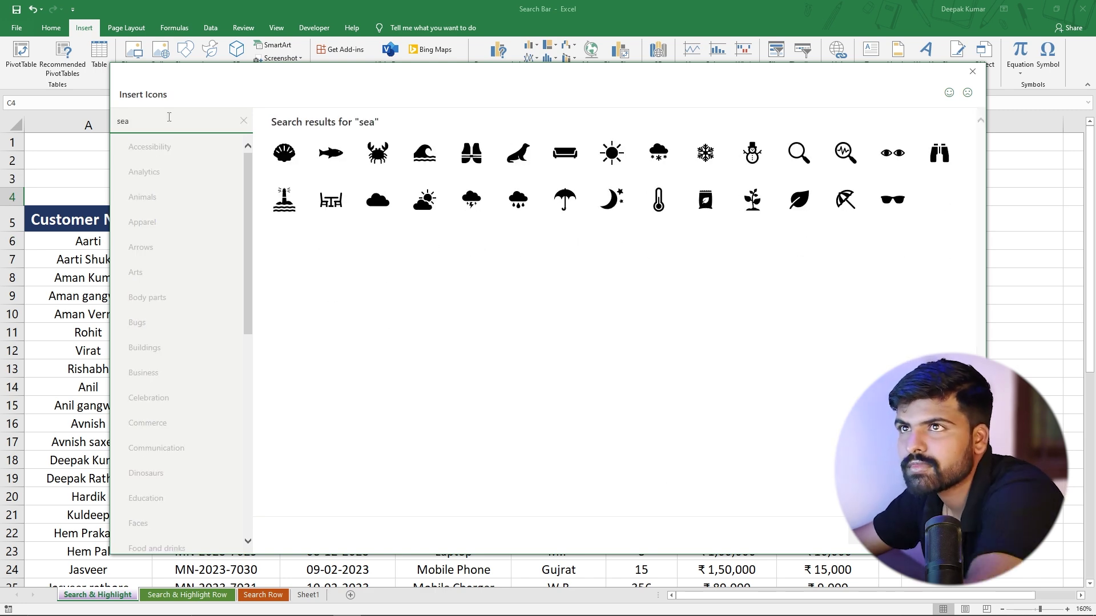
{"action": "left_click", "coordinate": [813, 140]}
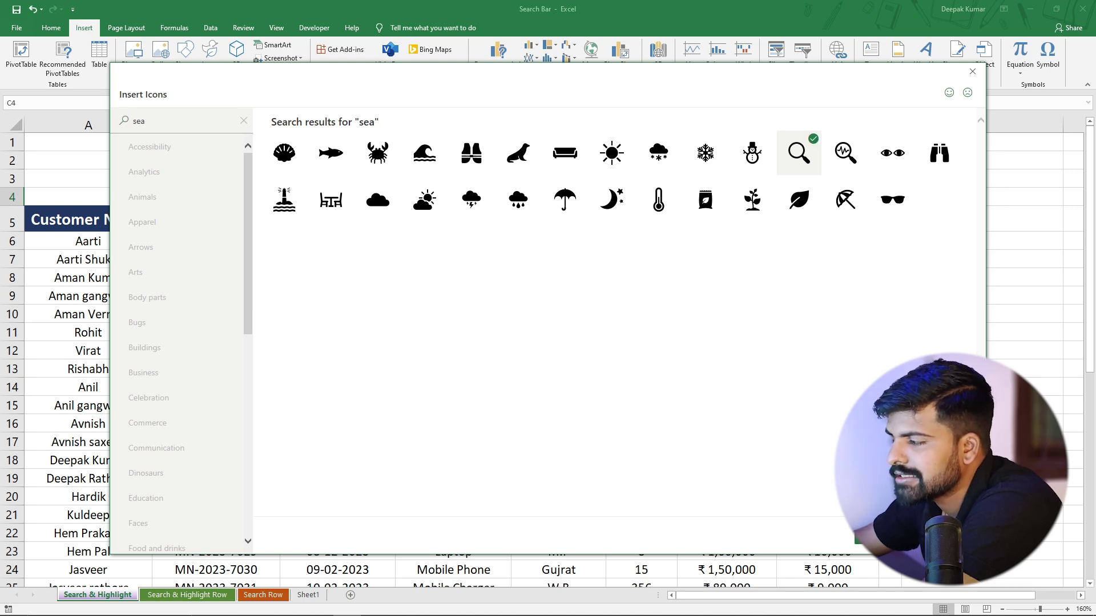
{"action": "left_click", "coordinate": [882, 537]}
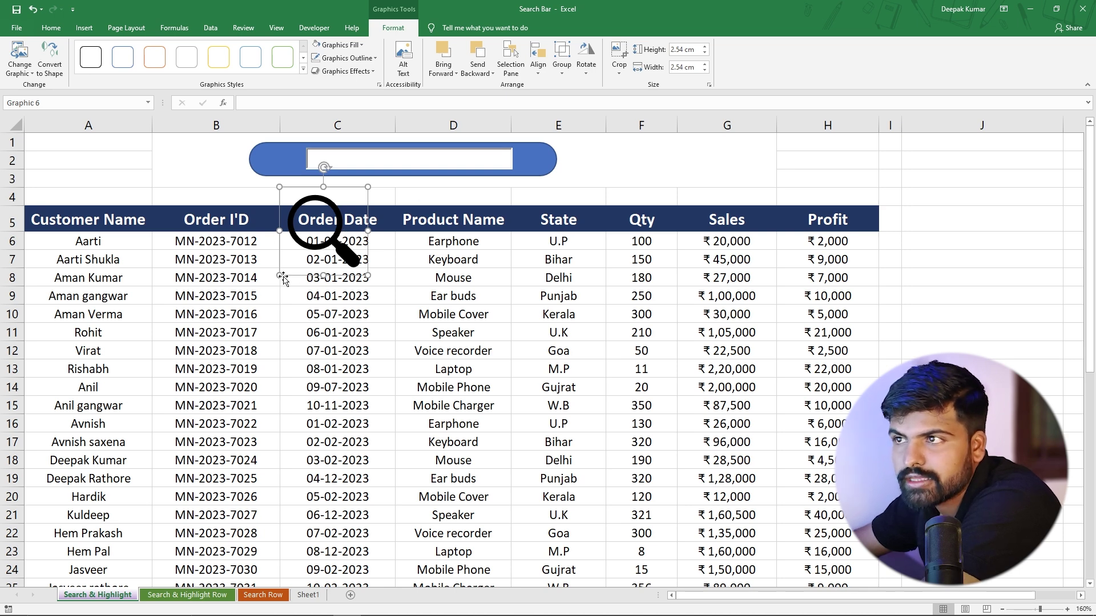
{"action": "left_click_drag", "start_coordinate": [279, 272], "coordinate": [284, 178]}
{"action": "left_click", "coordinate": [430, 200]}
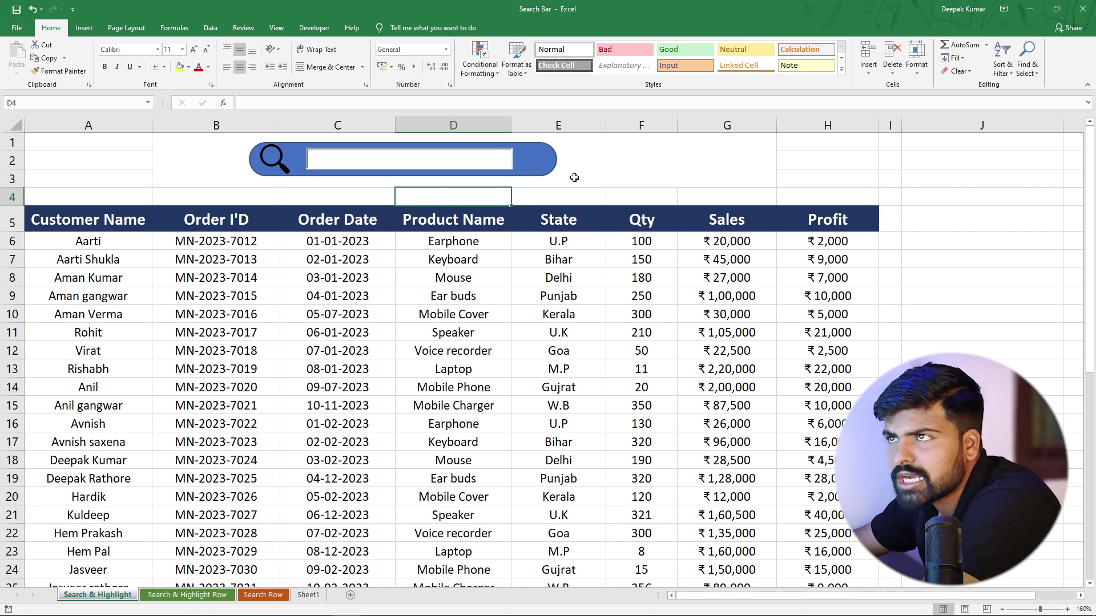
Fill the search bar's rounded rectangle with light grey and give it a dark grey outline.
{"action": "left_click", "coordinate": [547, 161]}
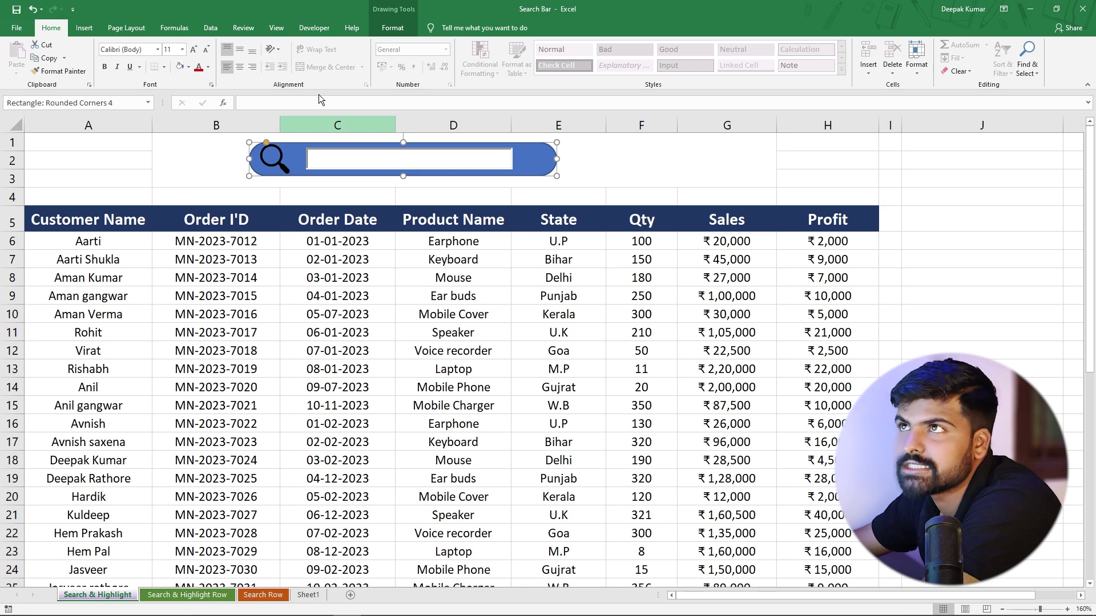
{"action": "left_click", "coordinate": [397, 29]}
{"action": "left_click", "coordinate": [426, 45]}
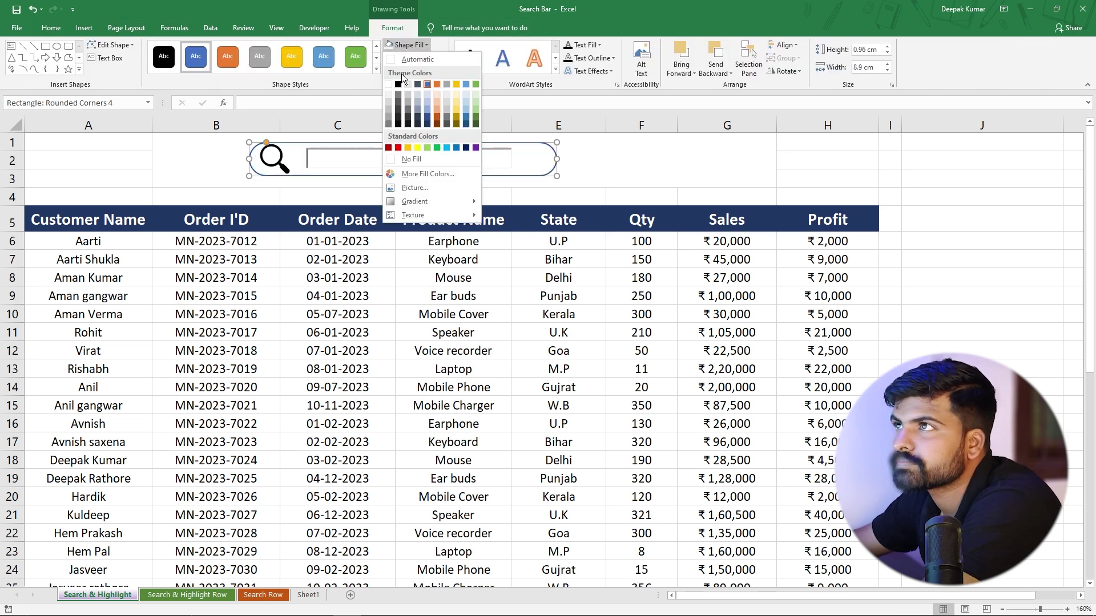
{"action": "left_click", "coordinate": [388, 94]}
{"action": "left_click", "coordinate": [415, 58]}
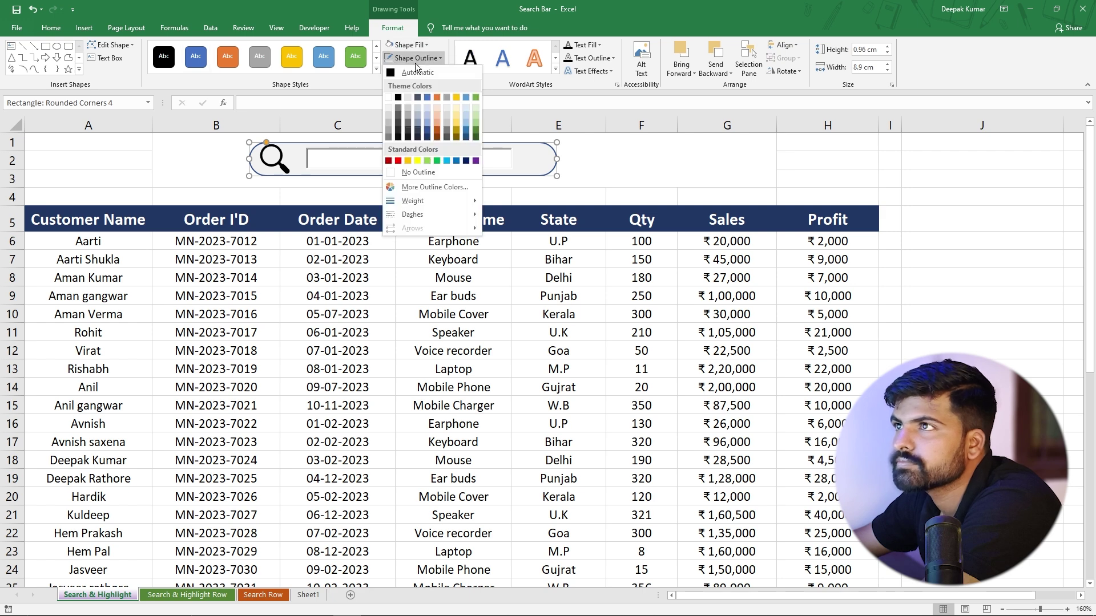
{"action": "left_click", "coordinate": [388, 135]}
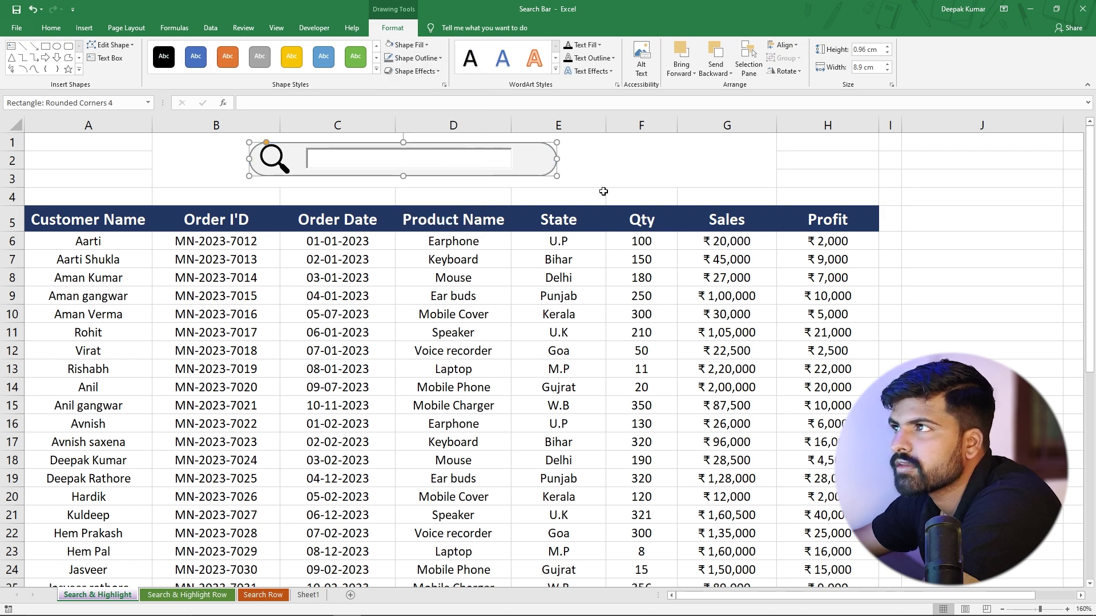
{"action": "left_click", "coordinate": [603, 191]}
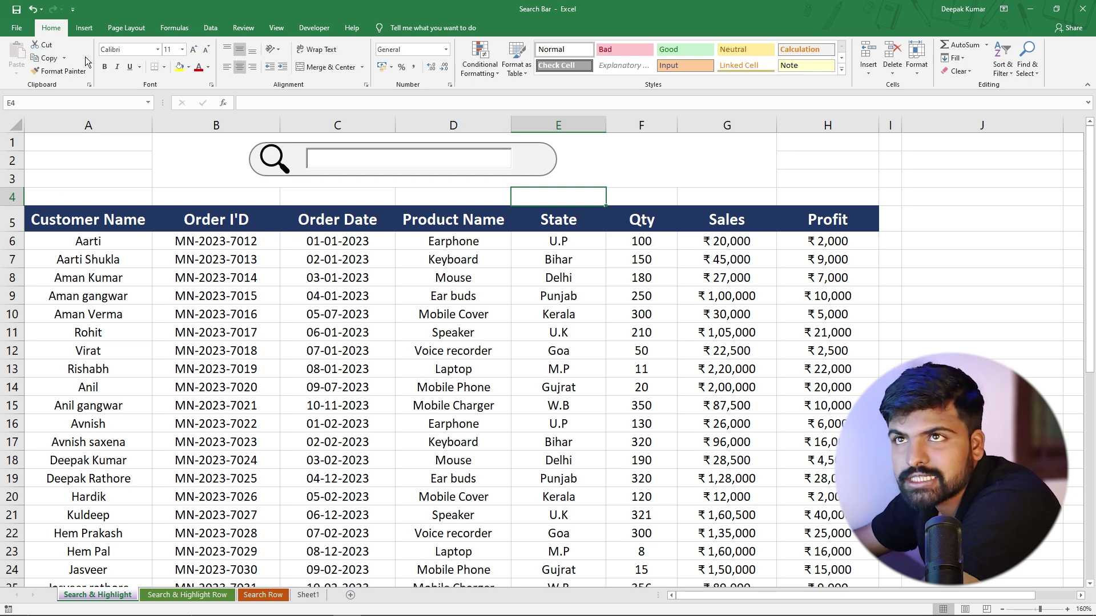
{"action": "left_click", "coordinate": [85, 241]}
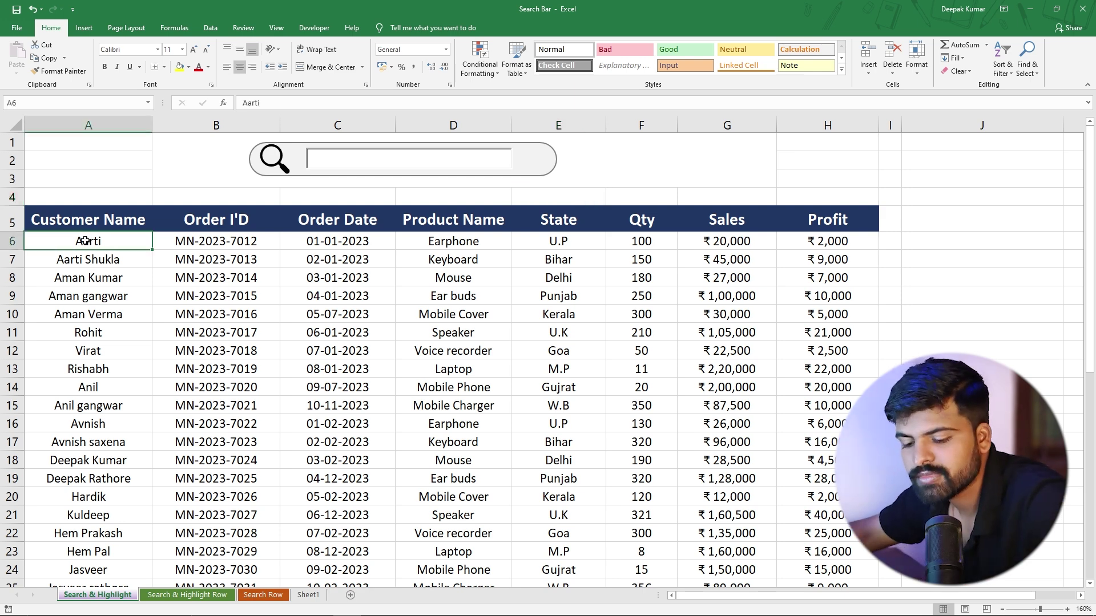
{"action": "key", "text": "ctrl+shift+Down"}
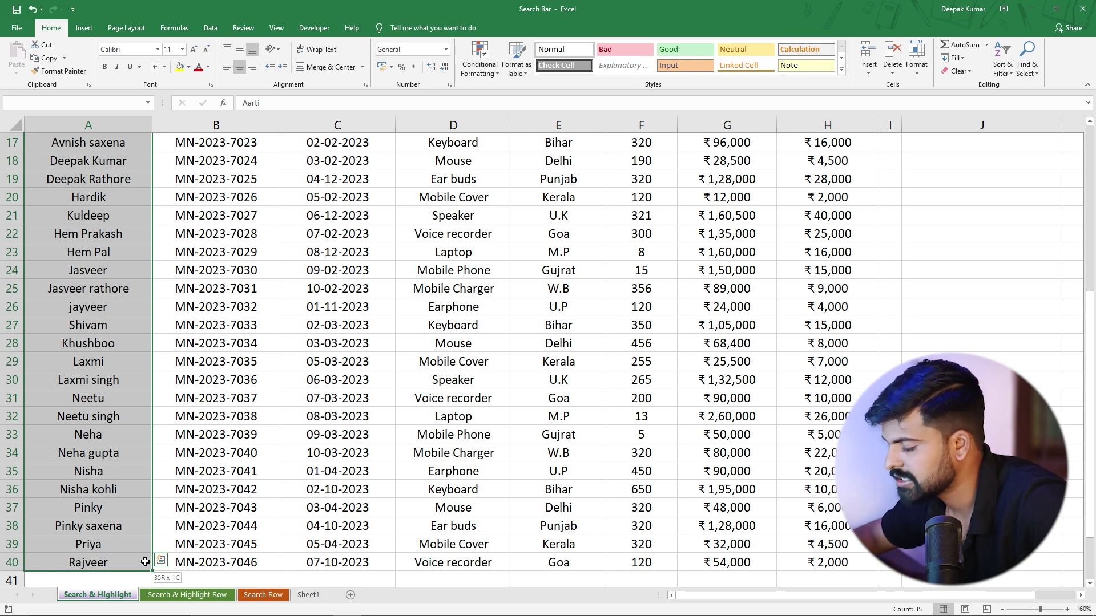
{"action": "key", "text": "ctrl+shift+Right"}
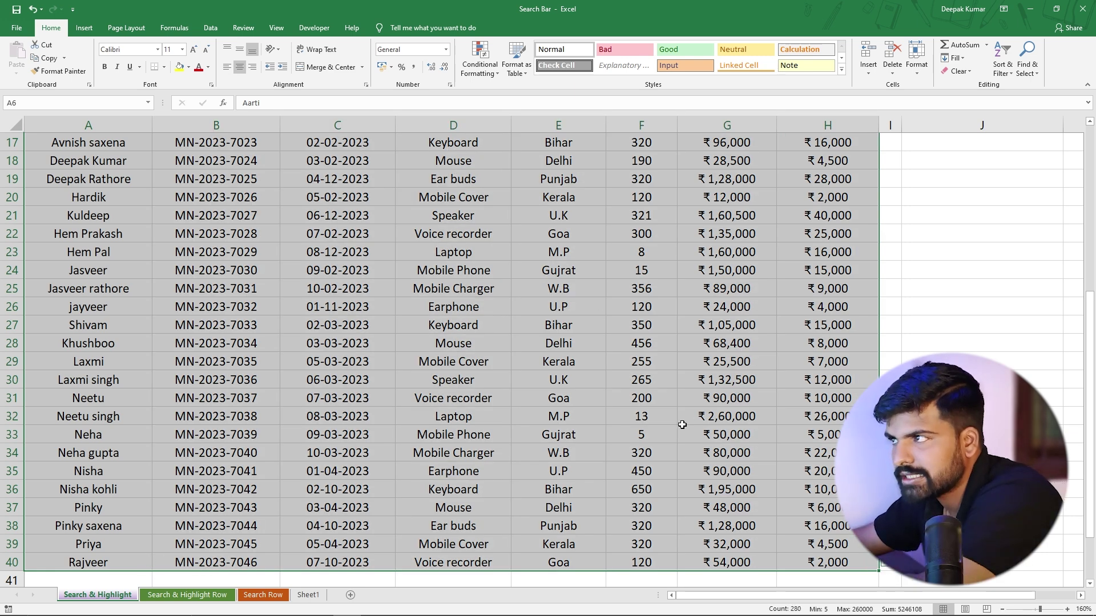
{"action": "scroll", "coordinate": [682, 424], "scroll_direction": "up", "scroll_amount": 6}
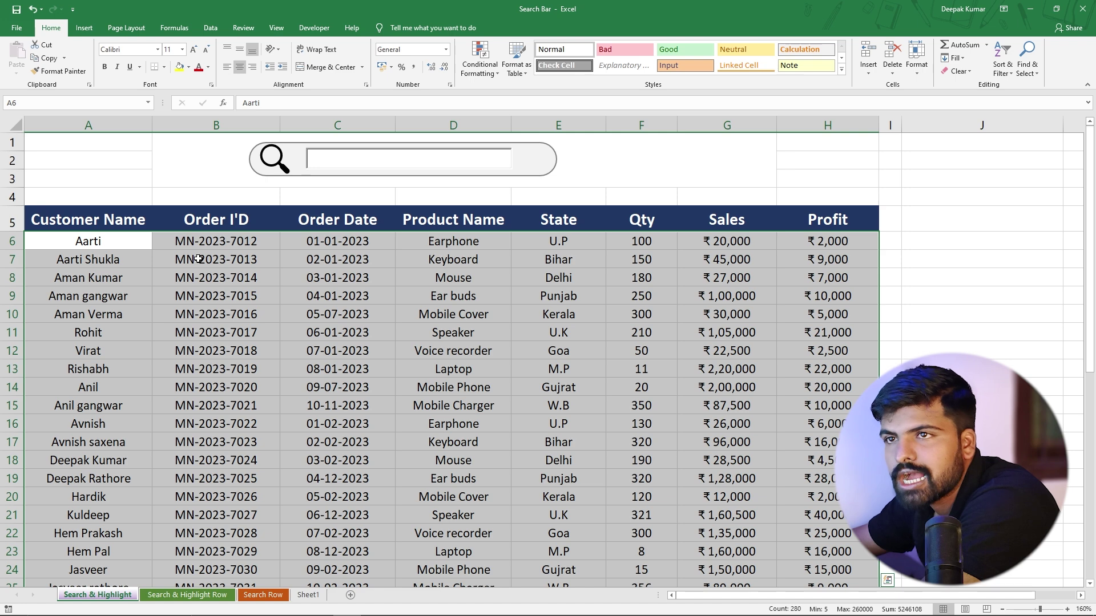
{"action": "left_click", "coordinate": [365, 331]}
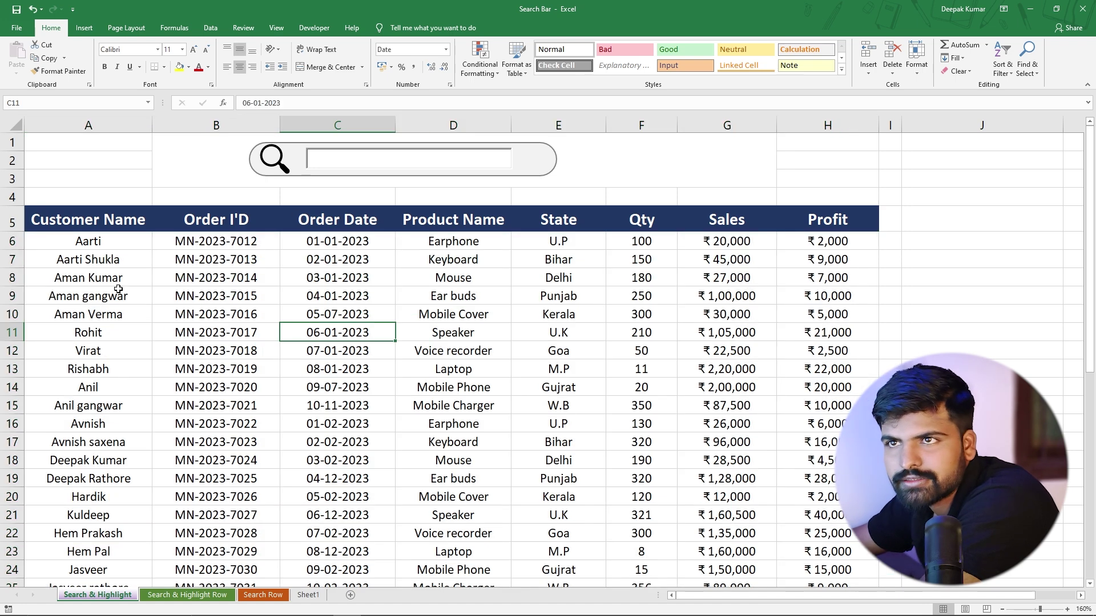
Select the order table's data range A6:H40 without the header row, and return to the table's start.
{"action": "left_click", "coordinate": [90, 243]}
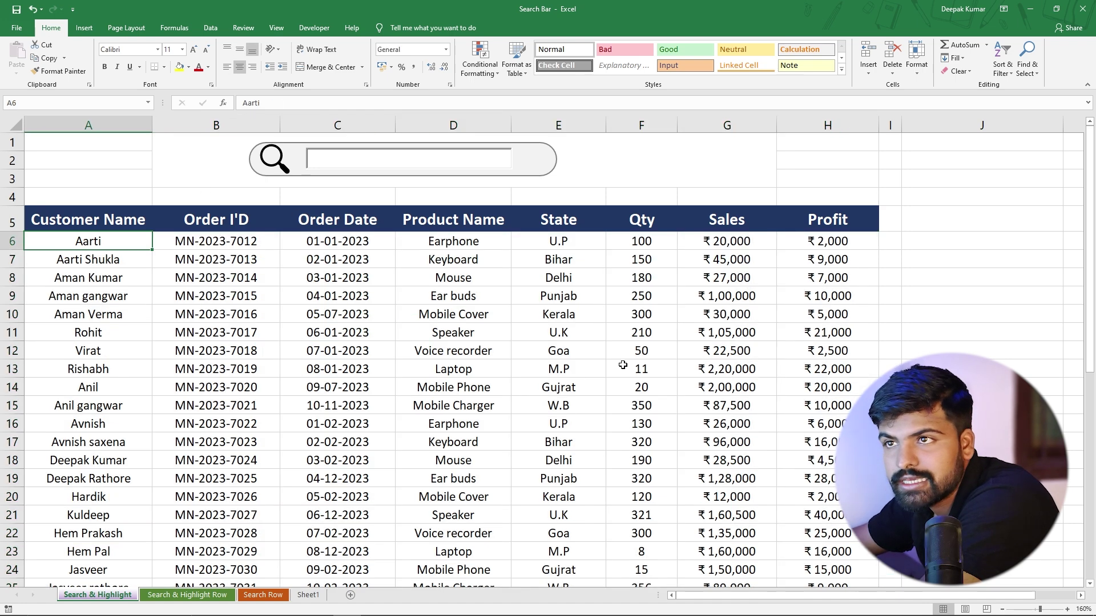
{"action": "scroll", "coordinate": [622, 364], "scroll_direction": "down", "scroll_amount": 10}
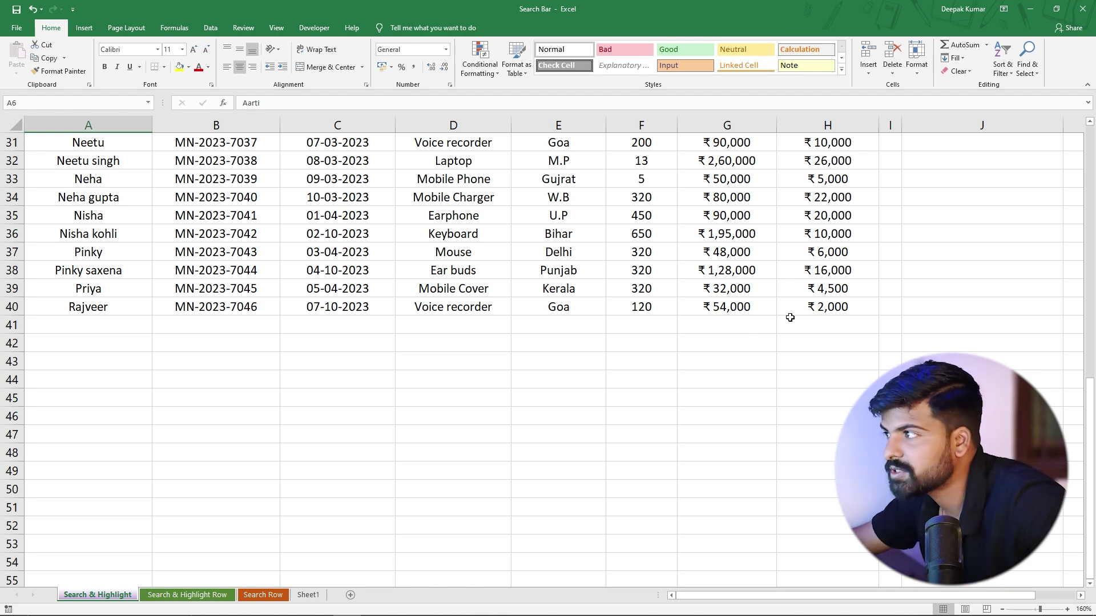
{"action": "left_click", "coordinate": [813, 306], "text": "shift"}
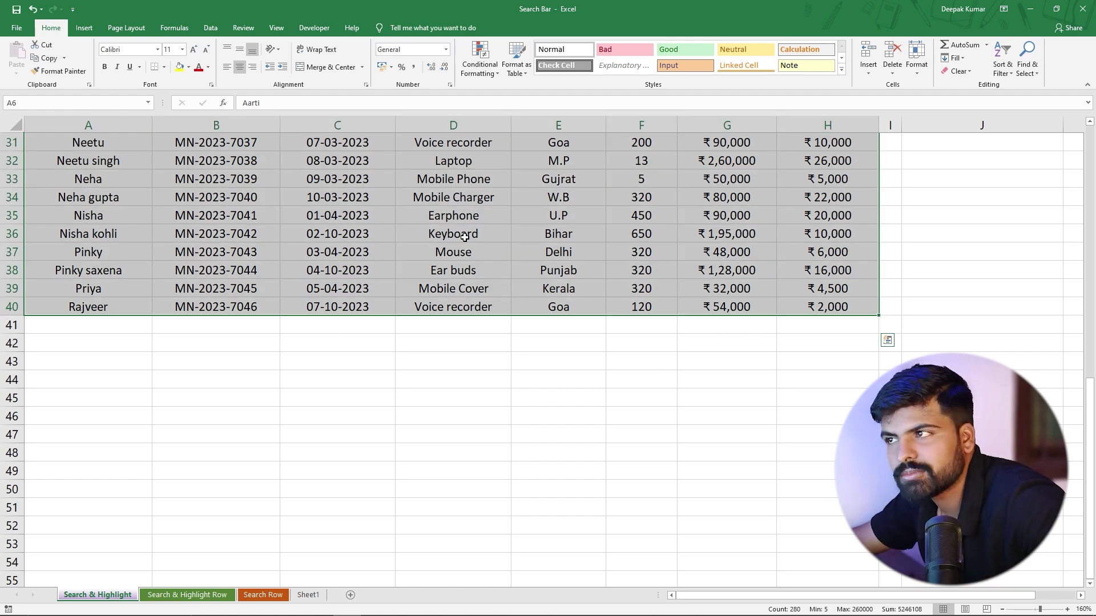
{"action": "scroll", "coordinate": [524, 329], "scroll_direction": "up", "scroll_amount": 1}
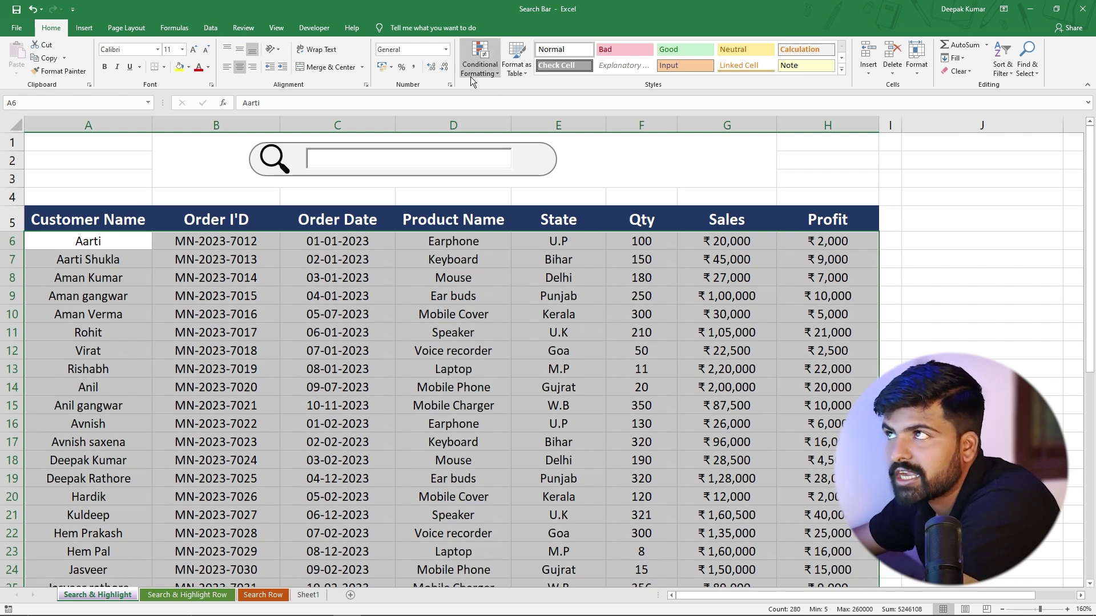
Create a formula-based conditional formatting rule for the selected order data, using the formula =A6=$A$1.
{"action": "left_click", "coordinate": [492, 73]}
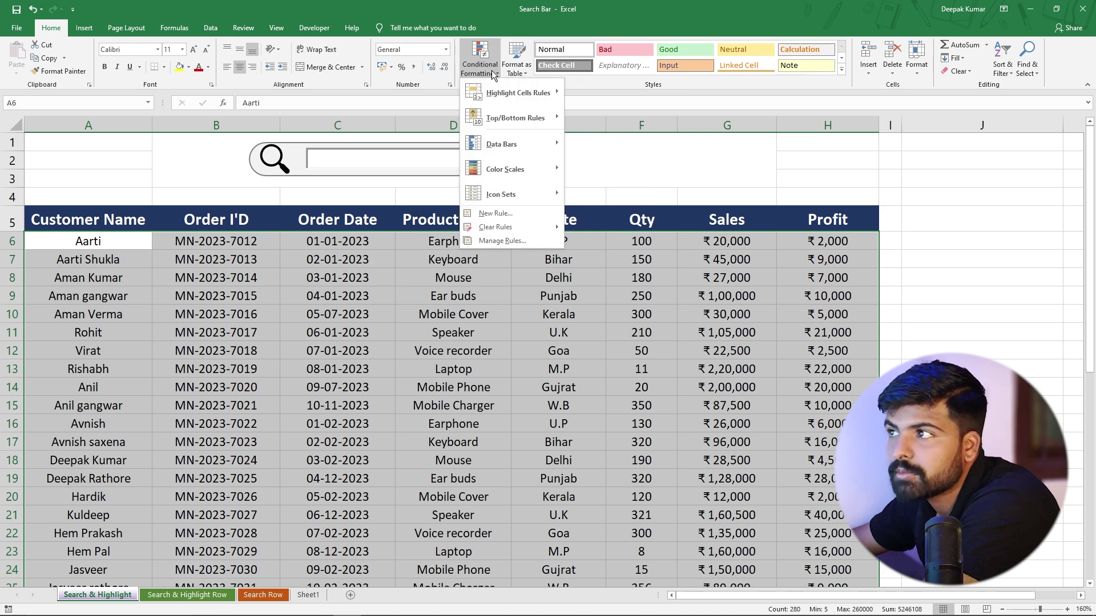
{"action": "left_click", "coordinate": [499, 213]}
{"action": "left_click_drag", "start_coordinate": [389, 159], "coordinate": [554, 145]}
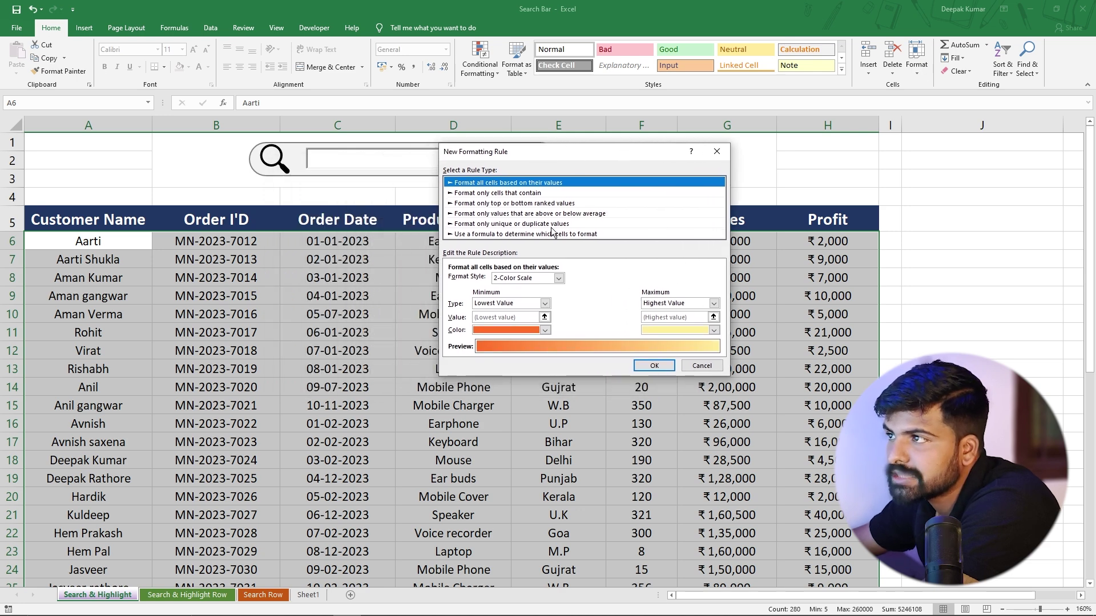
{"action": "left_click", "coordinate": [513, 234]}
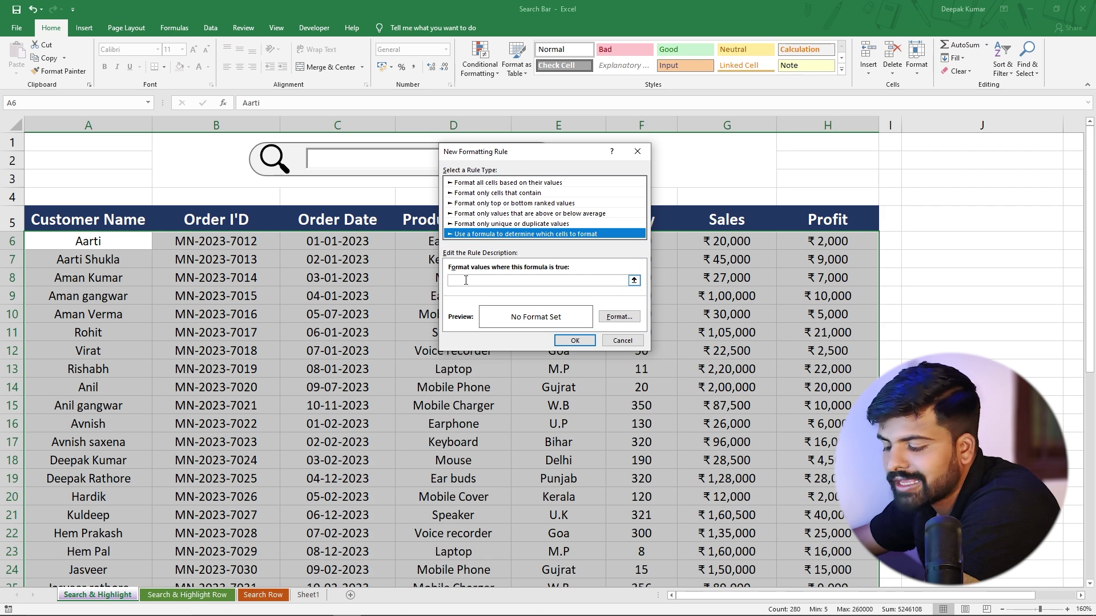
{"action": "left_click", "coordinate": [466, 280]}
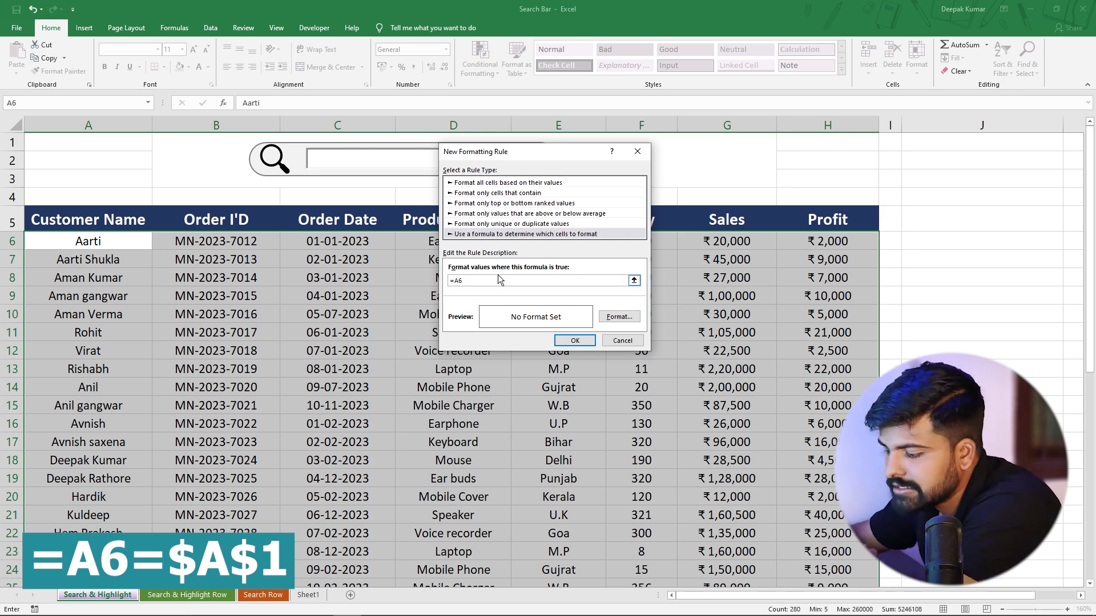
{"action": "type", "text": "=$A$"}
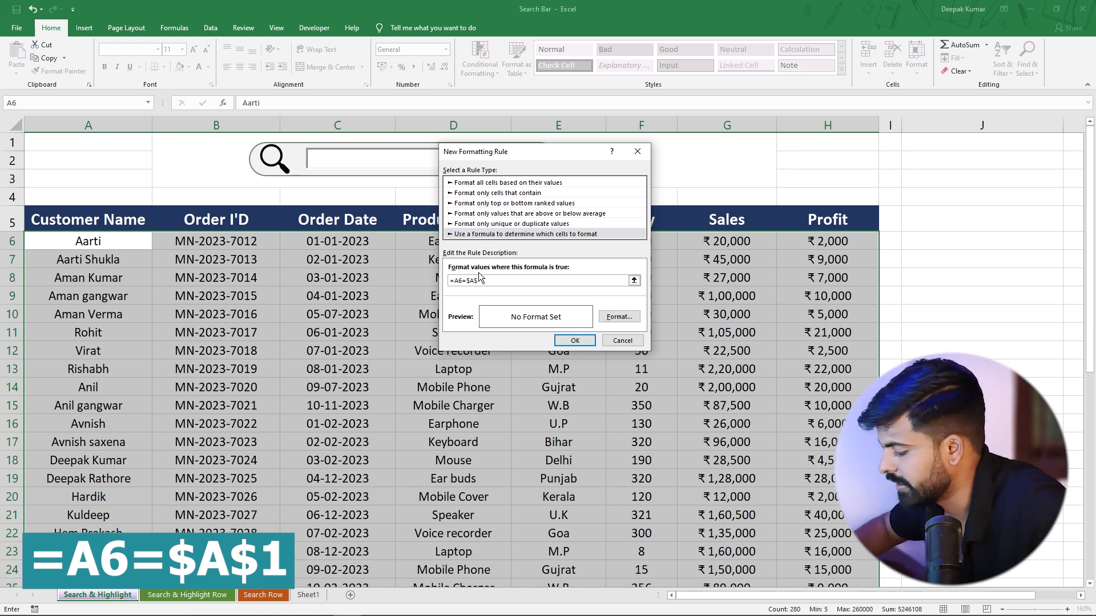
{"action": "type", "text": "1"}
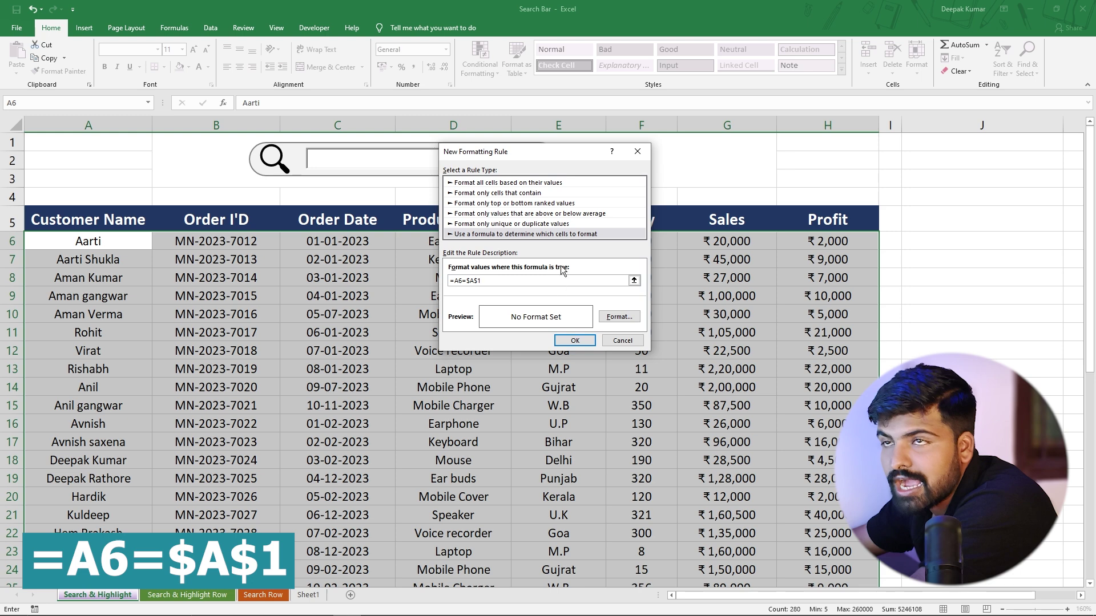
Give the rule's matching cells a light orange fill and apply the rule to the order table.
{"action": "left_click", "coordinate": [614, 314]}
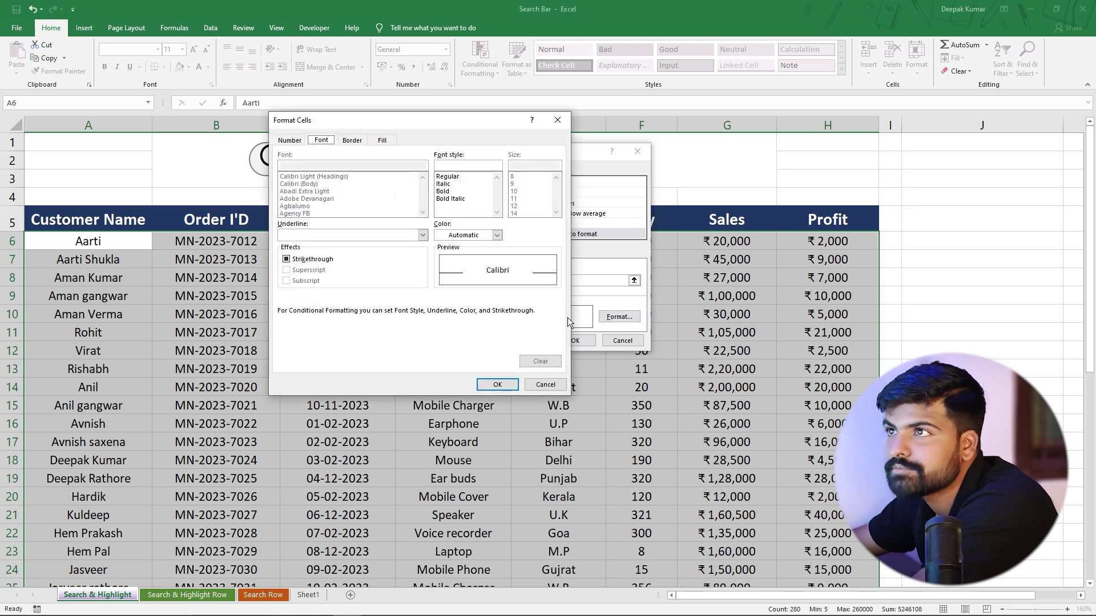
{"action": "left_click", "coordinate": [381, 140]}
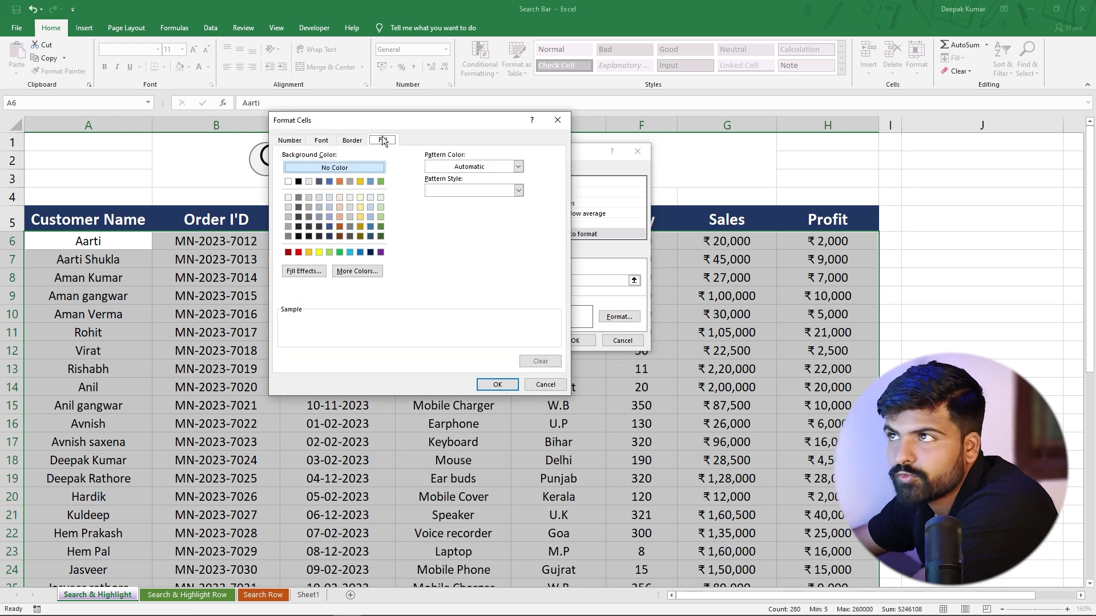
{"action": "left_click", "coordinate": [320, 141]}
{"action": "left_click", "coordinate": [350, 141]}
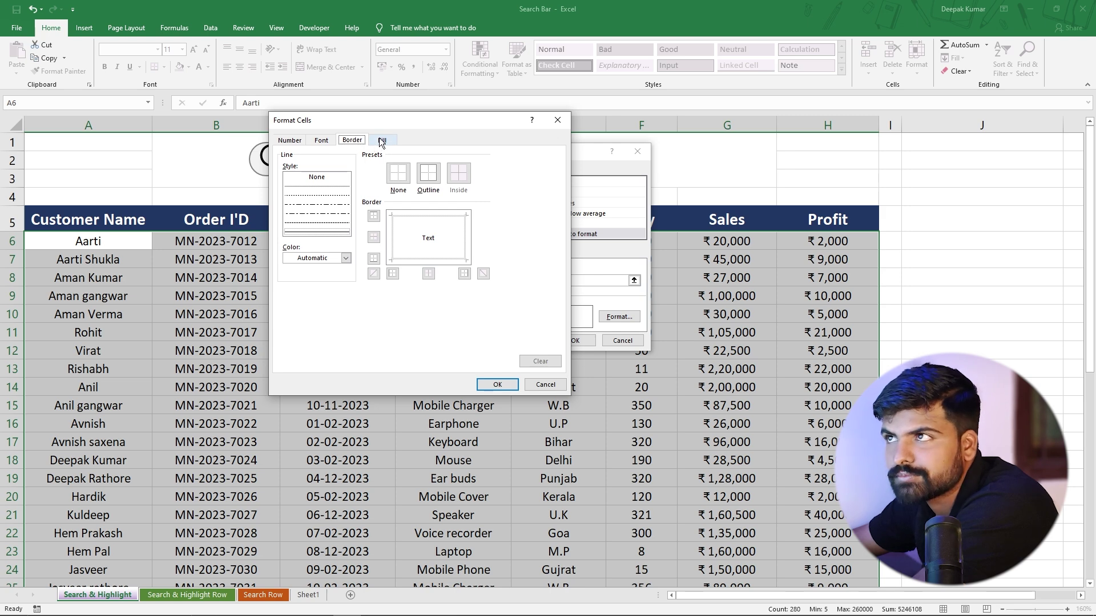
{"action": "left_click", "coordinate": [382, 141]}
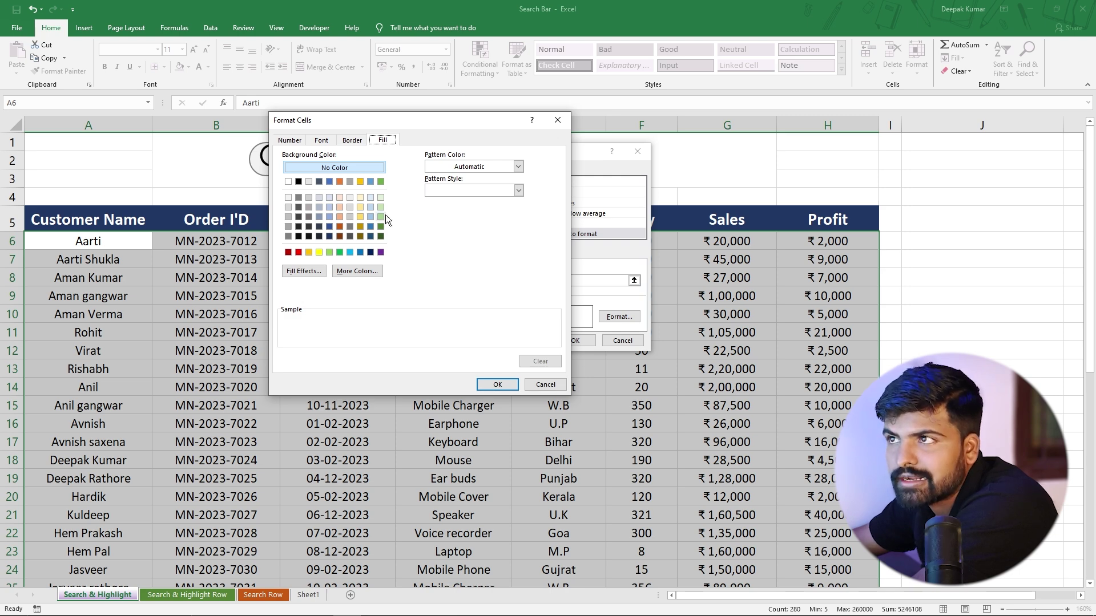
{"action": "left_click", "coordinate": [340, 217]}
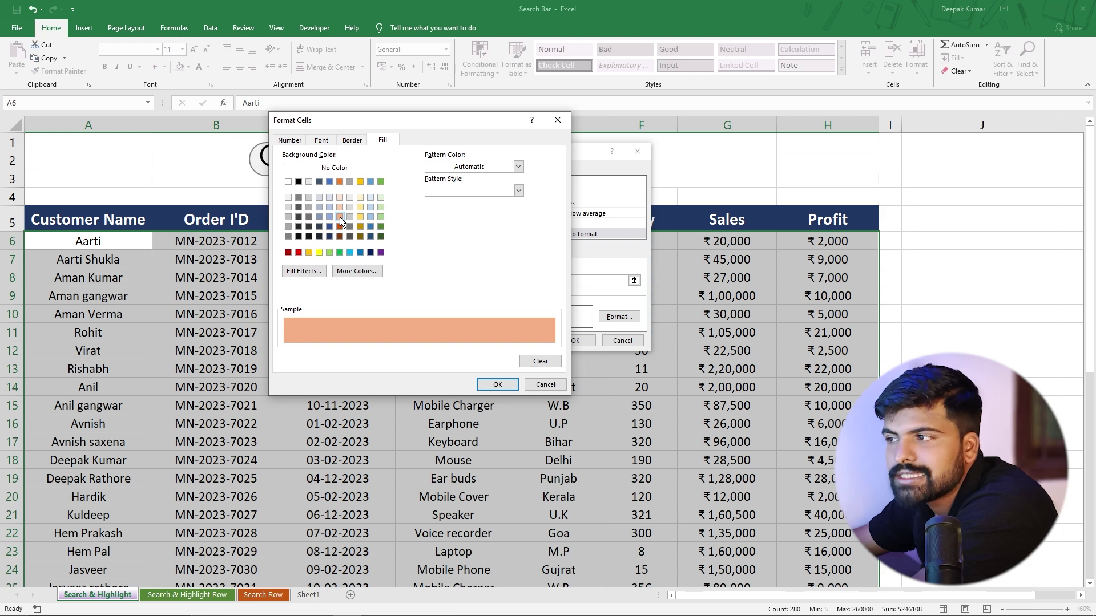
{"action": "left_click", "coordinate": [495, 386]}
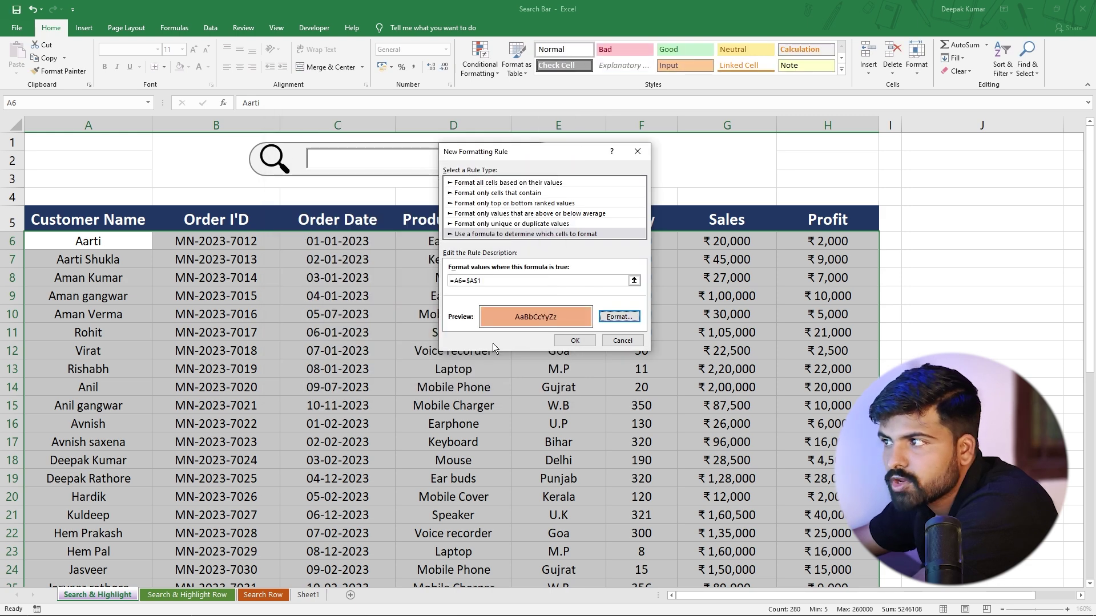
{"action": "left_click", "coordinate": [568, 341]}
{"action": "left_click", "coordinate": [314, 293]}
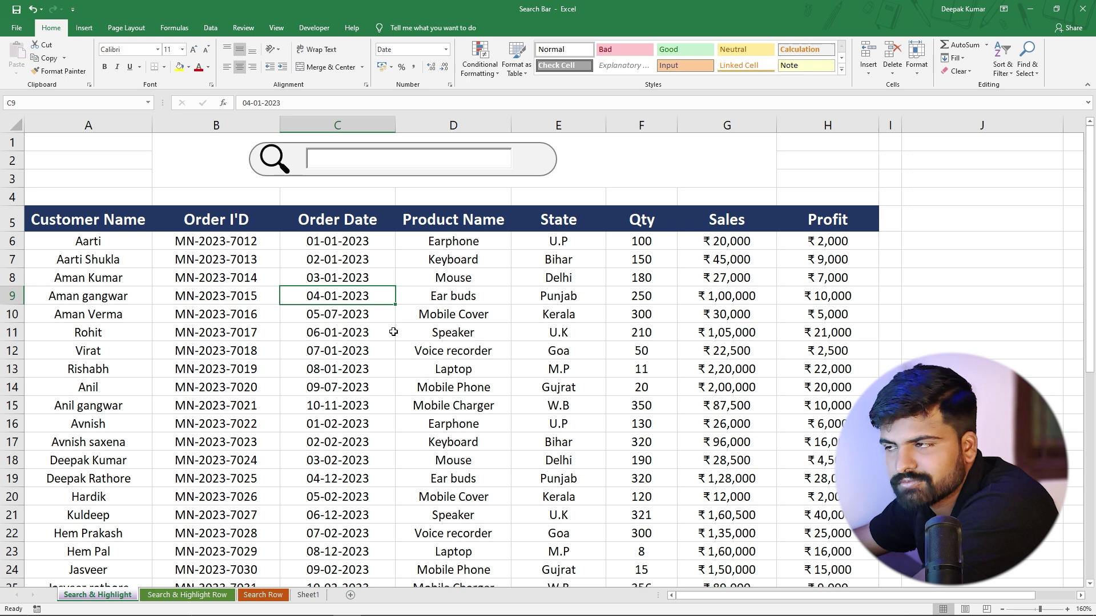
Test the search bar with a customer's first name and check the table for highlighted cells.
{"action": "left_click", "coordinate": [349, 157]}
{"action": "type", "text": "Rohit"}
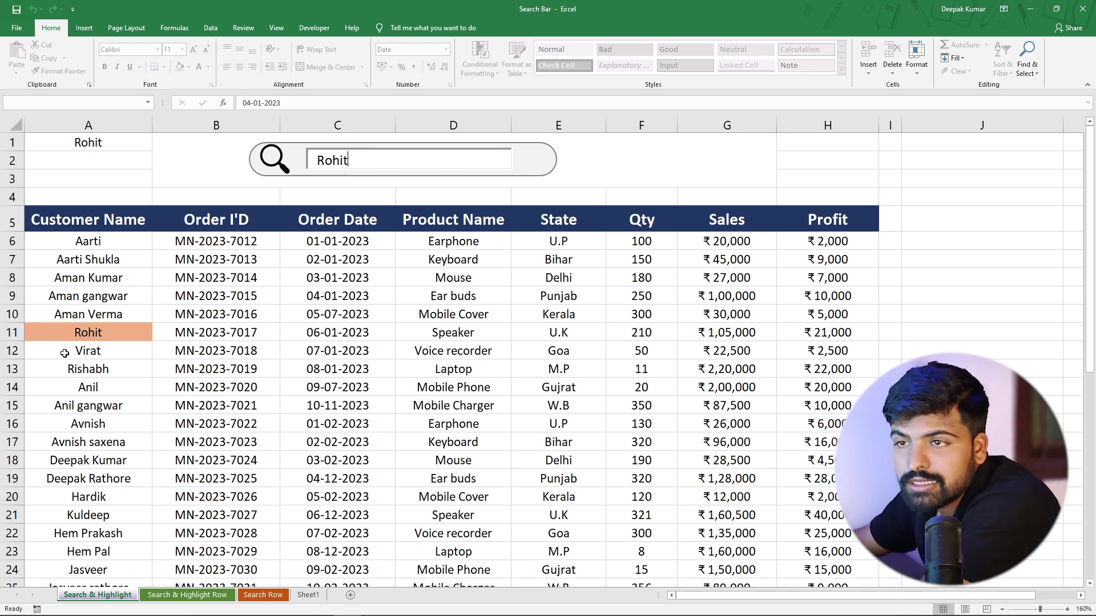
{"action": "scroll", "coordinate": [154, 327], "scroll_direction": "down", "scroll_amount": 2}
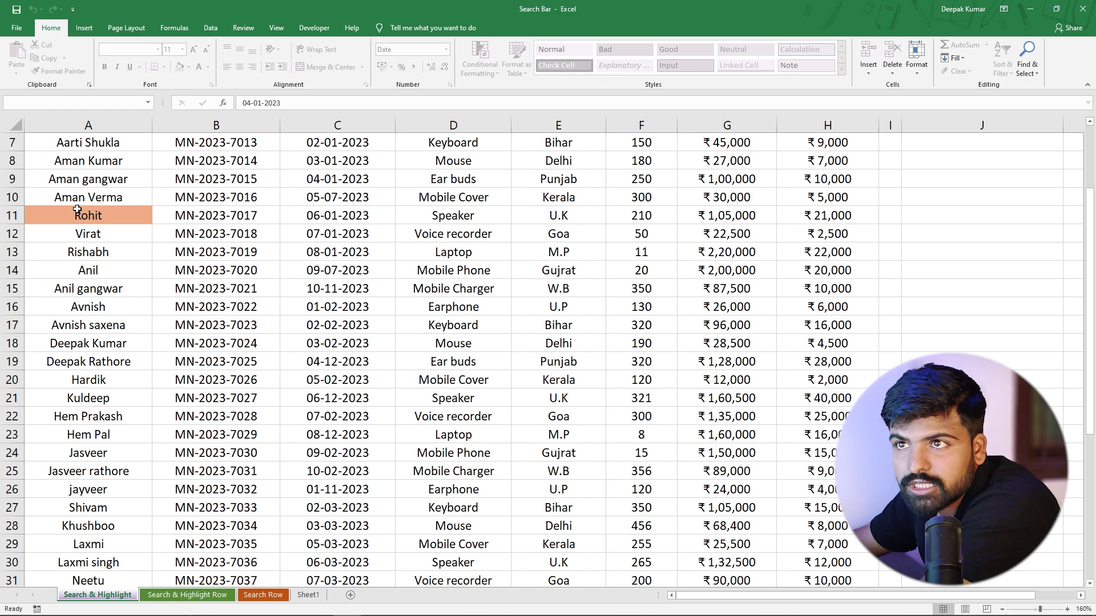
{"action": "scroll", "coordinate": [86, 231], "scroll_direction": "up", "scroll_amount": 1}
{"action": "scroll", "coordinate": [82, 364], "scroll_direction": "down", "scroll_amount": 3}
{"action": "scroll", "coordinate": [82, 363], "scroll_direction": "down", "scroll_amount": 1}
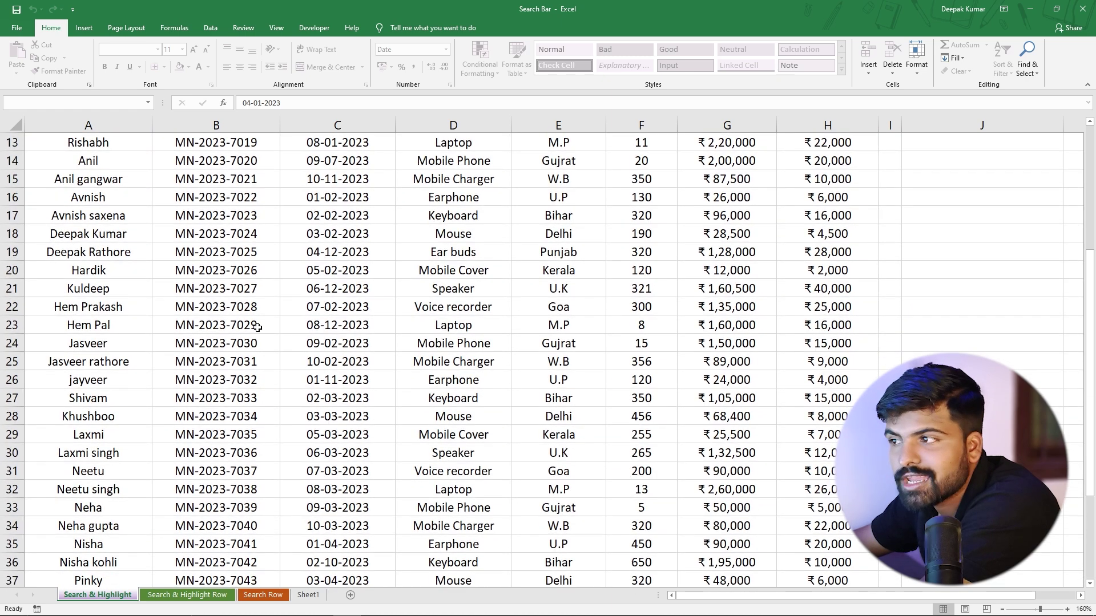
{"action": "scroll", "coordinate": [511, 319], "scroll_direction": "up", "scroll_amount": 4}
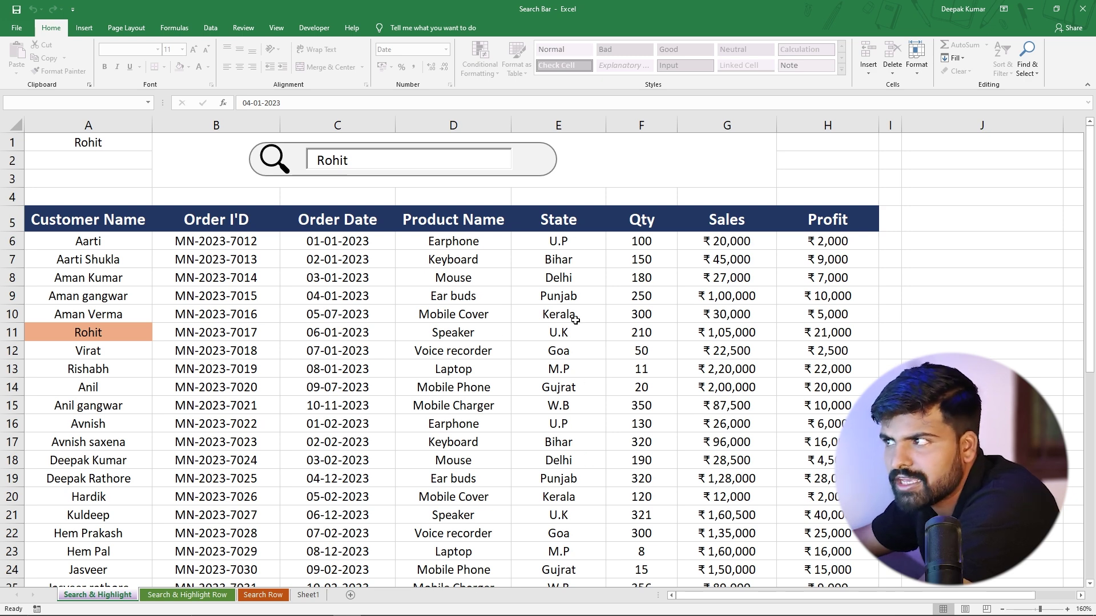
Replace the search text with "Delhi" and check the State column for highlighted matches.
{"action": "left_click_drag", "start_coordinate": [369, 160], "coordinate": [311, 160]}
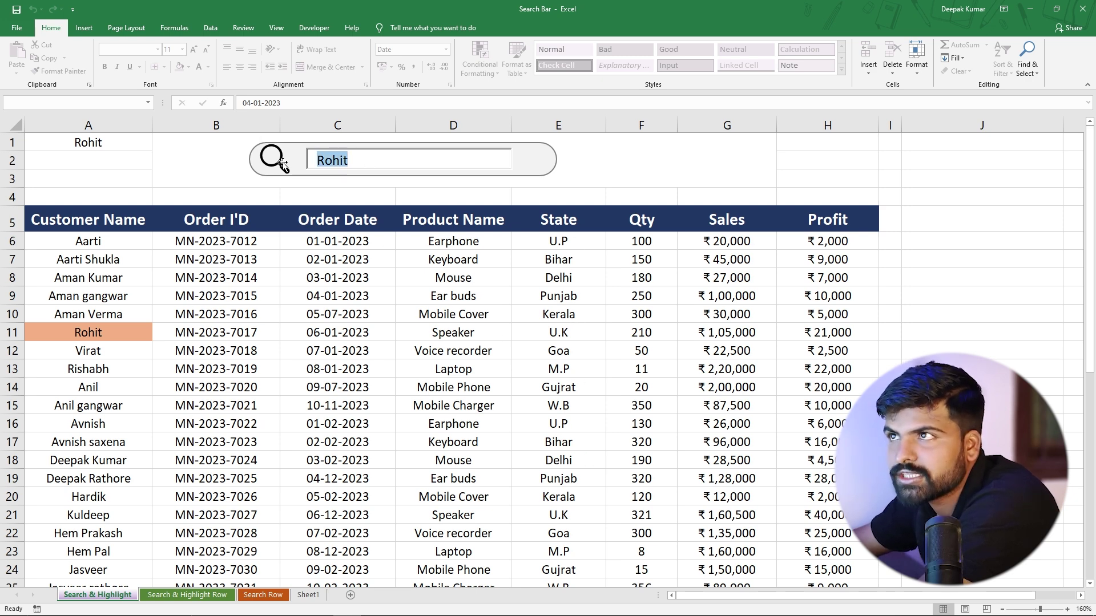
{"action": "key", "text": "BackSpace"}
{"action": "type", "text": "Delhi"}
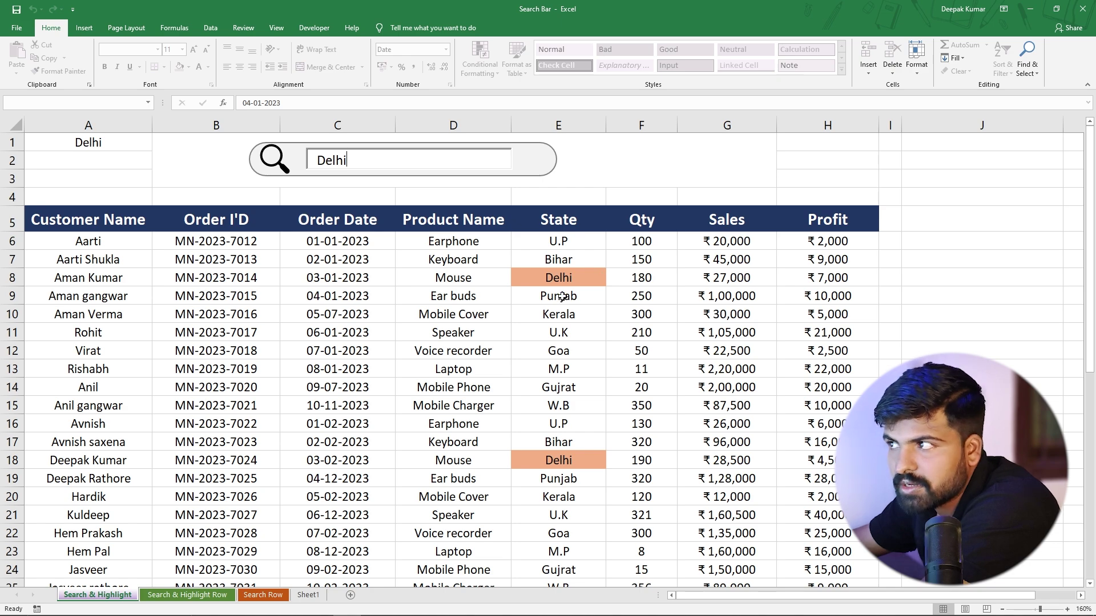
{"action": "scroll", "coordinate": [600, 286], "scroll_direction": "down", "scroll_amount": 6}
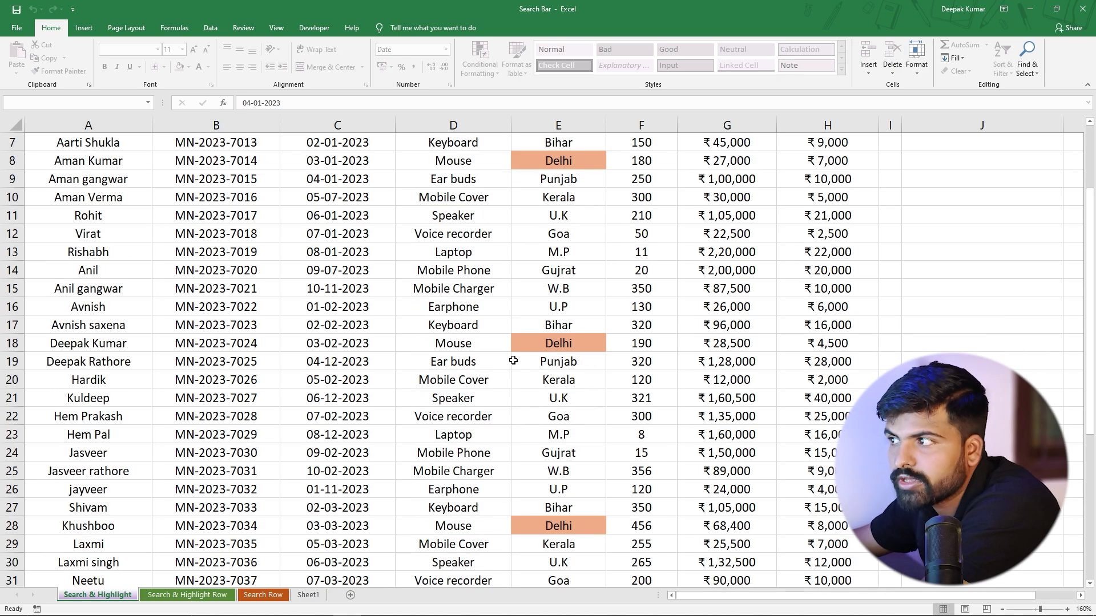
{"action": "scroll", "coordinate": [548, 452], "scroll_direction": "up", "scroll_amount": 6}
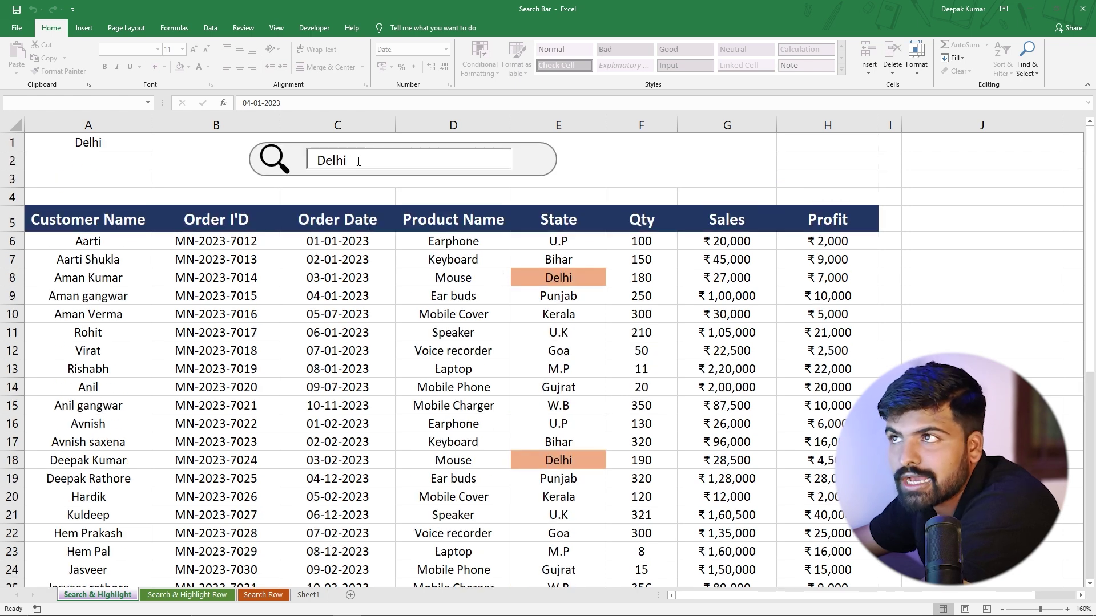
Clear the search text, search for "U.K" instead, and check the highlighted cells down the table.
{"action": "double_click", "coordinate": [335, 158]}
{"action": "key", "text": "BackSpace"}
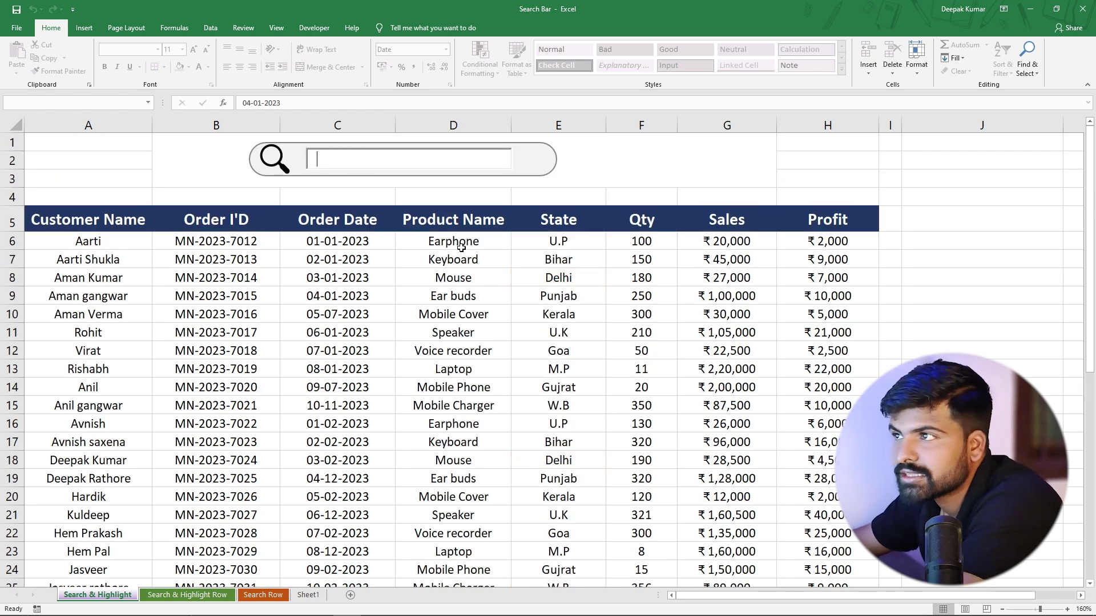
{"action": "left_click", "coordinate": [453, 240]}
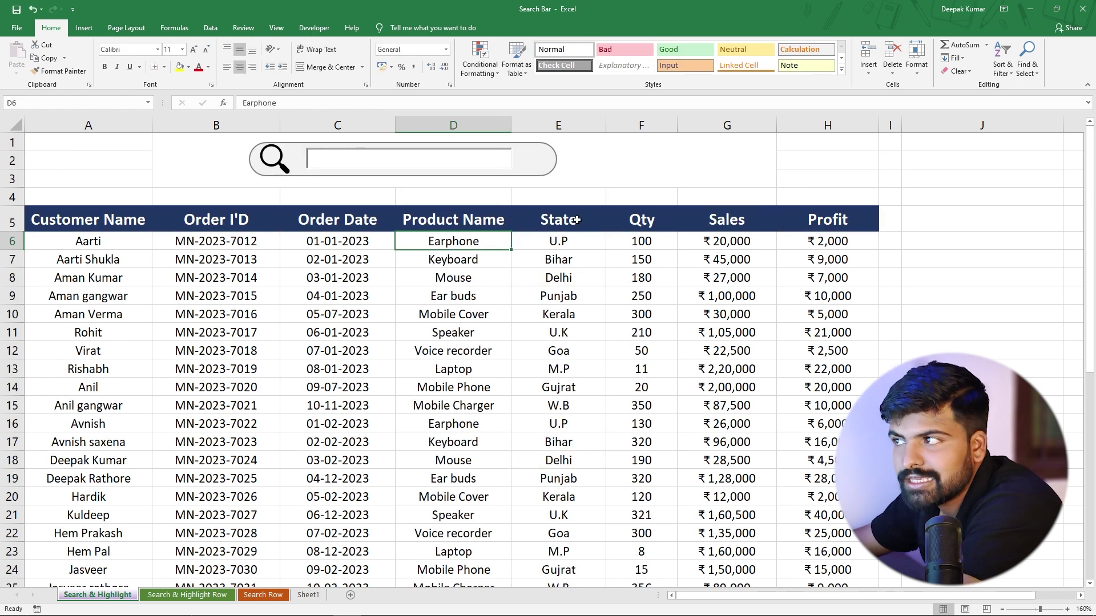
{"action": "left_click", "coordinate": [332, 157]}
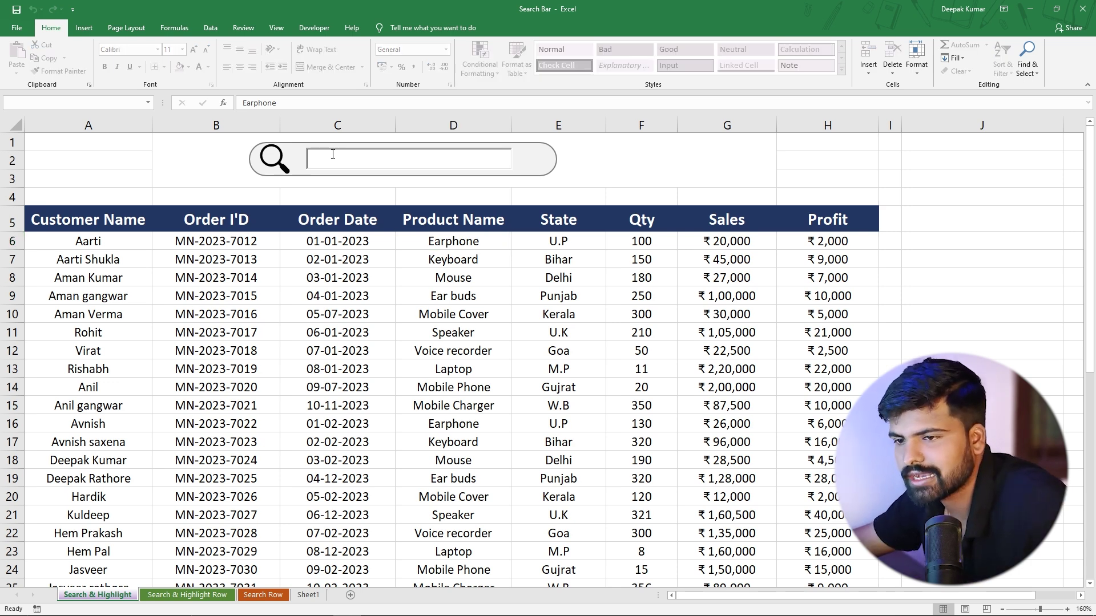
{"action": "type", "text": "U.K"}
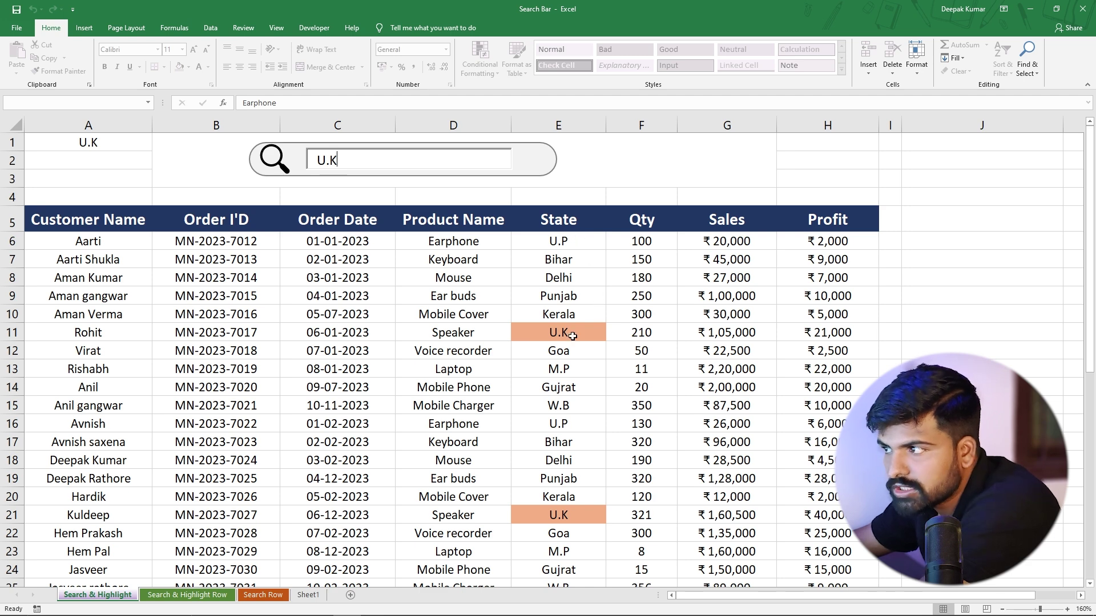
{"action": "scroll", "coordinate": [539, 502], "scroll_direction": "down", "scroll_amount": 2}
{"action": "scroll", "coordinate": [537, 506], "scroll_direction": "down", "scroll_amount": 1}
{"action": "scroll", "coordinate": [547, 487], "scroll_direction": "up", "scroll_amount": 3}
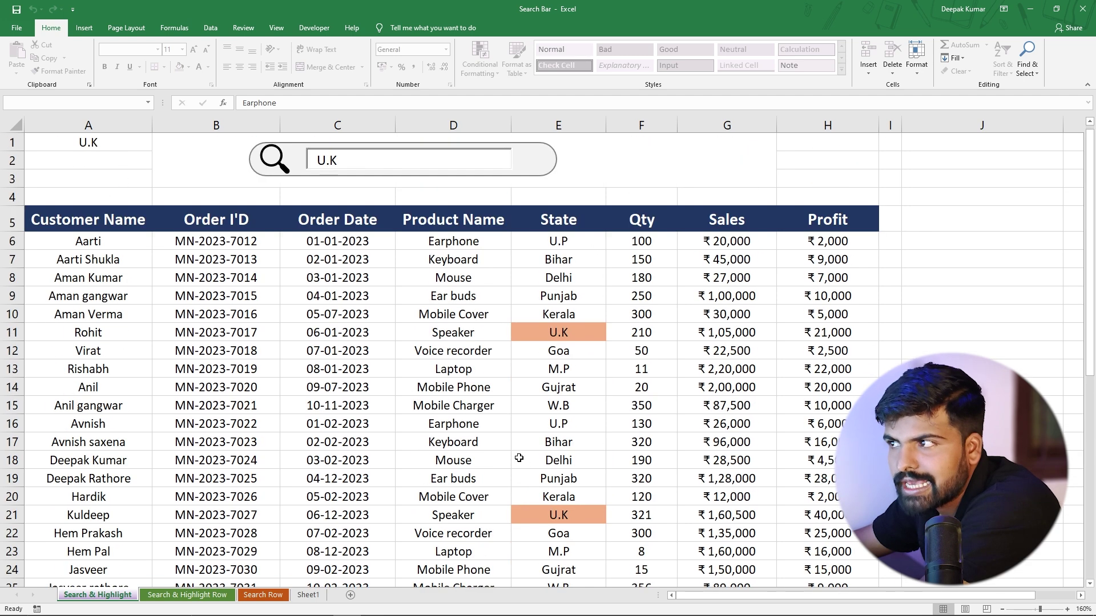
Hide the linked search value in cell A1 by setting its font colour to white.
{"action": "left_click", "coordinate": [80, 149]}
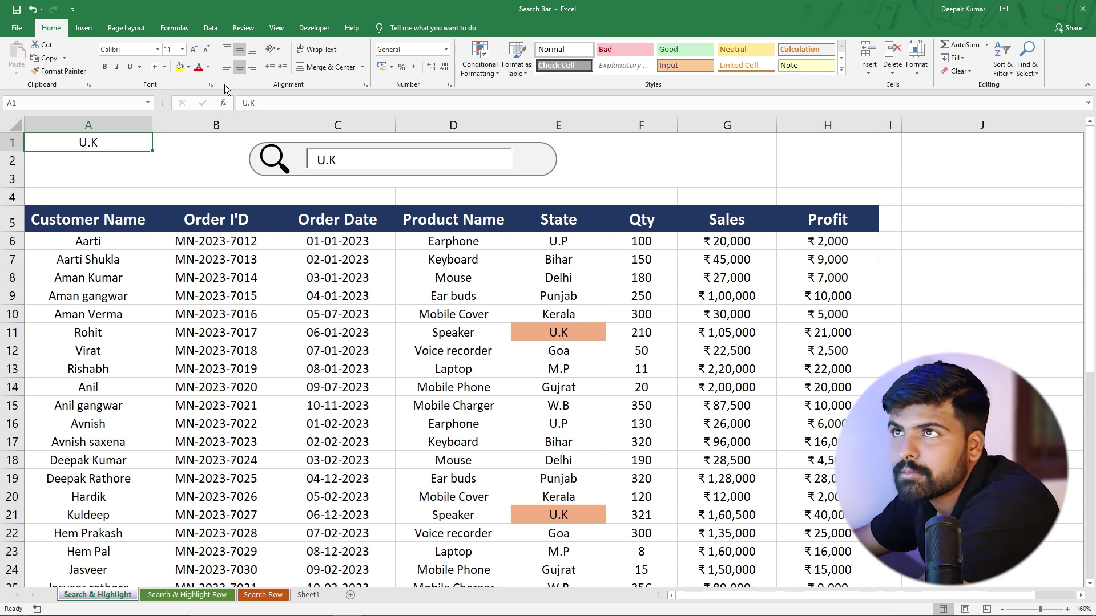
{"action": "left_click", "coordinate": [208, 68]}
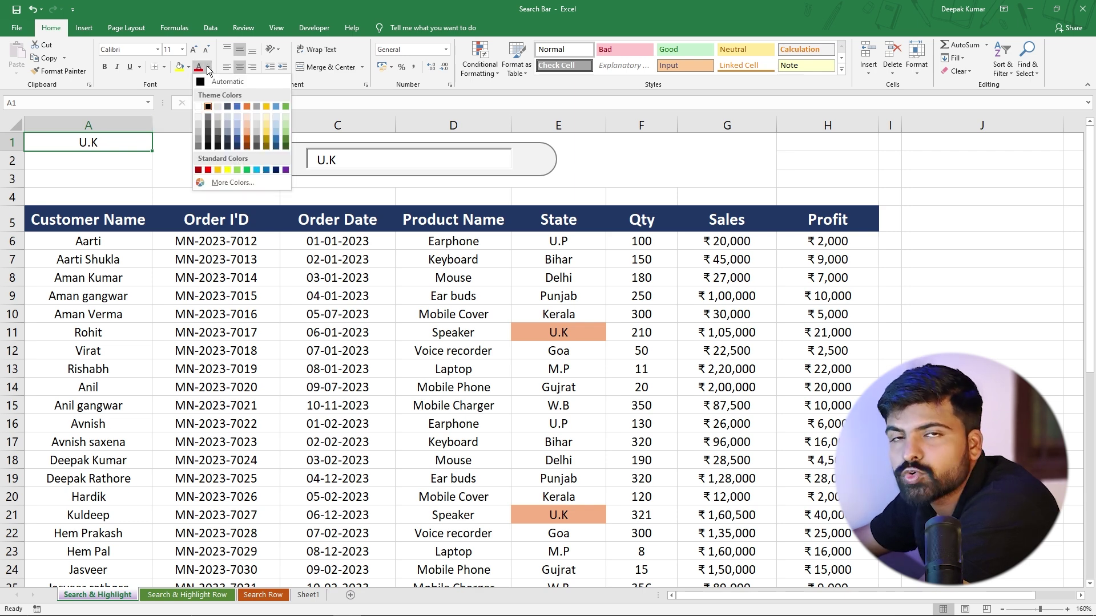
{"action": "left_click", "coordinate": [198, 106]}
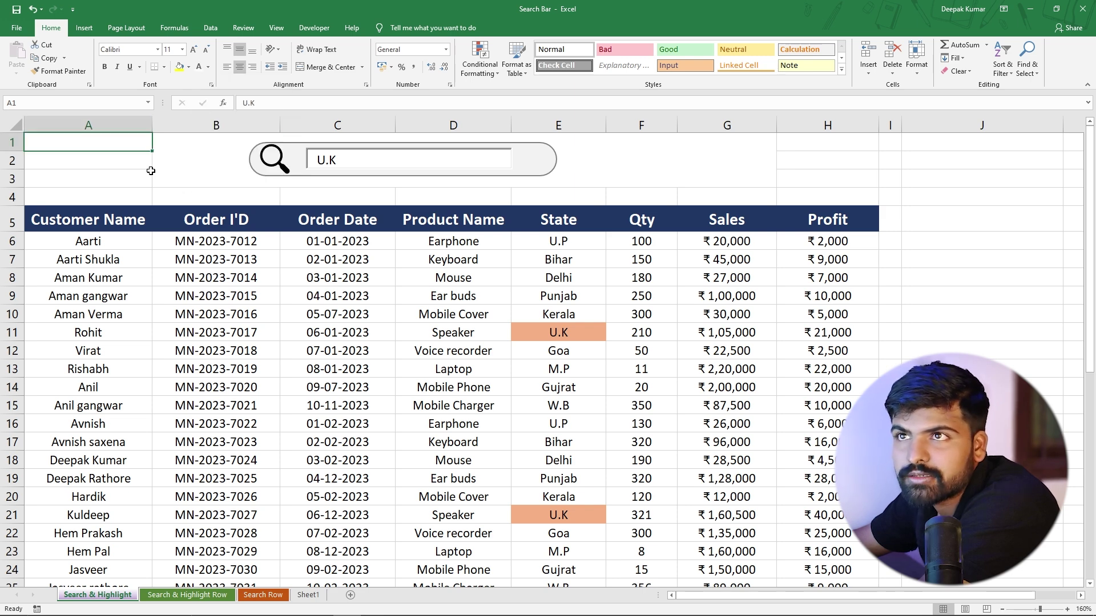
{"action": "left_click", "coordinate": [120, 209]}
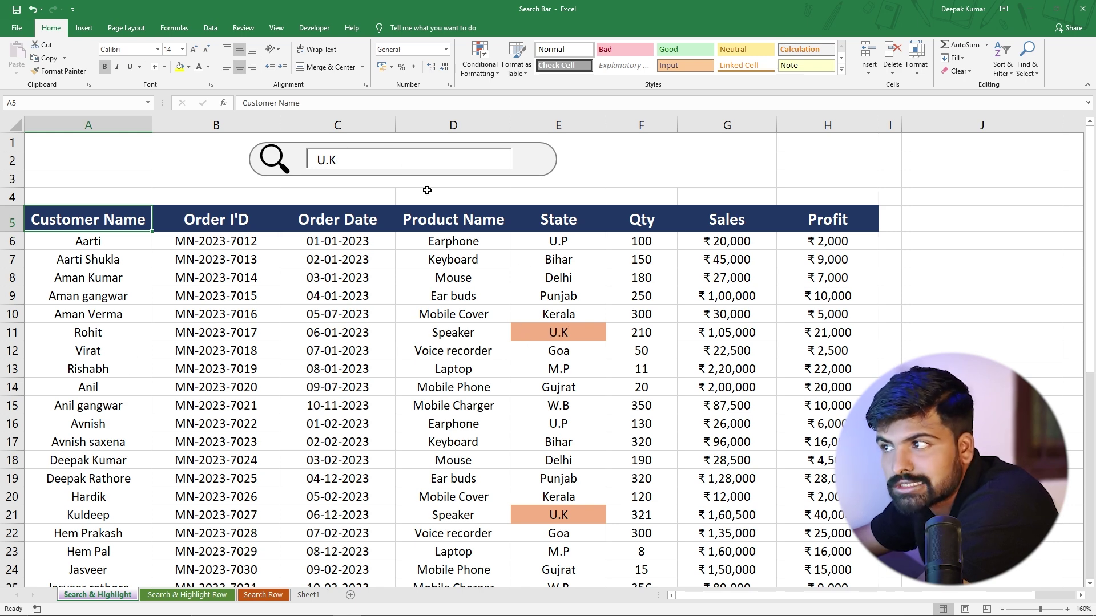
{"action": "left_click", "coordinate": [11, 332]}
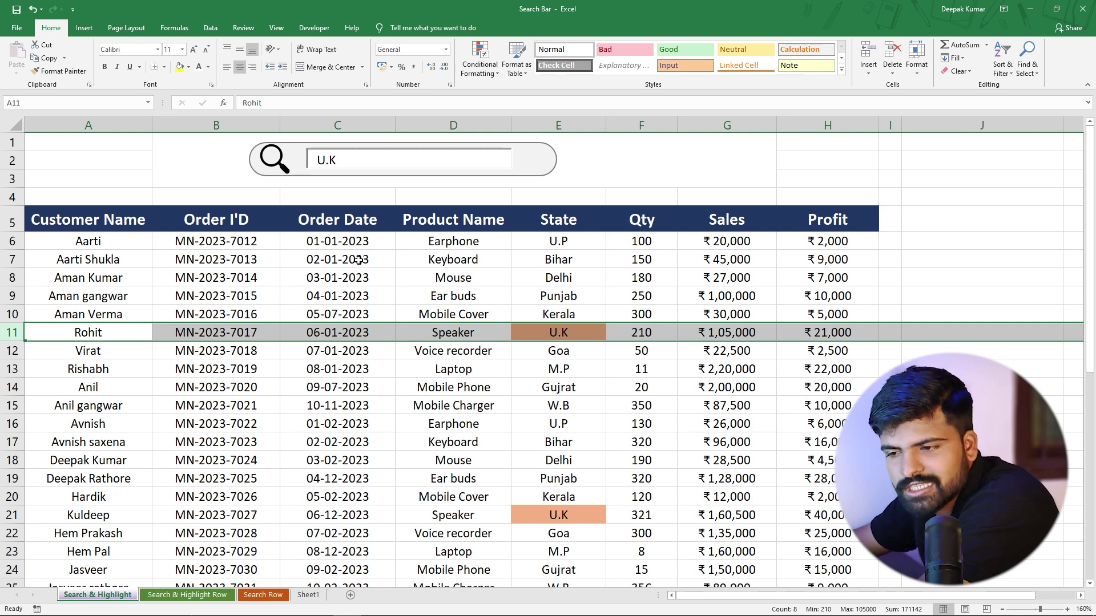
On the Search & Highlight Row sheet, draw a rounded rectangle about 0.96 cm high and 8.86 cm wide above the table, across columns B to E.
{"action": "left_click", "coordinate": [187, 594]}
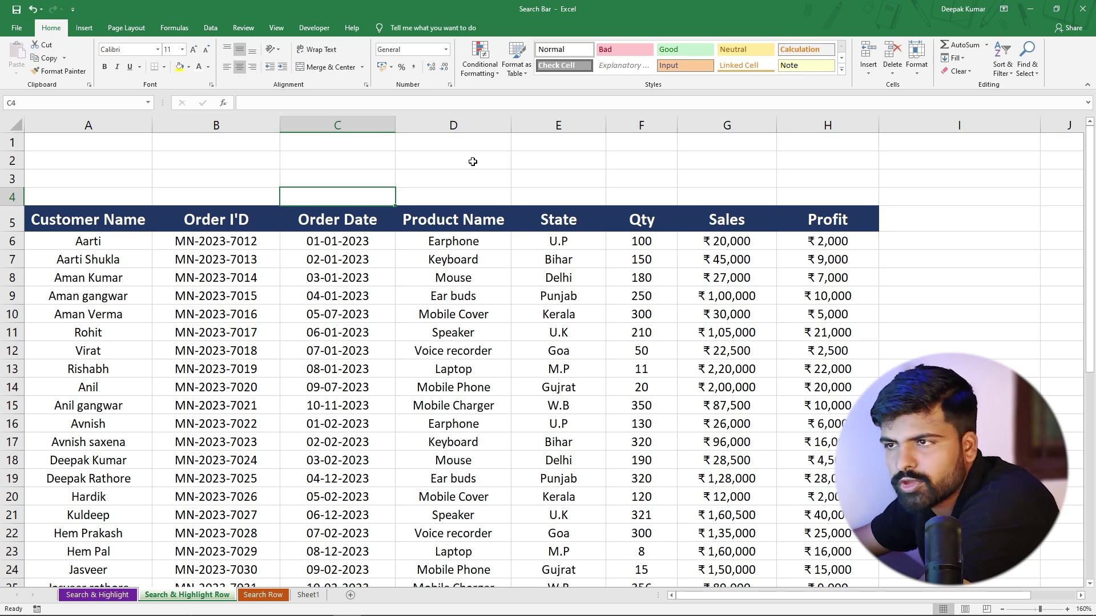
{"action": "left_click", "coordinate": [87, 28]}
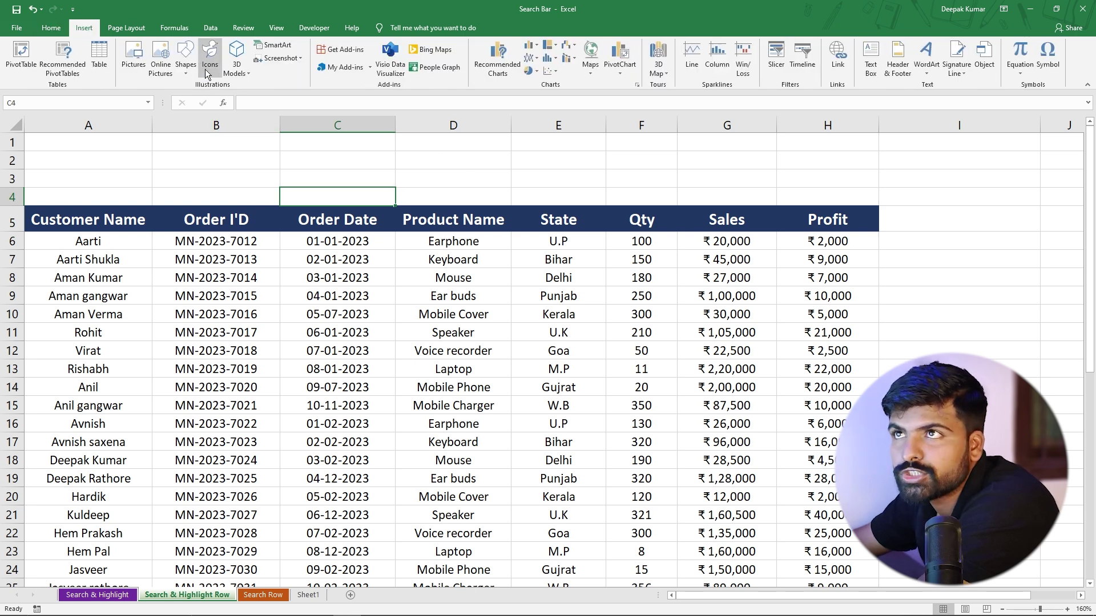
{"action": "left_click", "coordinate": [186, 73]}
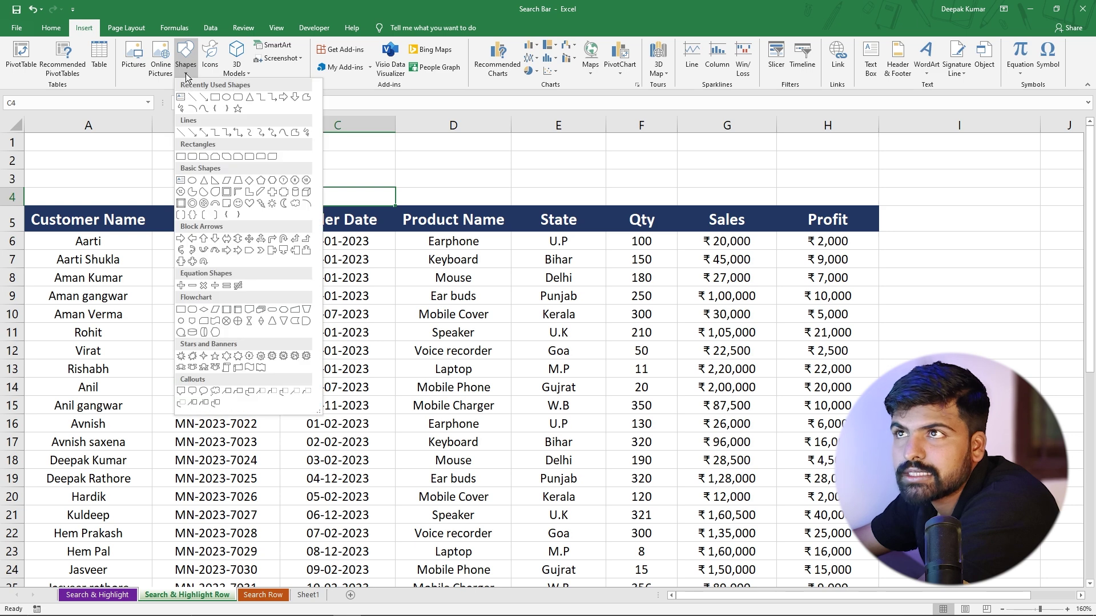
{"action": "left_click", "coordinate": [238, 97]}
{"action": "left_click_drag", "start_coordinate": [234, 142], "coordinate": [541, 177]}
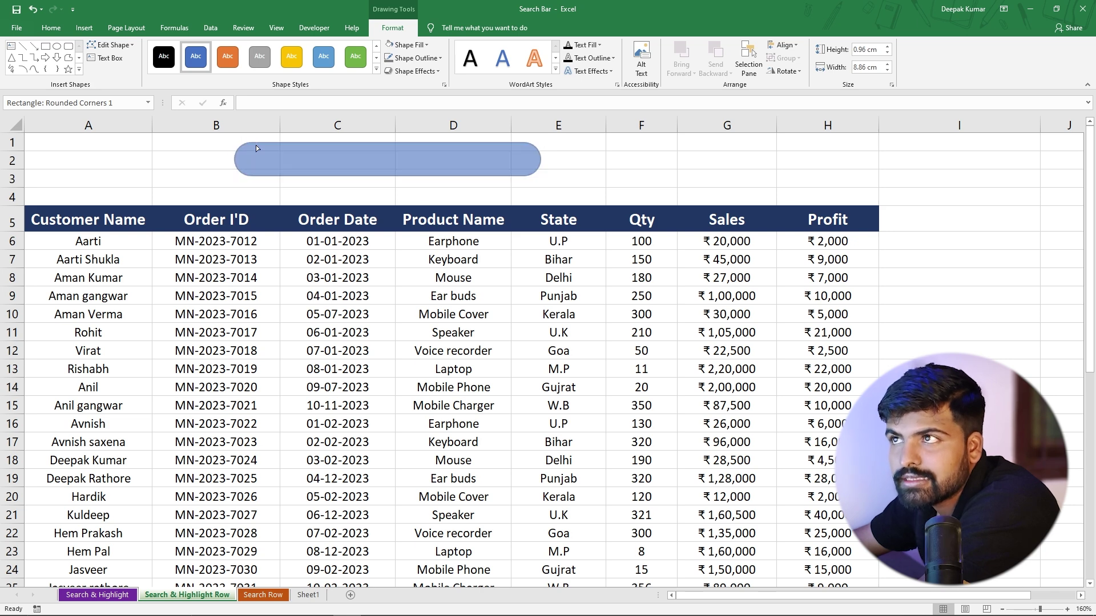
Insert an ActiveX text box inside the rounded rectangle above the table, spanning columns C and D.
{"action": "left_click", "coordinate": [359, 196]}
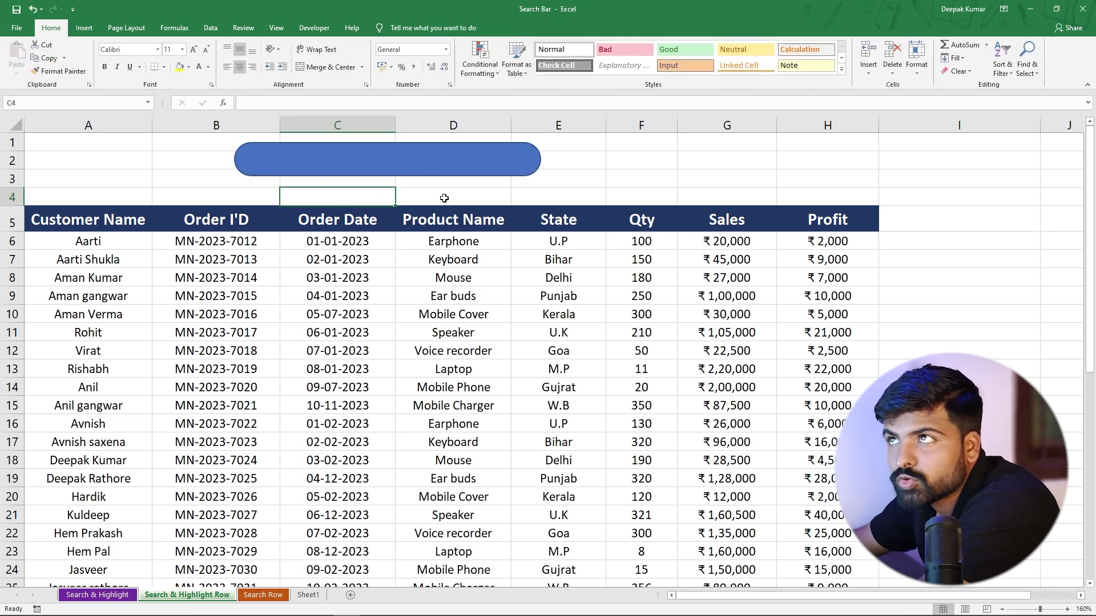
{"action": "left_click", "coordinate": [313, 27]}
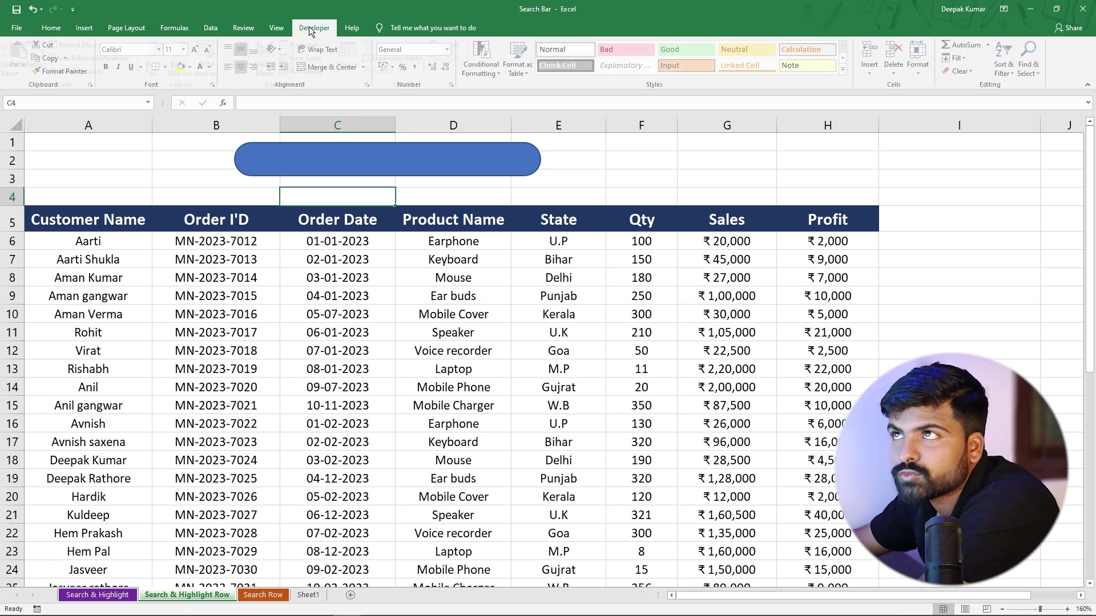
{"action": "left_click", "coordinate": [249, 73]}
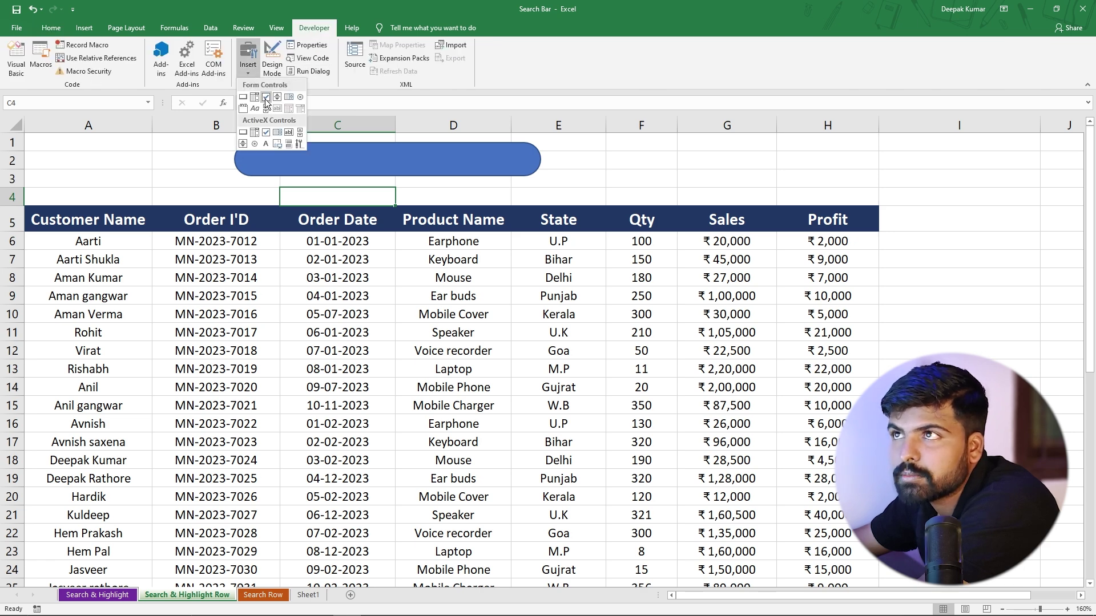
{"action": "left_click", "coordinate": [289, 133]}
{"action": "mouse_move", "coordinate": [309, 149]}
{"action": "left_mouse_down"}
{"action": "mouse_move", "coordinate": [373, 170]}
{"action": "mouse_move", "coordinate": [489, 175]}
{"action": "left_mouse_up"}
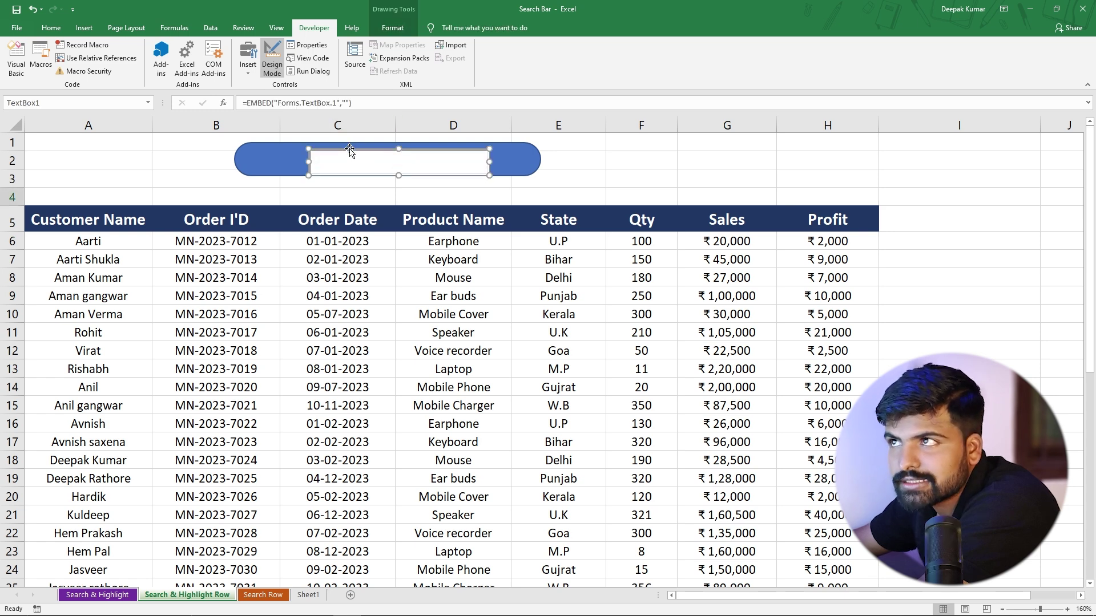
{"action": "left_click_drag", "start_coordinate": [348, 147], "coordinate": [340, 145]}
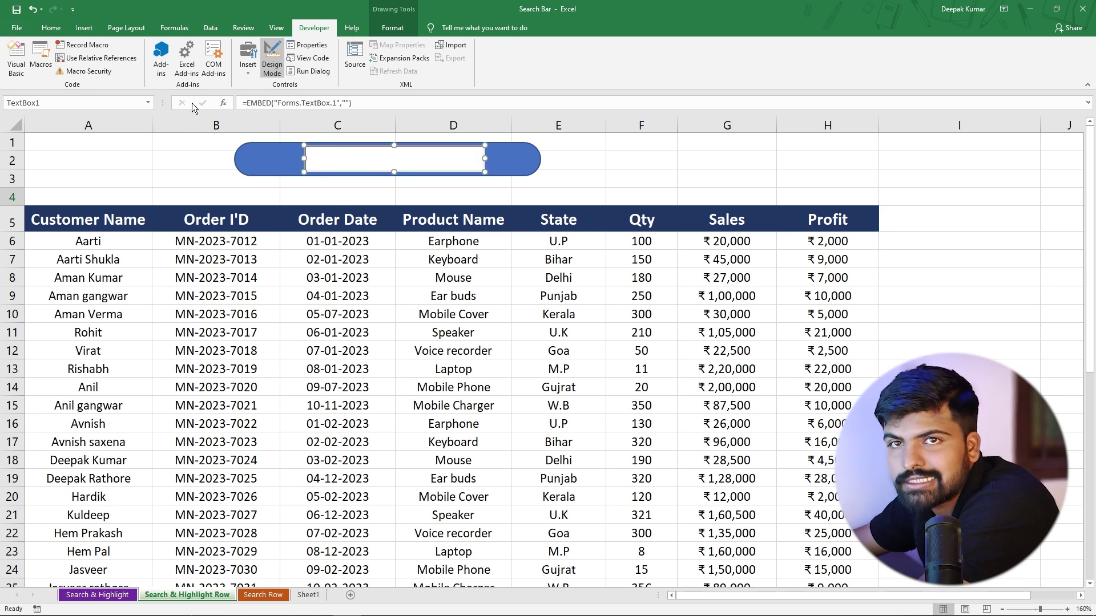
Set the text box's LinkedCell property to A1 and close its properties.
{"action": "right_click", "coordinate": [352, 150]}
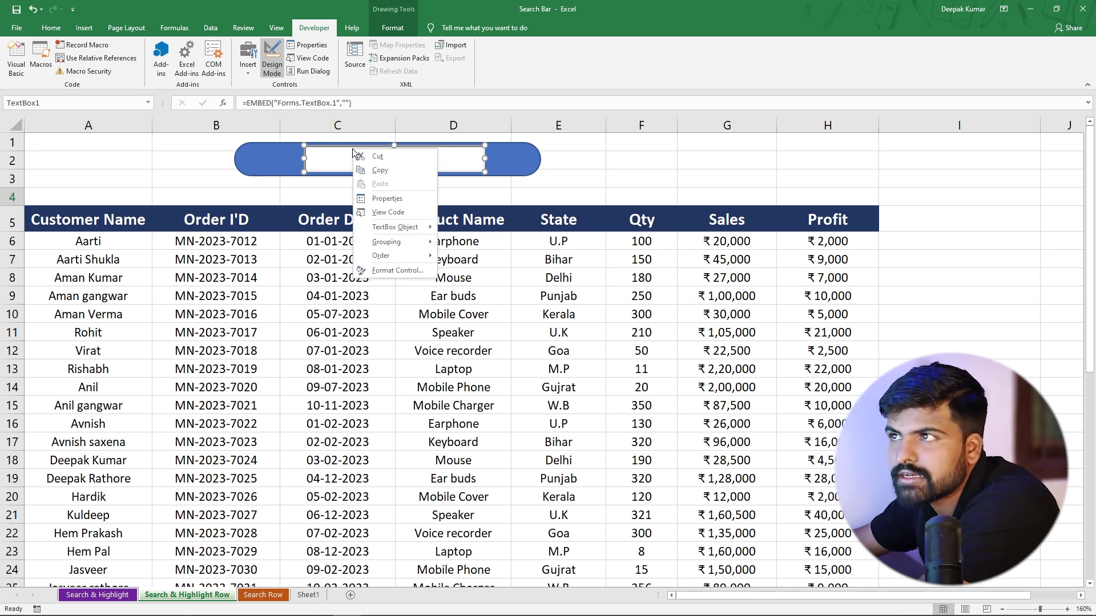
{"action": "left_click", "coordinate": [392, 199]}
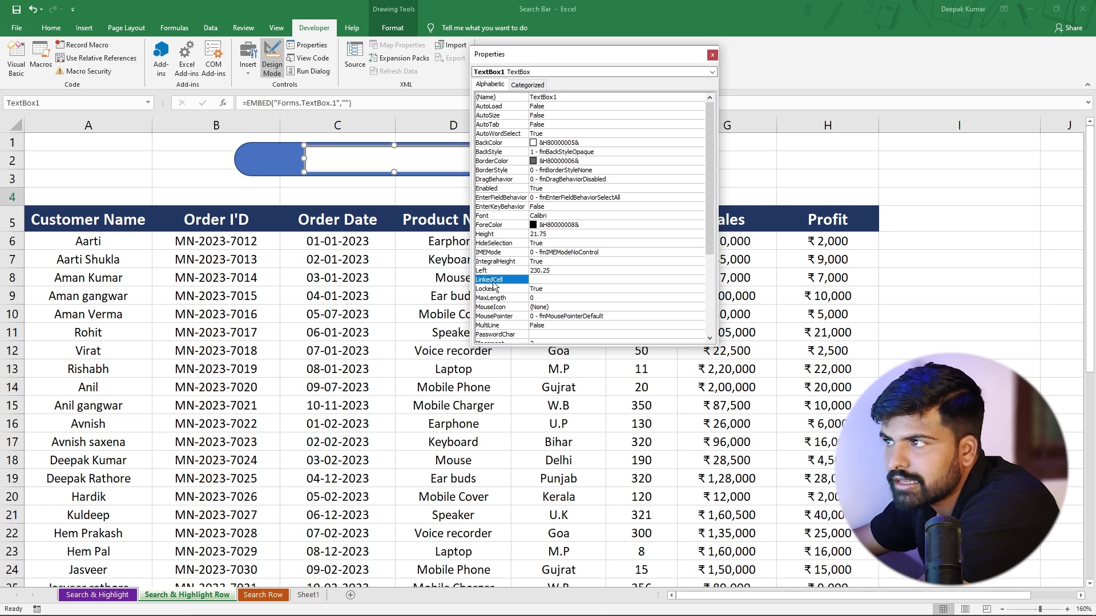
{"action": "left_click", "coordinate": [538, 281]}
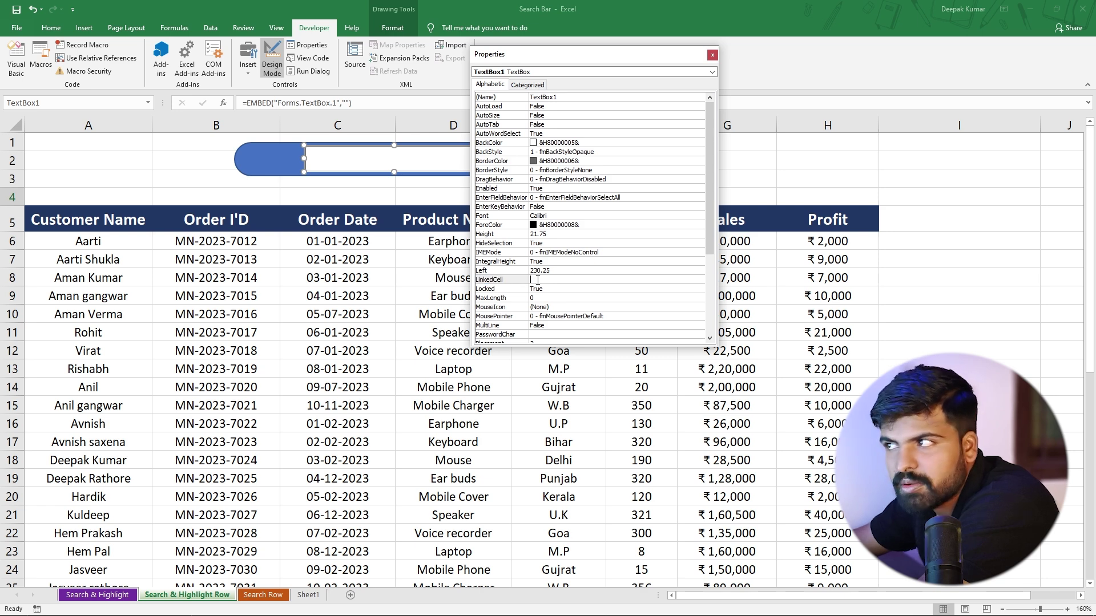
{"action": "type", "text": "A1"}
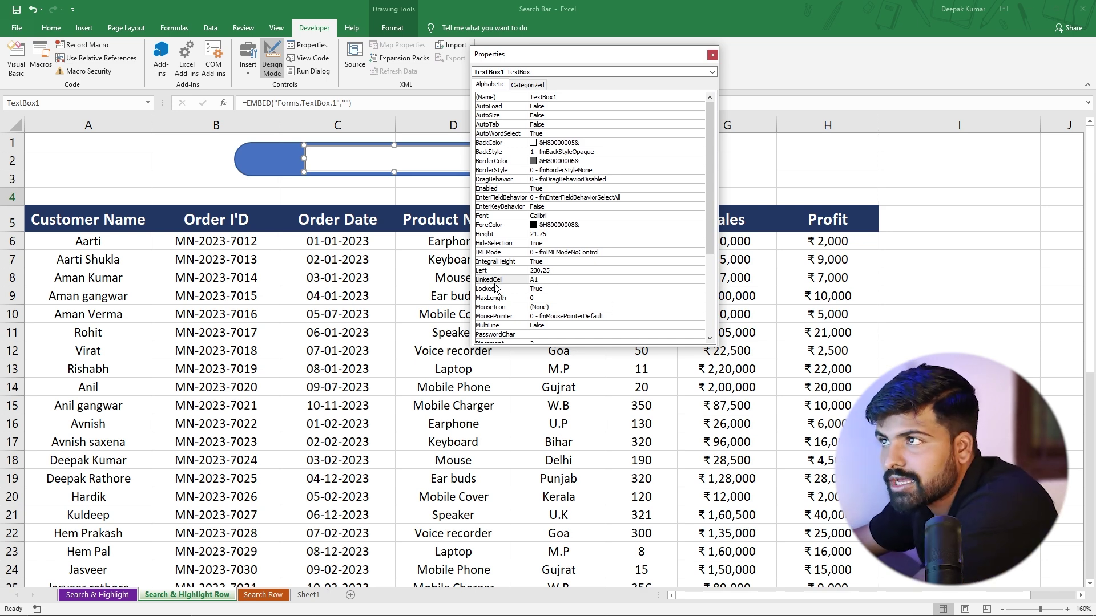
{"action": "left_click", "coordinate": [711, 56]}
{"action": "left_click", "coordinate": [368, 194]}
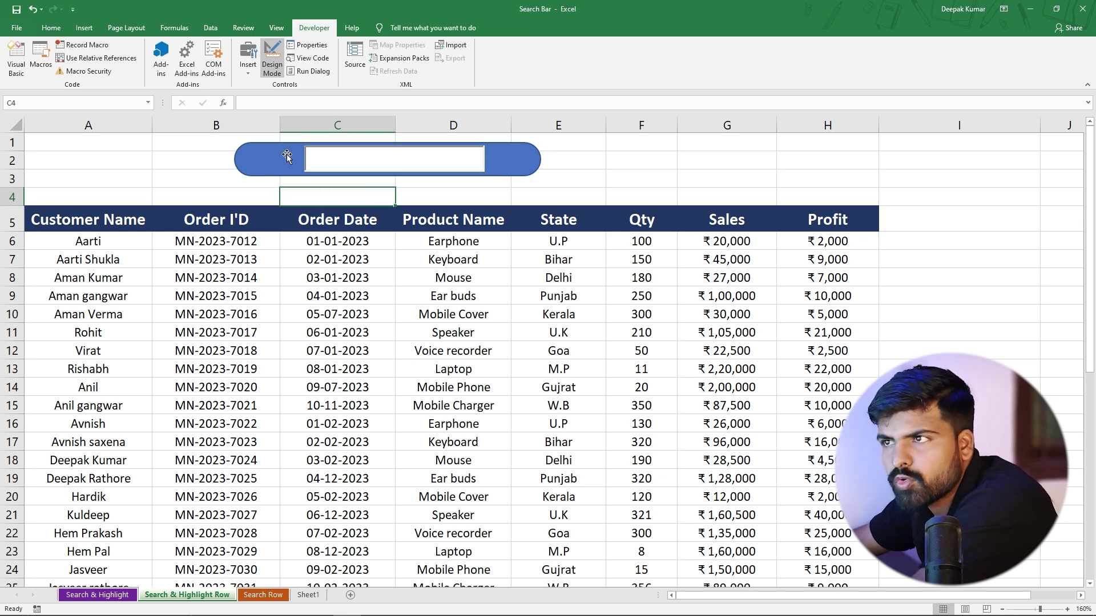
Turn off Design Mode, test the text box's link to A1 with a customer's first name, and clear the text.
{"action": "left_click", "coordinate": [363, 163]}
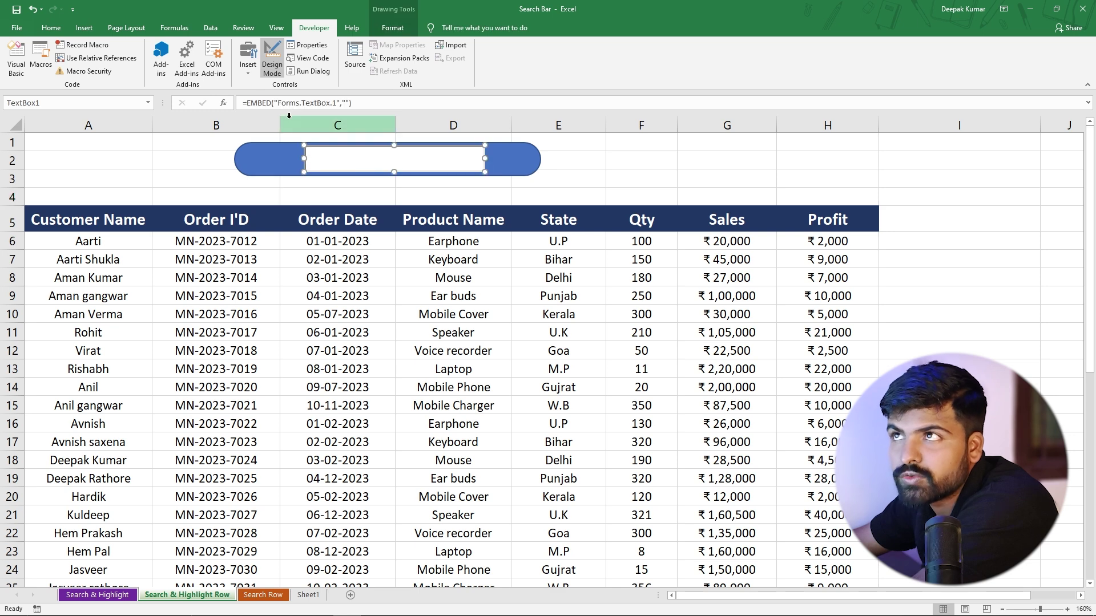
{"action": "left_click", "coordinate": [273, 60]}
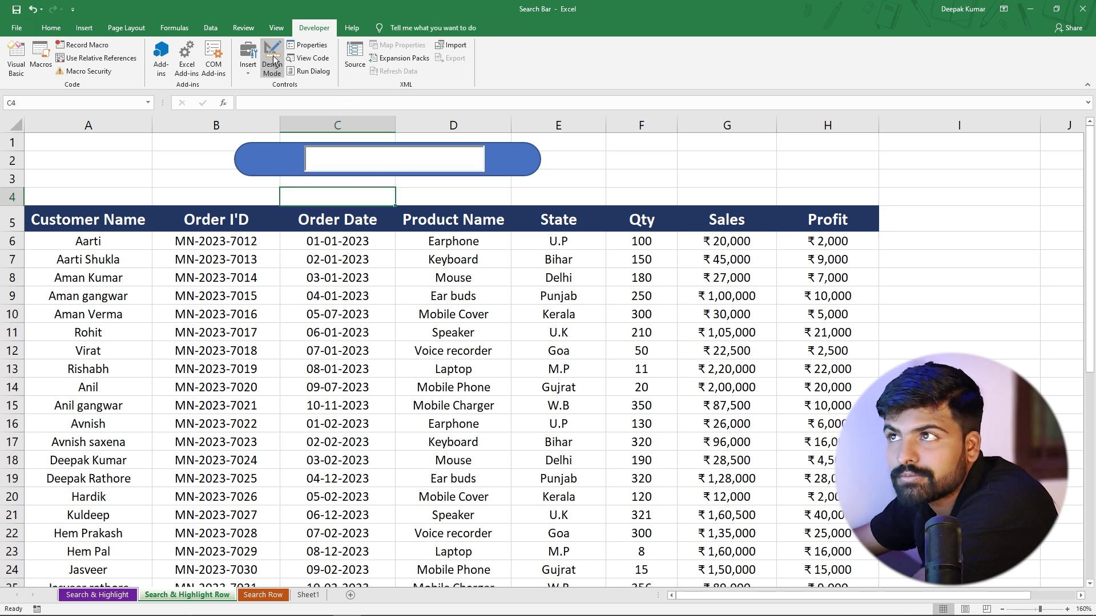
{"action": "left_click", "coordinate": [335, 154]}
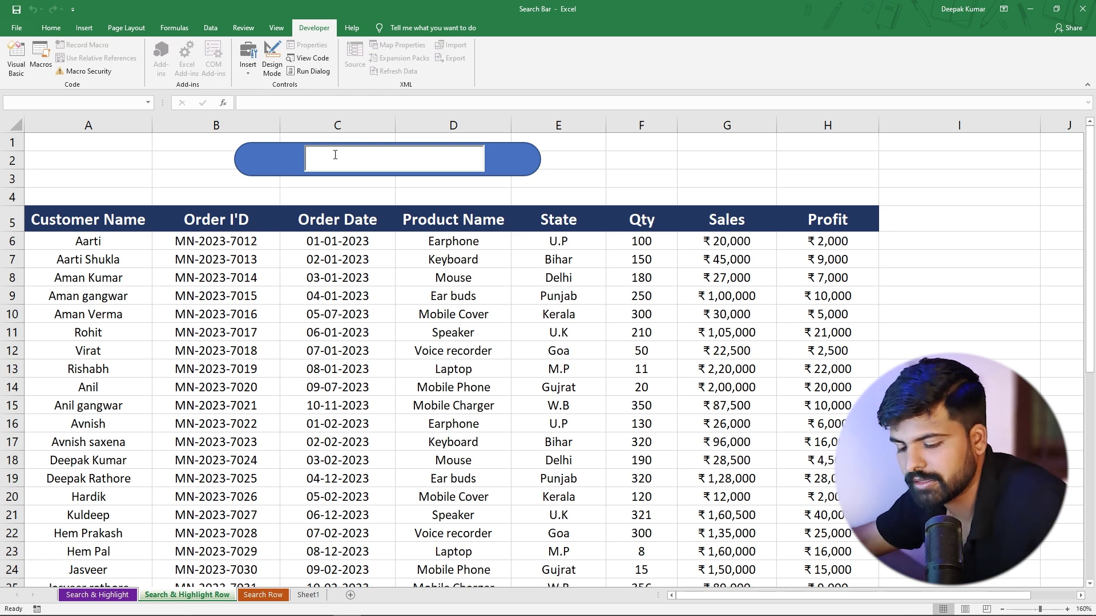
{"action": "type", "text": "Anil"}
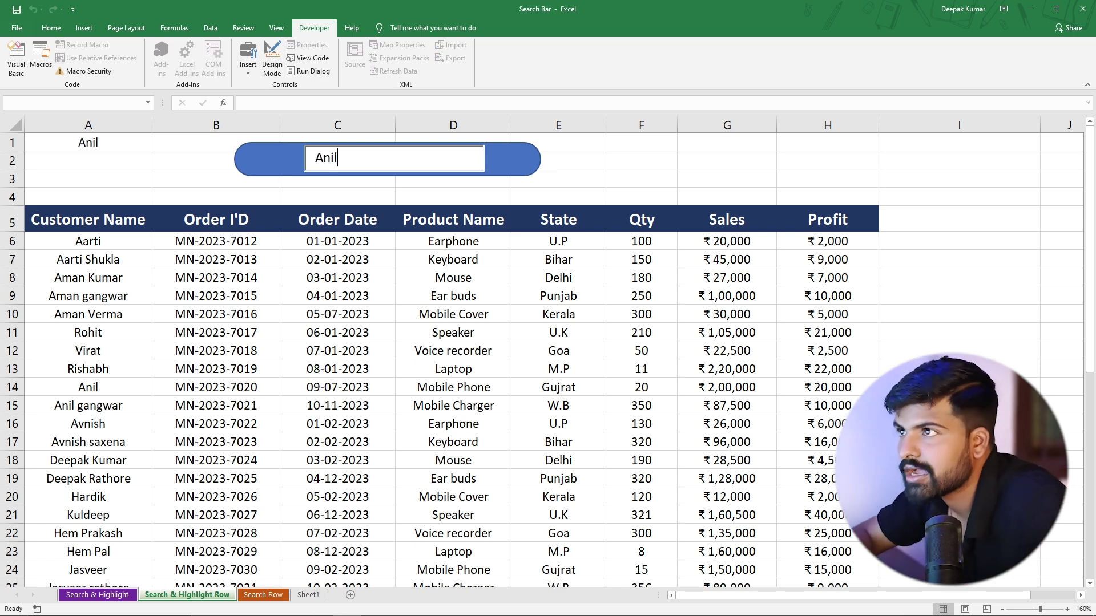
{"action": "left_click", "coordinate": [358, 195]}
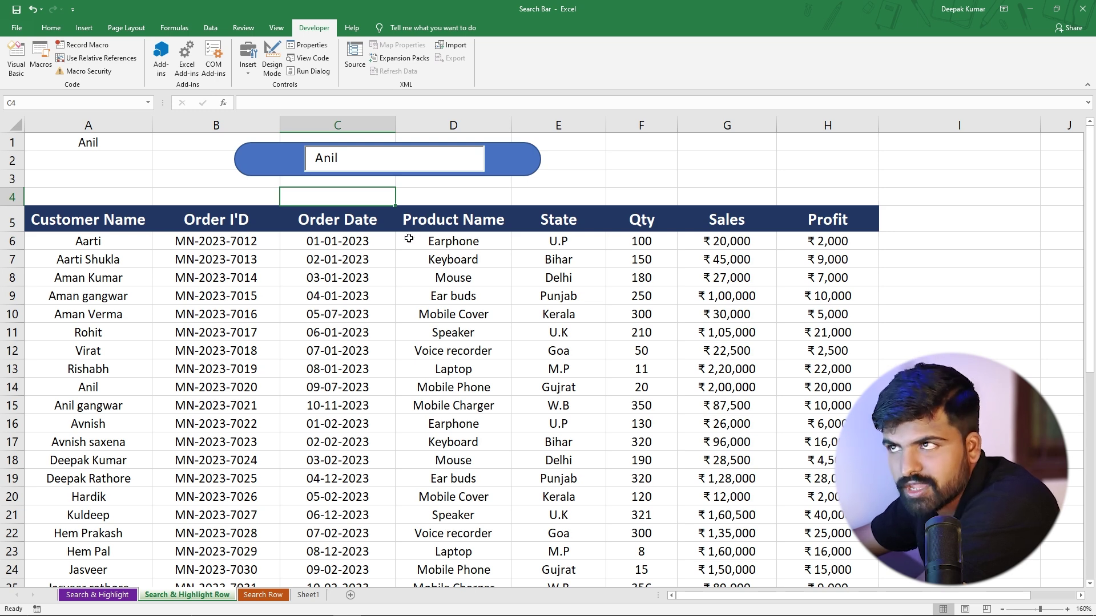
{"action": "left_click_drag", "start_coordinate": [350, 156], "coordinate": [276, 156]}
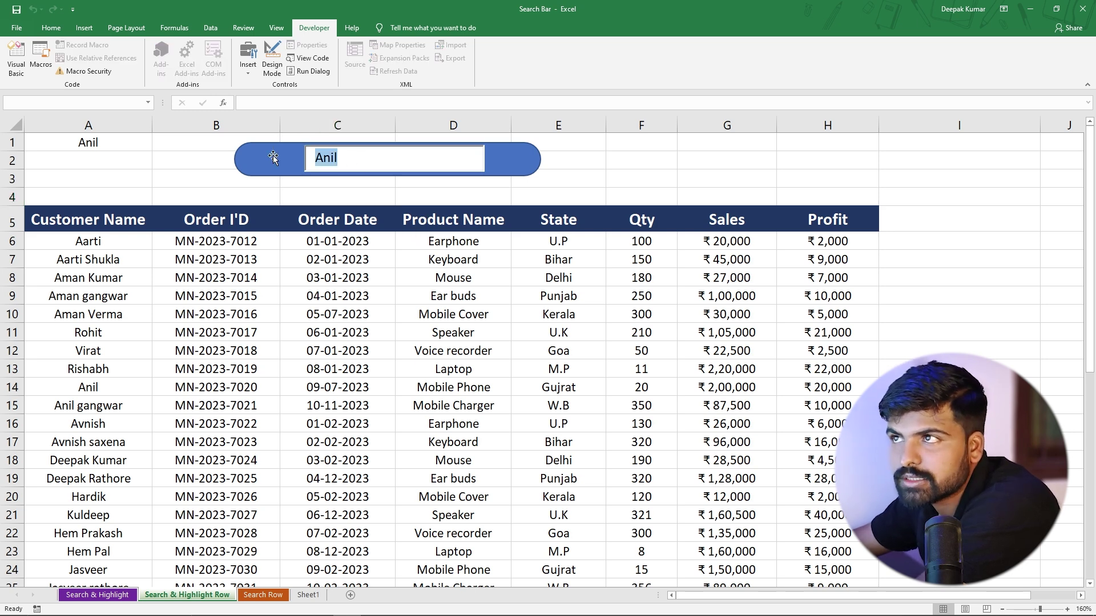
{"action": "key", "text": "BackSpace"}
{"action": "left_click", "coordinate": [260, 274]}
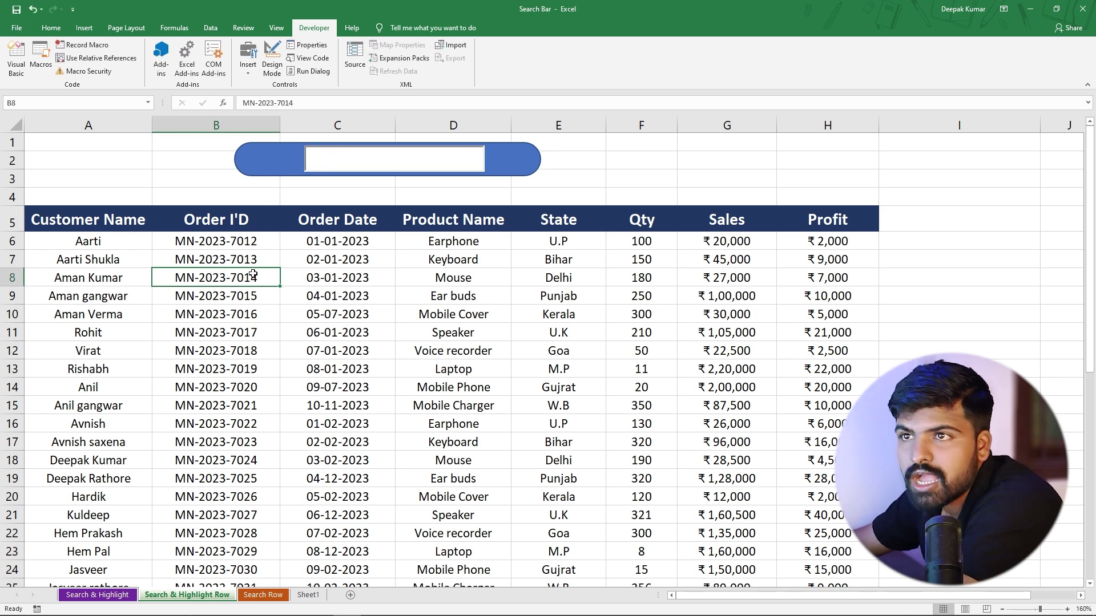
For the table data A6:H40, start a formula-based conditional formatting rule with the formula =$A6=$A$1.
{"action": "left_click_drag", "start_coordinate": [76, 241], "coordinate": [840, 562]}
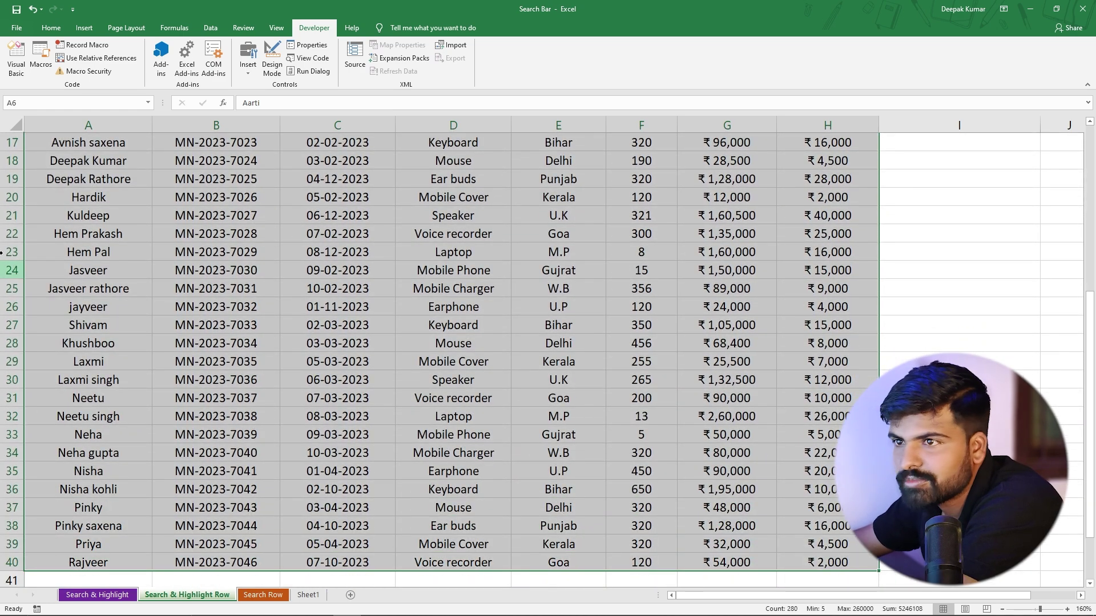
{"action": "scroll", "coordinate": [301, 315], "scroll_direction": "up", "scroll_amount": 6}
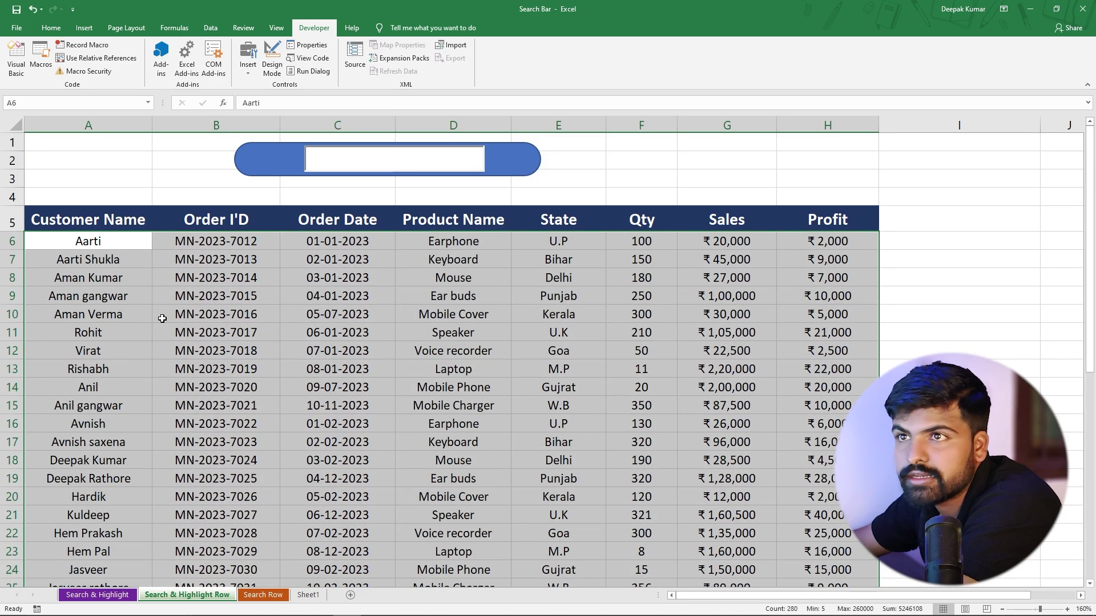
{"action": "left_click", "coordinate": [51, 27]}
{"action": "left_click", "coordinate": [487, 70]}
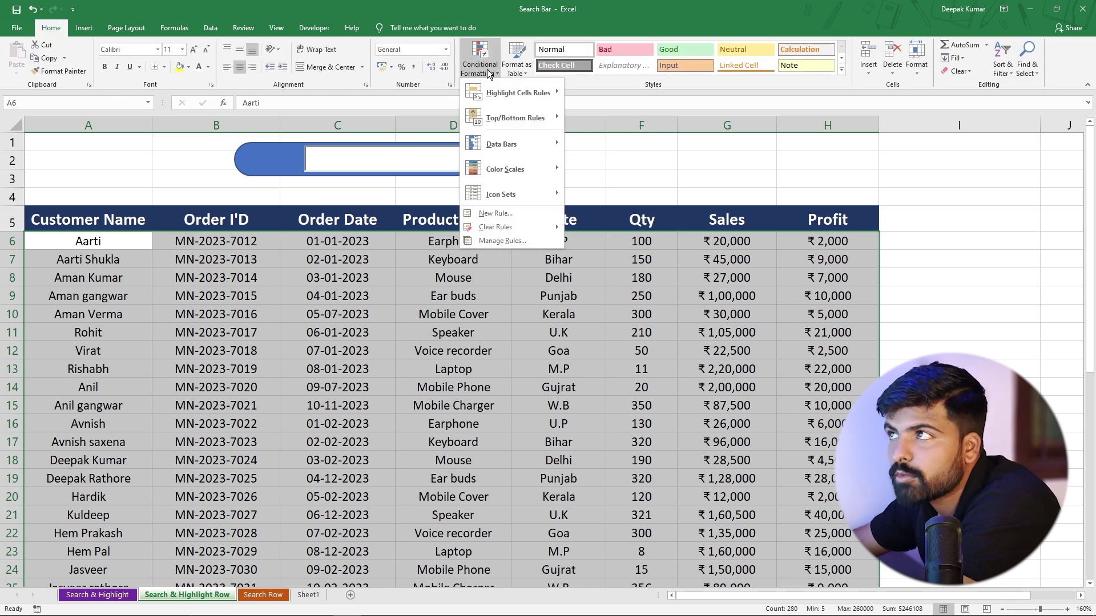
{"action": "left_click", "coordinate": [493, 214]}
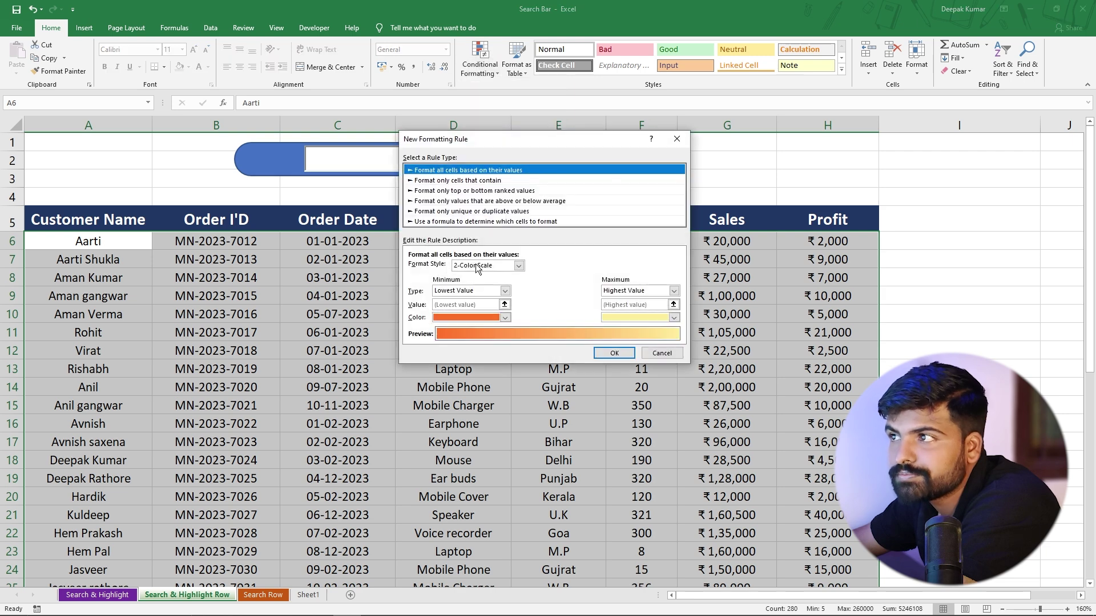
{"action": "left_click", "coordinate": [451, 222]}
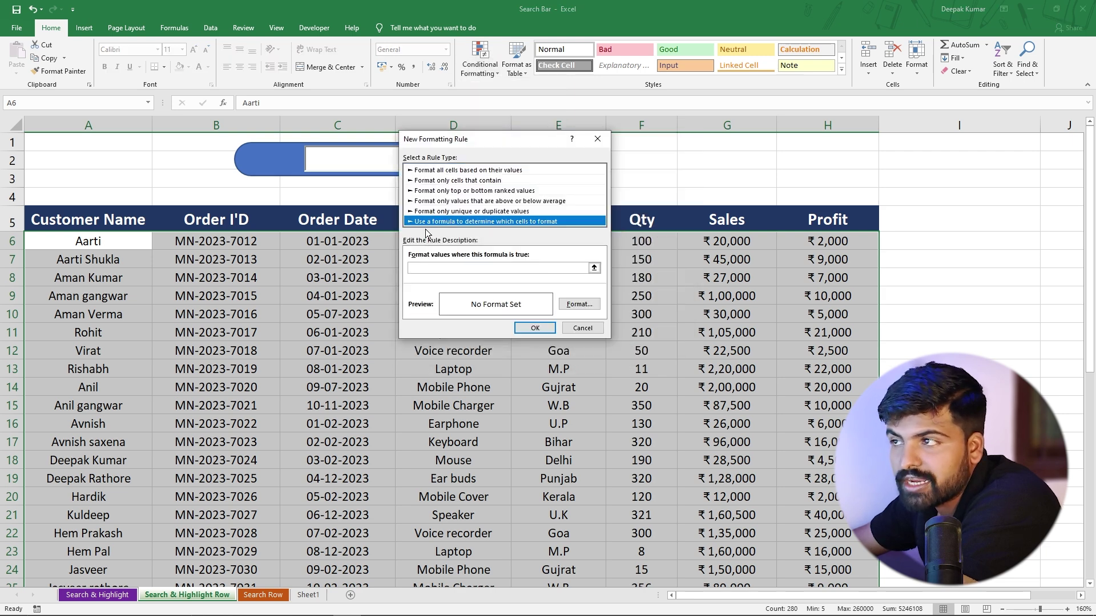
{"action": "left_click", "coordinate": [419, 268]}
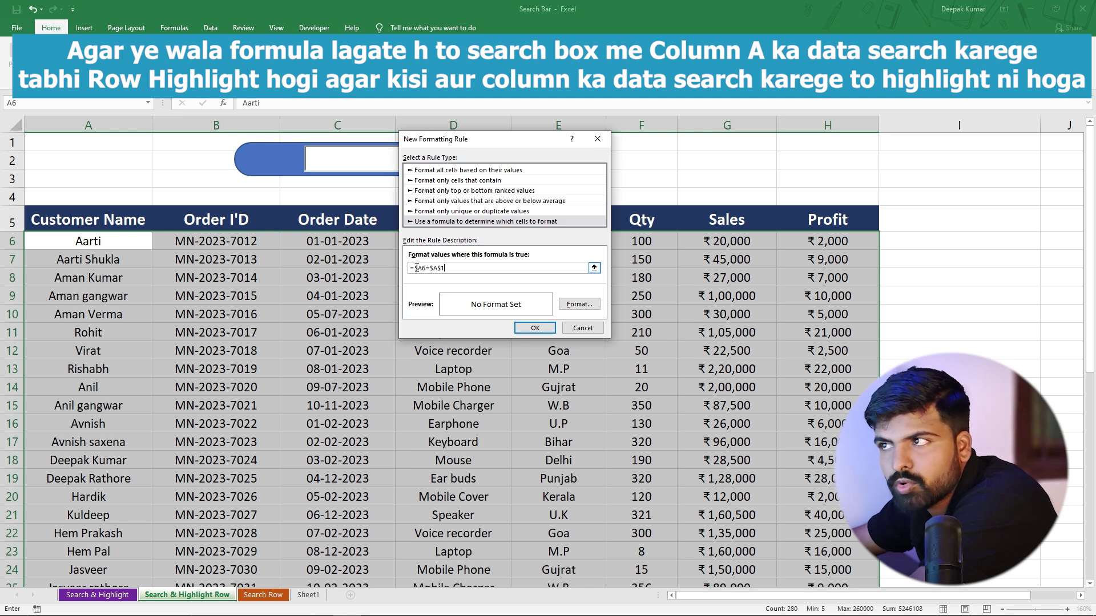
Give the formatting rule a light orange fill and apply it to the table data.
{"action": "left_click", "coordinate": [576, 307]}
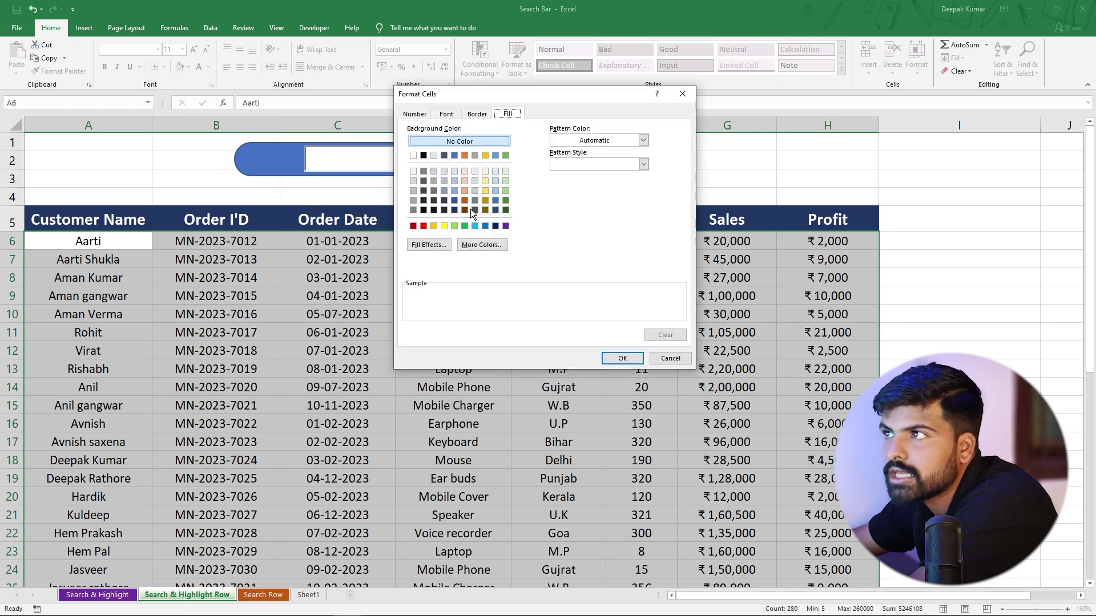
{"action": "left_click", "coordinate": [465, 190]}
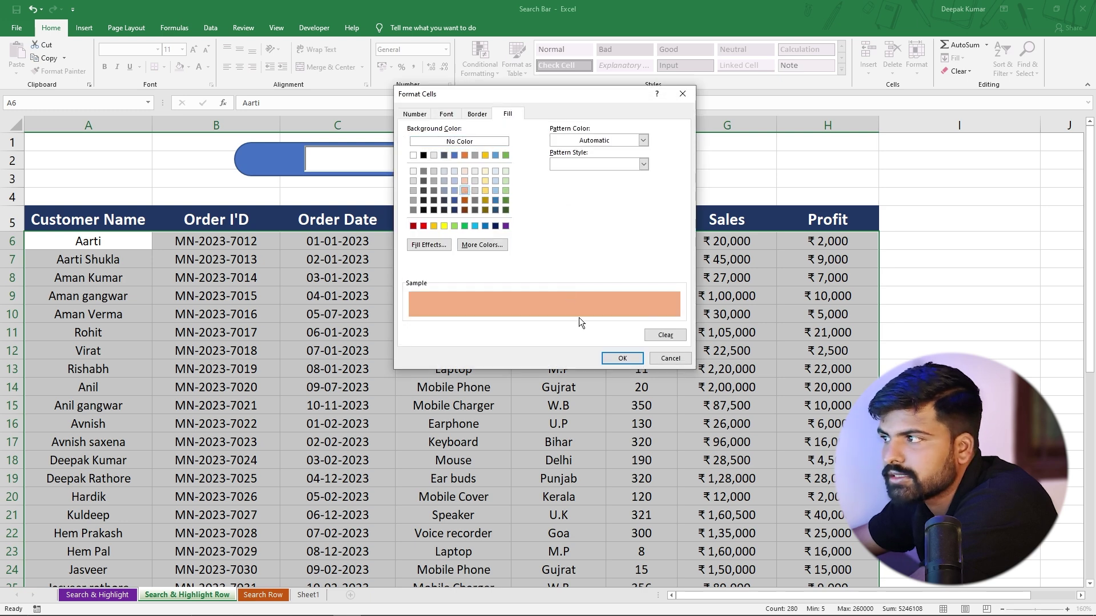
{"action": "left_click", "coordinate": [622, 358]}
{"action": "left_click", "coordinate": [534, 327]}
{"action": "left_click", "coordinate": [409, 372]}
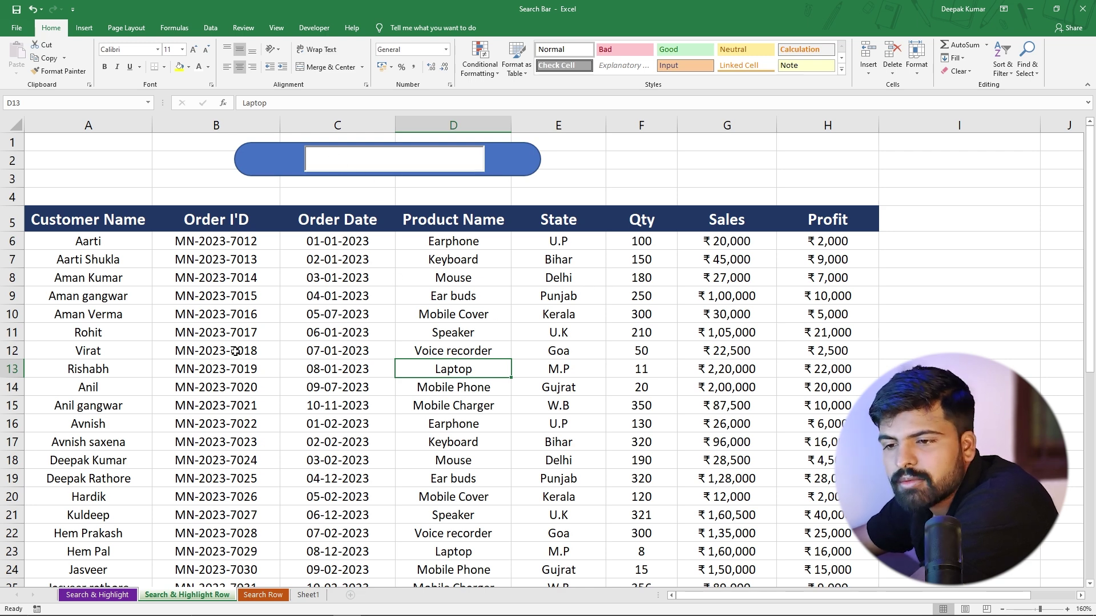
Search for a customer's first name, check the table rows, and extend the search text to the customer's full name.
{"action": "left_click", "coordinate": [352, 159]}
{"action": "type", "text": "Aman"}
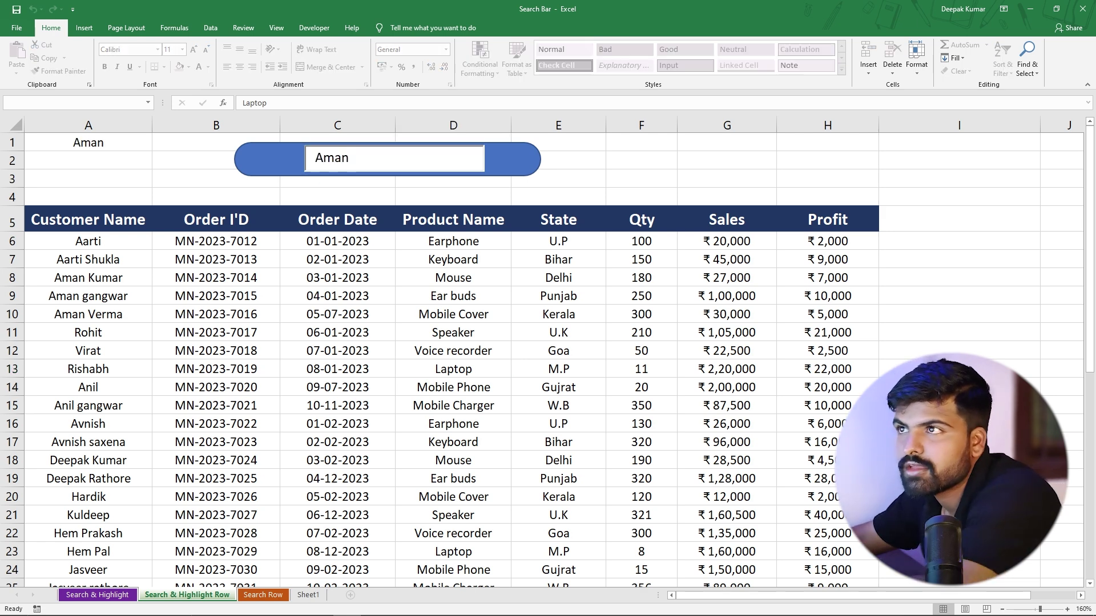
{"action": "left_click", "coordinate": [329, 196]}
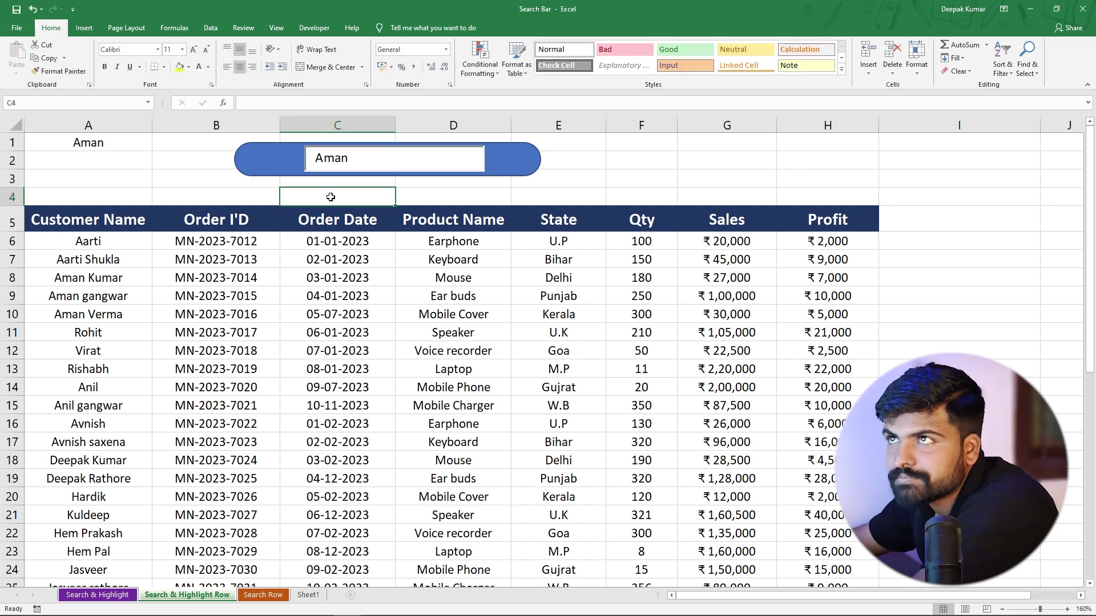
{"action": "scroll", "coordinate": [361, 222], "scroll_direction": "down", "scroll_amount": 10}
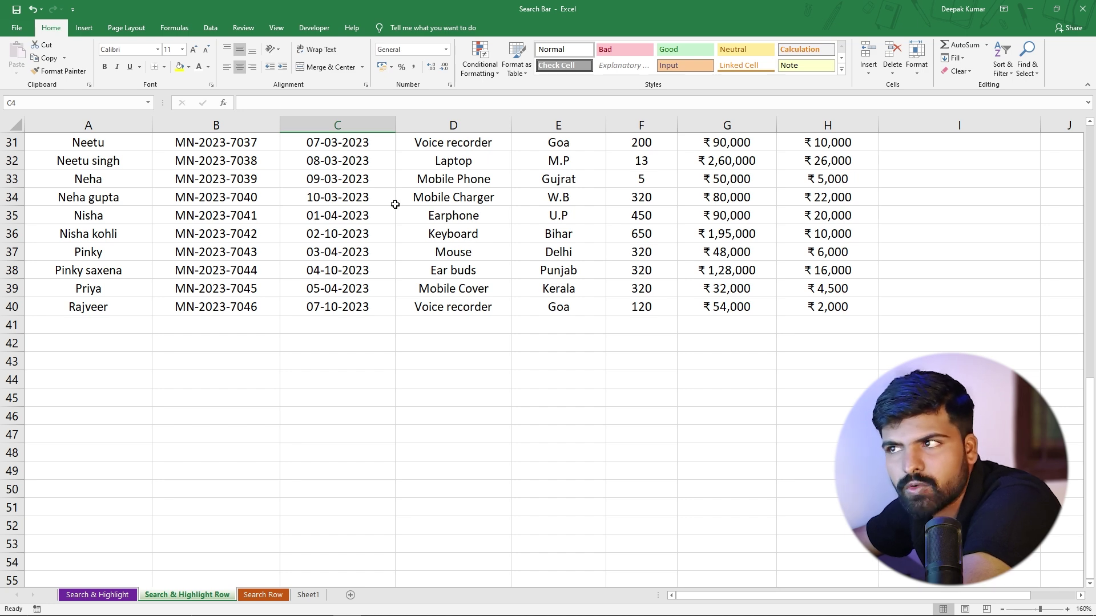
{"action": "scroll", "coordinate": [395, 204], "scroll_direction": "up", "scroll_amount": 10}
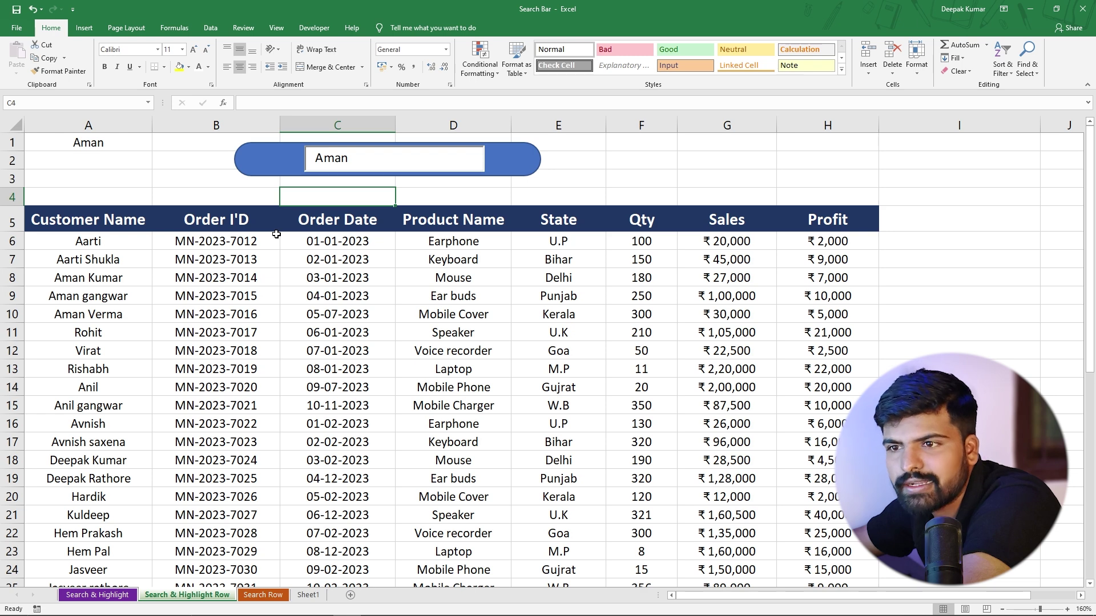
{"action": "left_click", "coordinate": [363, 155]}
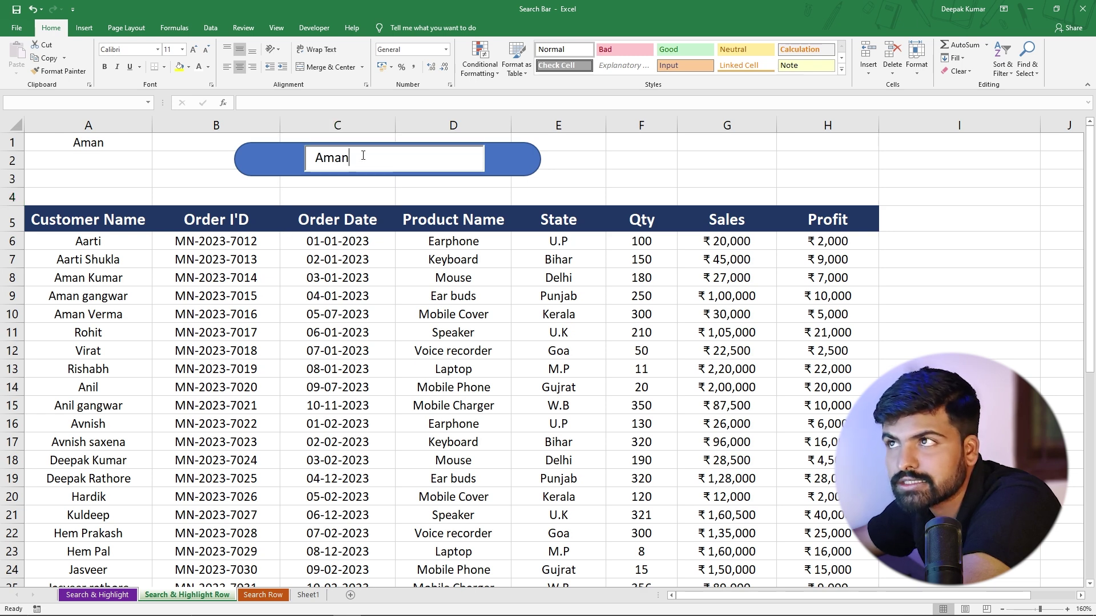
{"action": "type", "text": "gangwar"}
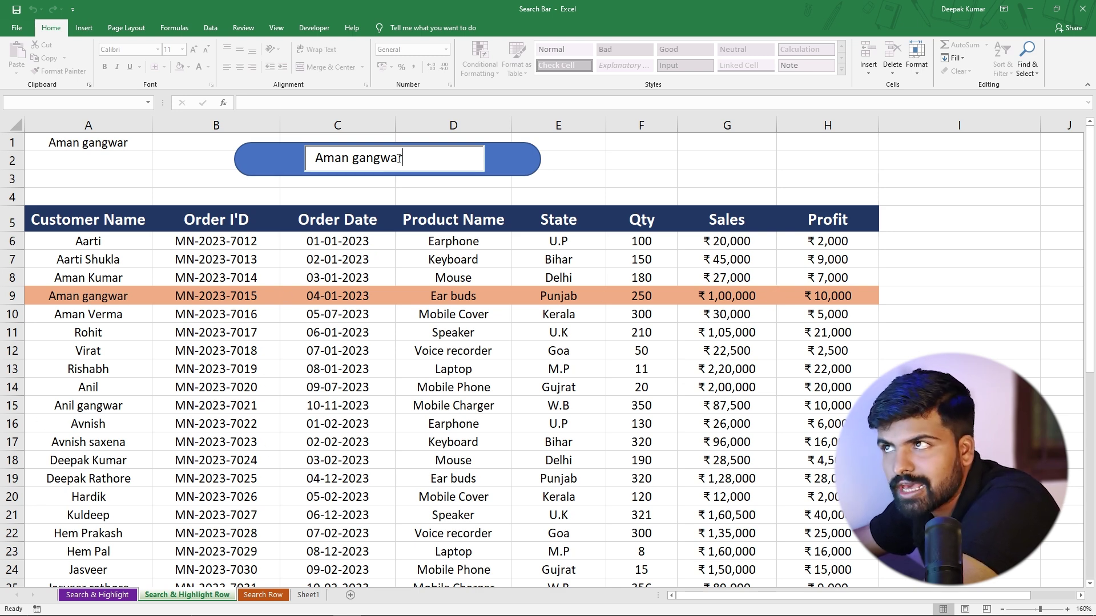
Replace the search text with another customer's first name from further down the table and check the row highlighting.
{"action": "left_click_drag", "start_coordinate": [404, 158], "coordinate": [311, 157]}
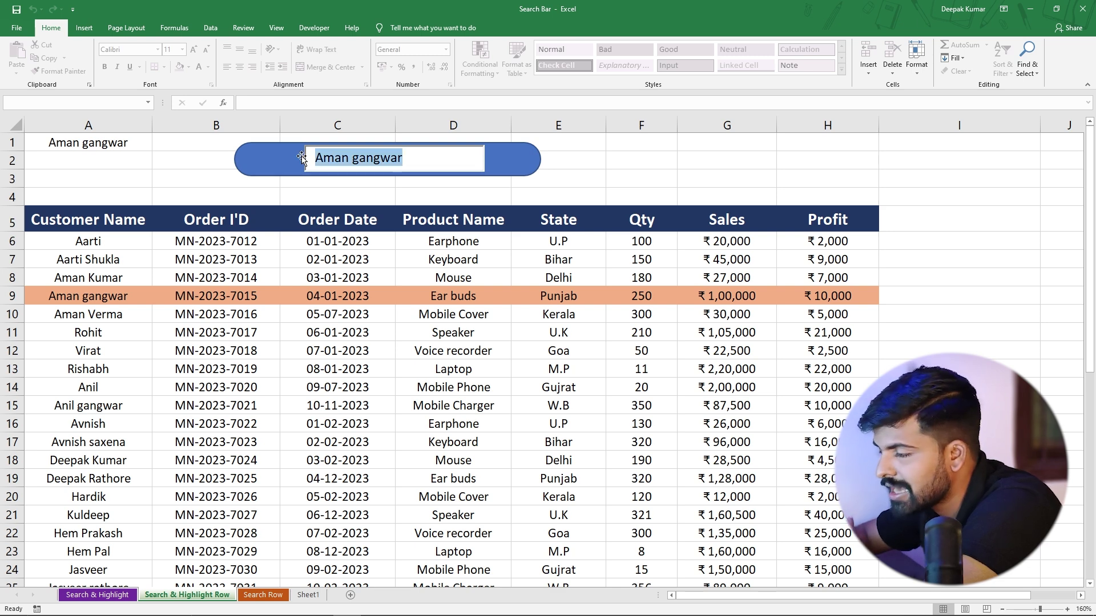
{"action": "key", "text": "BackSpace"}
{"action": "scroll", "coordinate": [135, 424], "scroll_direction": "down", "scroll_amount": 3}
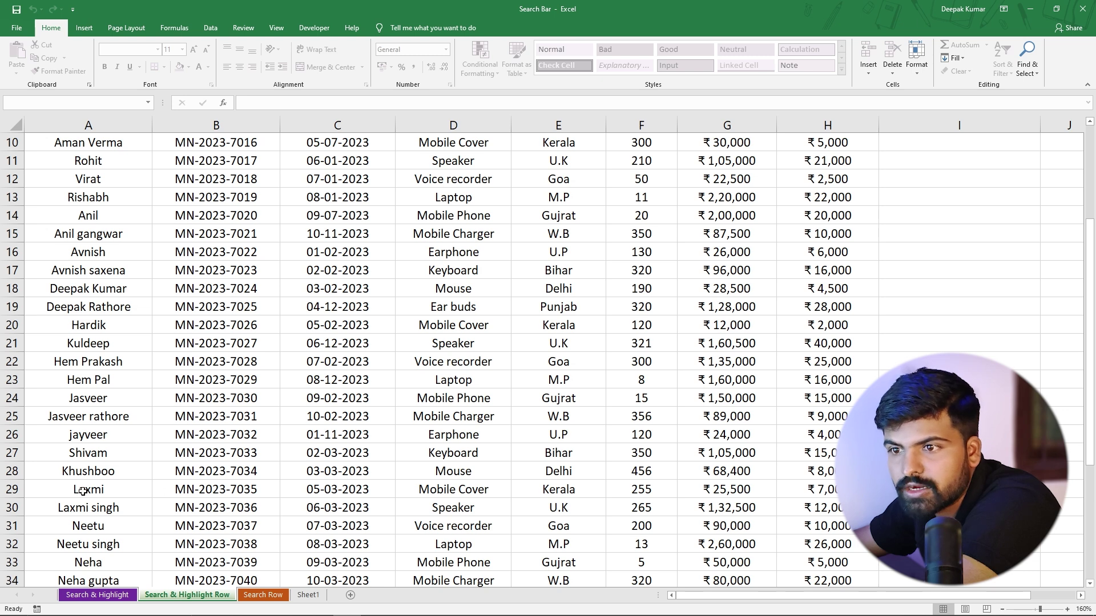
{"action": "scroll", "coordinate": [336, 358], "scroll_direction": "up", "scroll_amount": 3}
{"action": "left_click", "coordinate": [353, 158]}
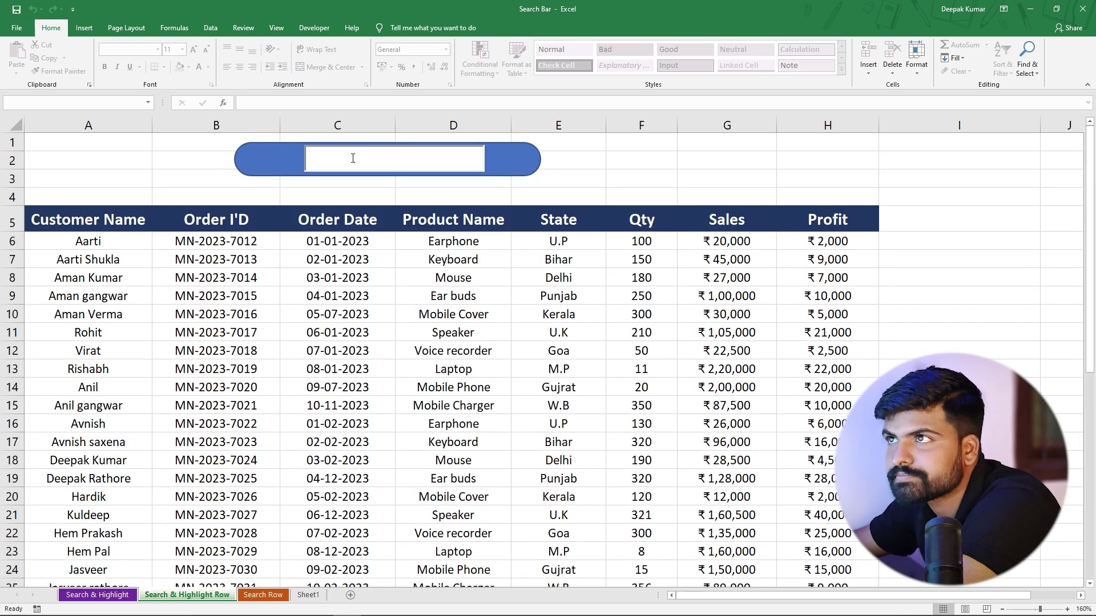
{"action": "type", "text": "Lax"}
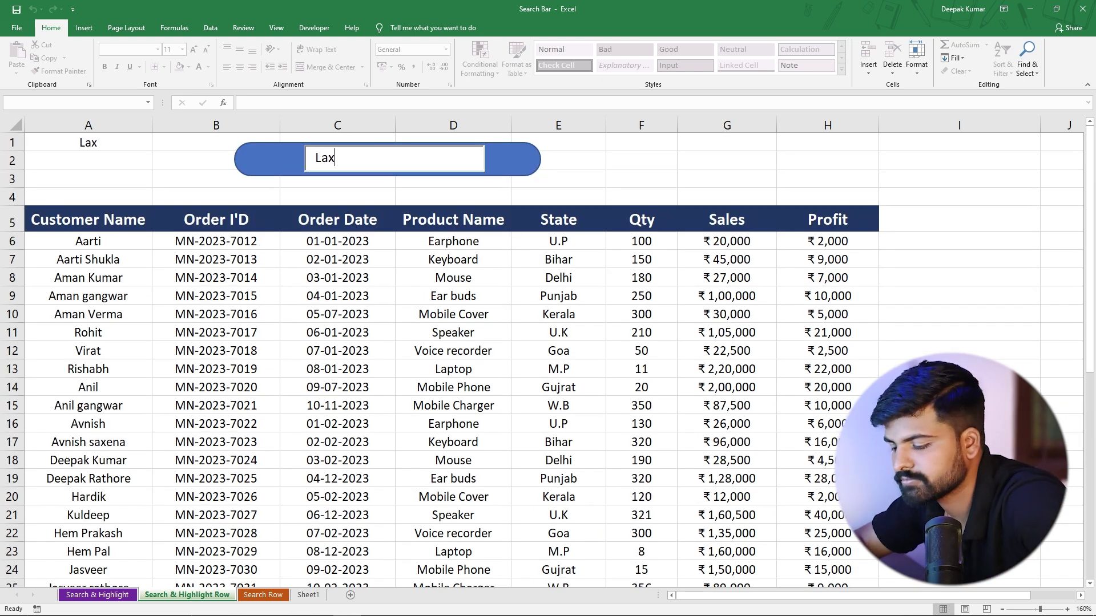
{"action": "type", "text": "mi"}
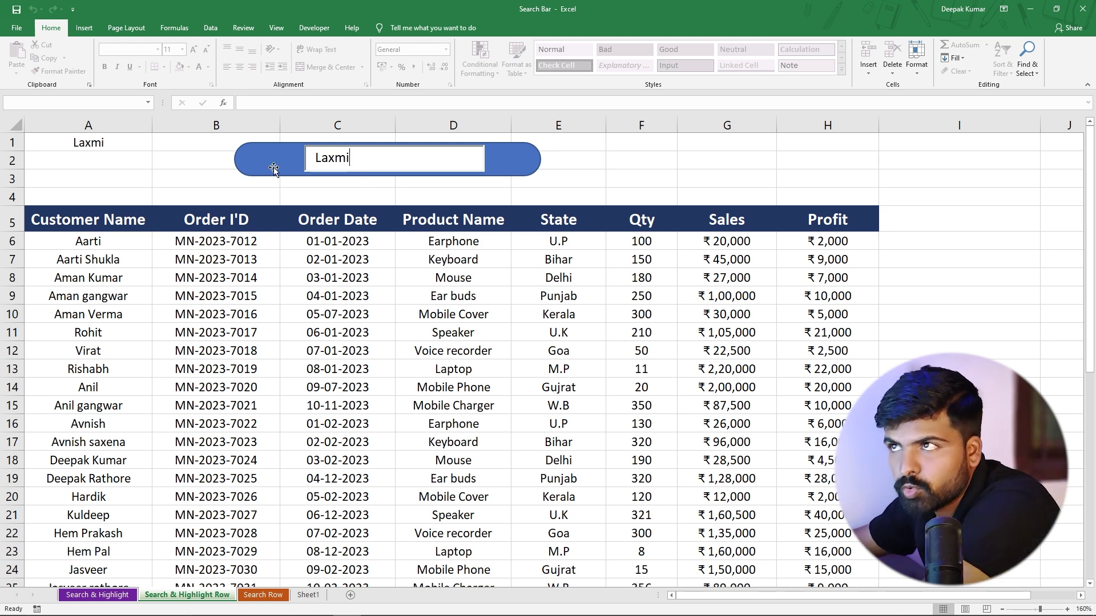
{"action": "scroll", "coordinate": [251, 345], "scroll_direction": "down", "scroll_amount": 3}
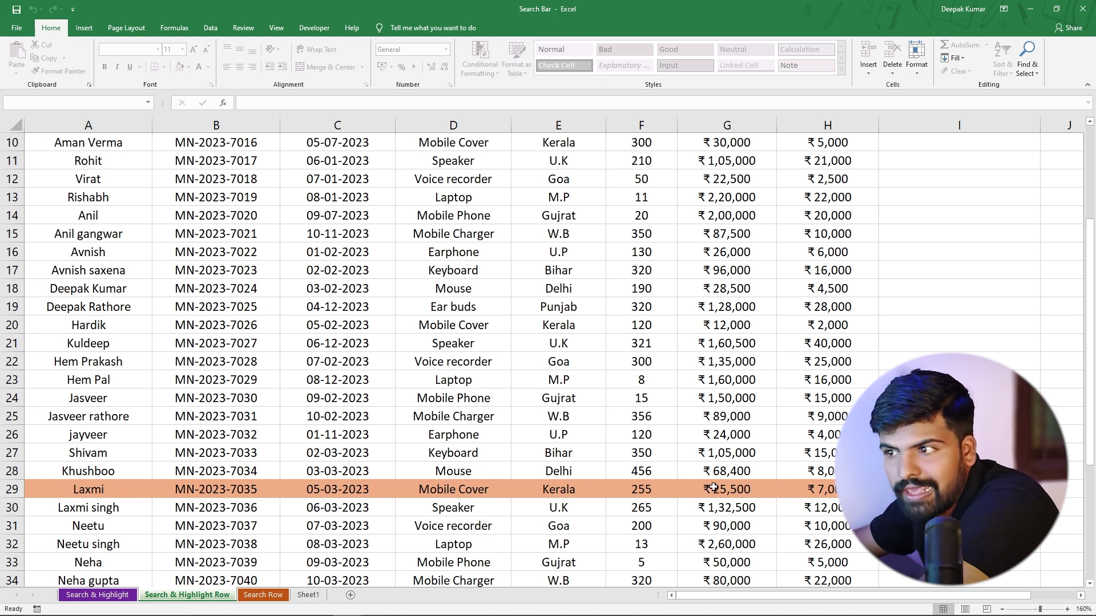
{"action": "scroll", "coordinate": [374, 443], "scroll_direction": "up", "scroll_amount": 3}
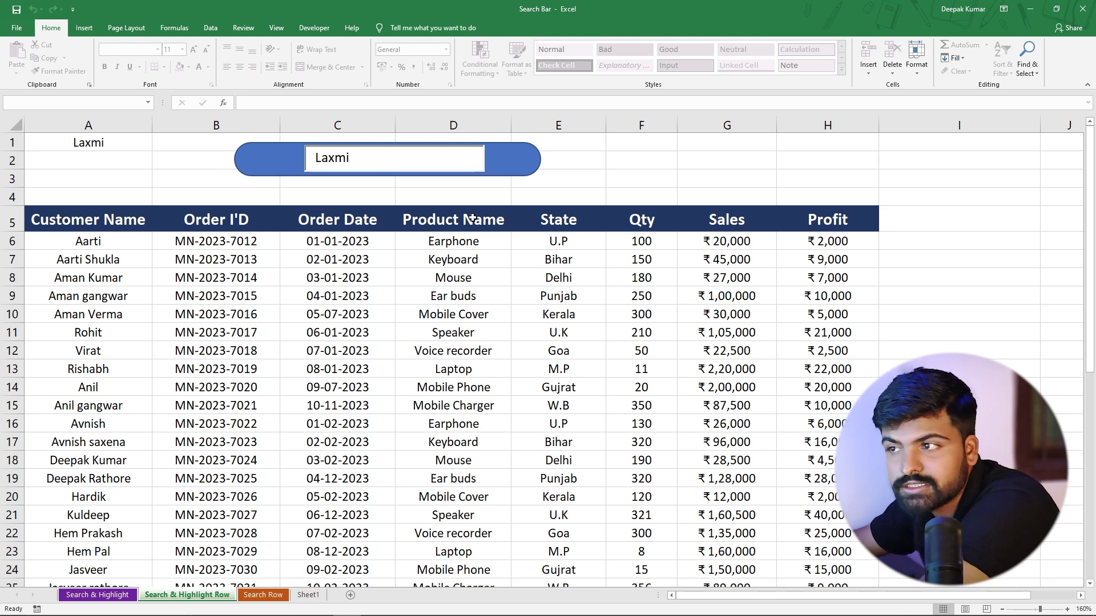
Turn on Design Mode and set the search text box's TextAlign property to 2 - fmTextAlignCenter.
{"action": "left_click", "coordinate": [416, 292]}
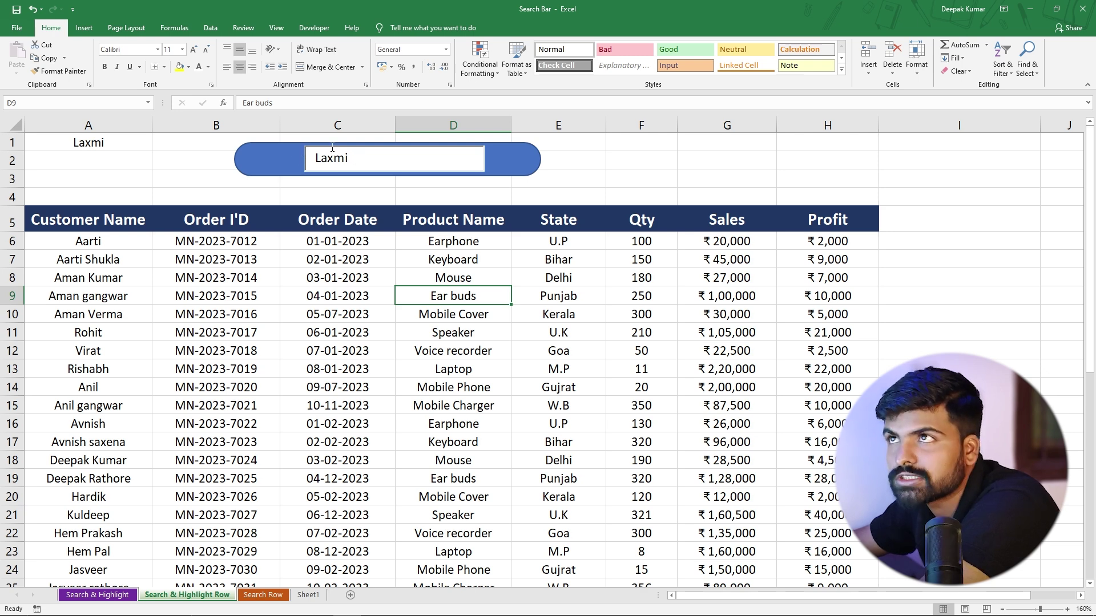
{"action": "left_click", "coordinate": [311, 29]}
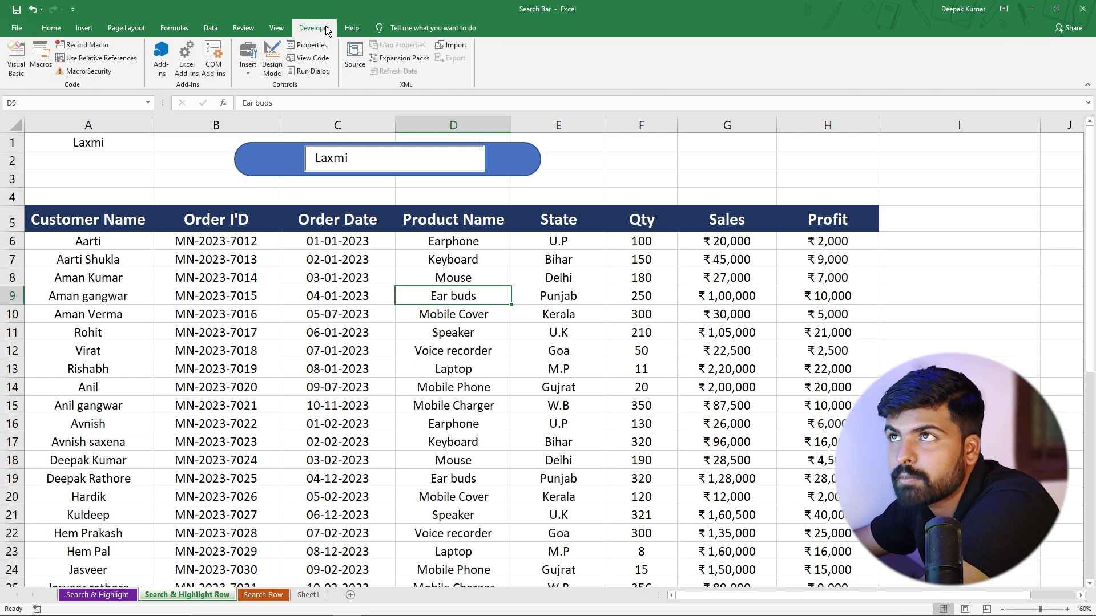
{"action": "left_click", "coordinate": [272, 57]}
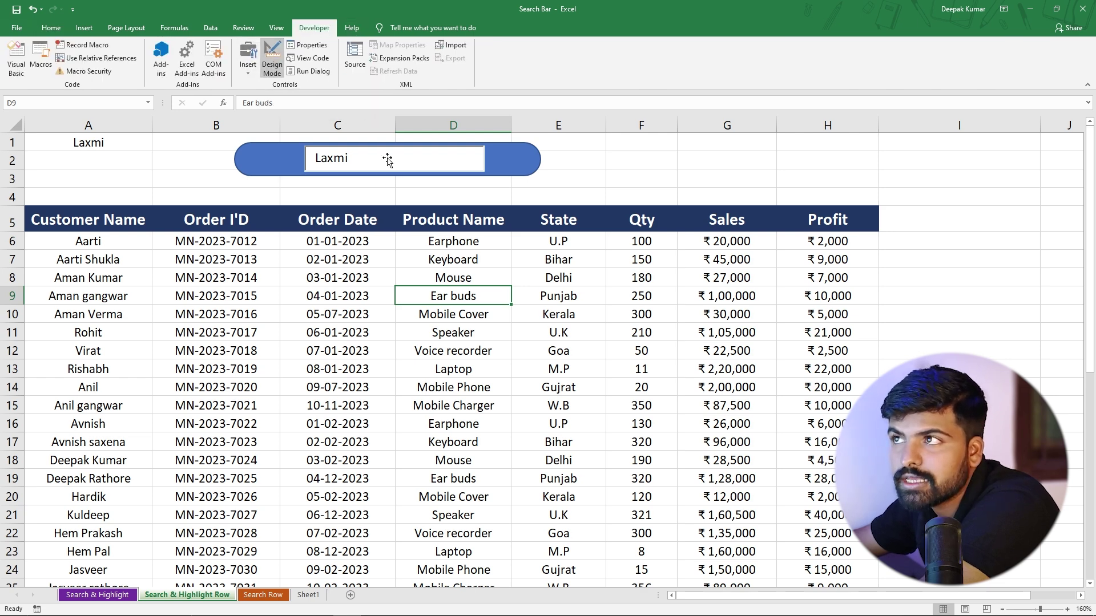
{"action": "left_click", "coordinate": [363, 171]}
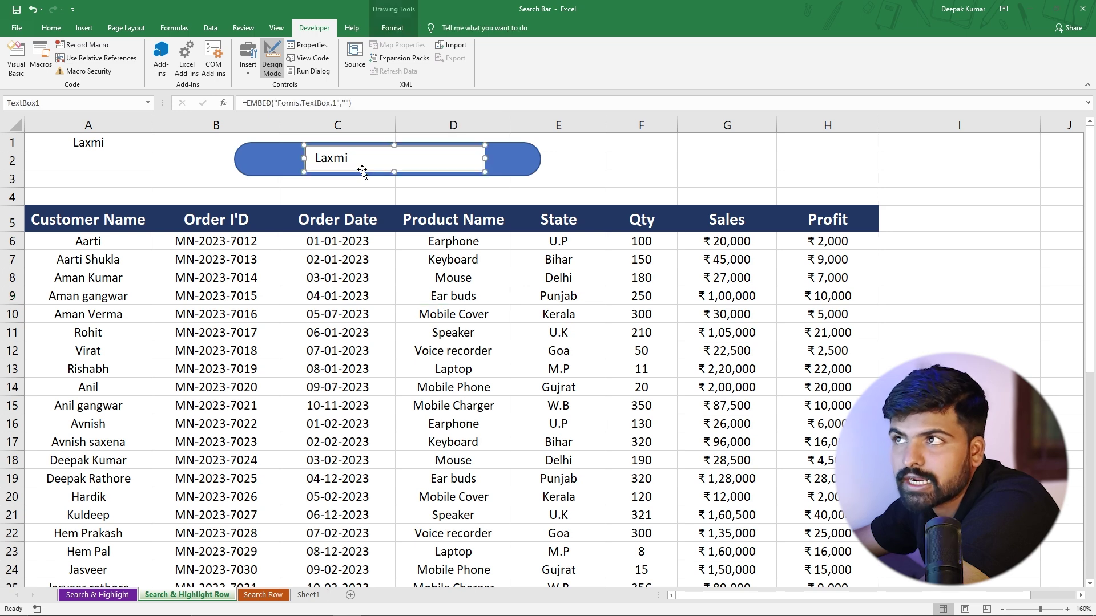
{"action": "right_click", "coordinate": [362, 169]}
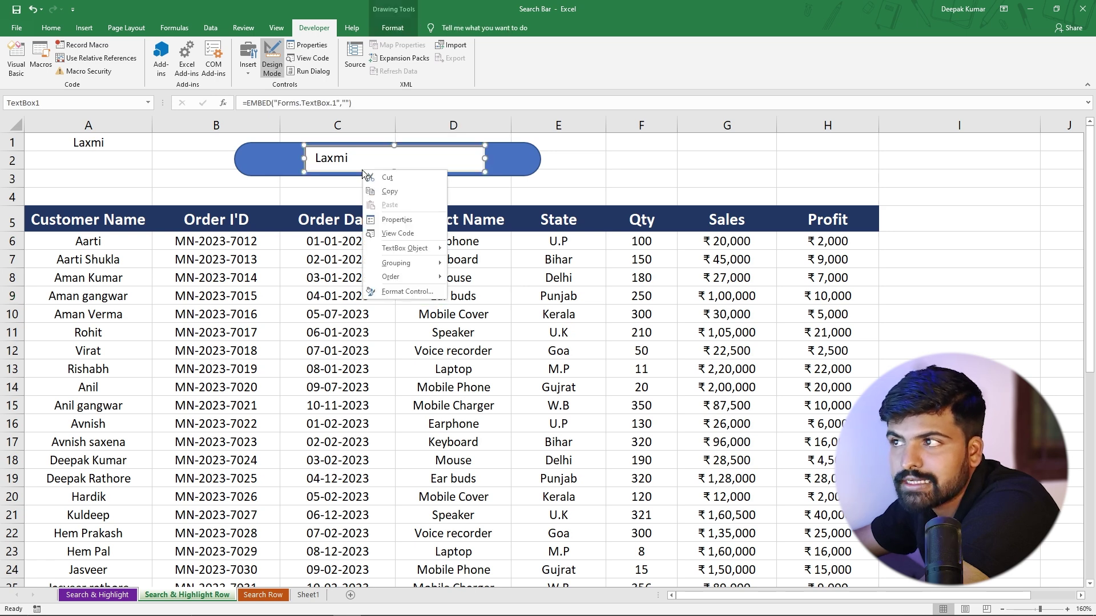
{"action": "left_click", "coordinate": [402, 222]}
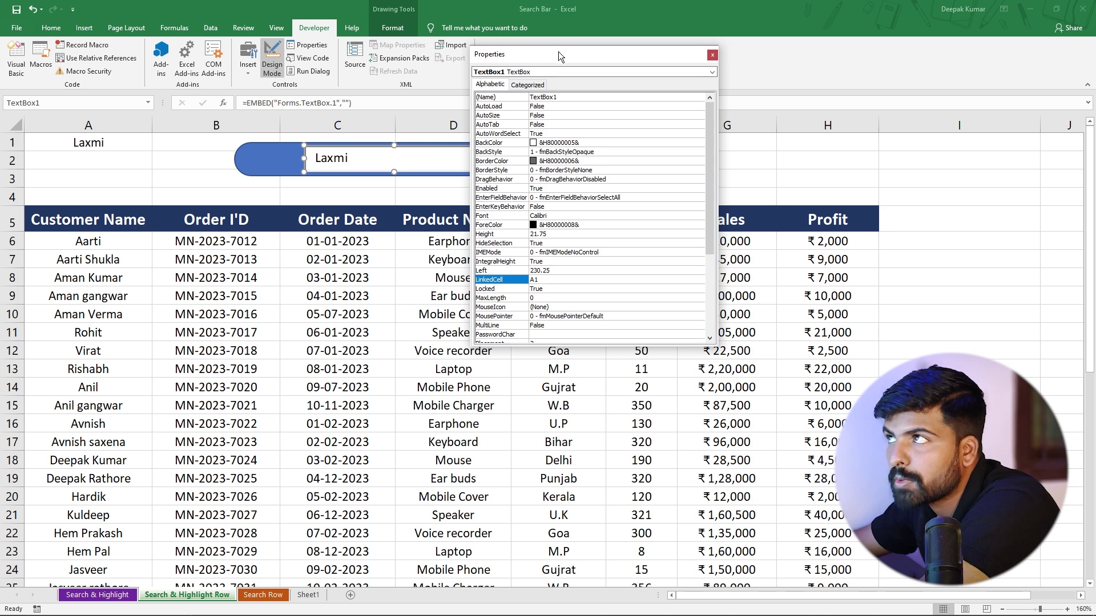
{"action": "left_click_drag", "start_coordinate": [558, 51], "coordinate": [583, 127]}
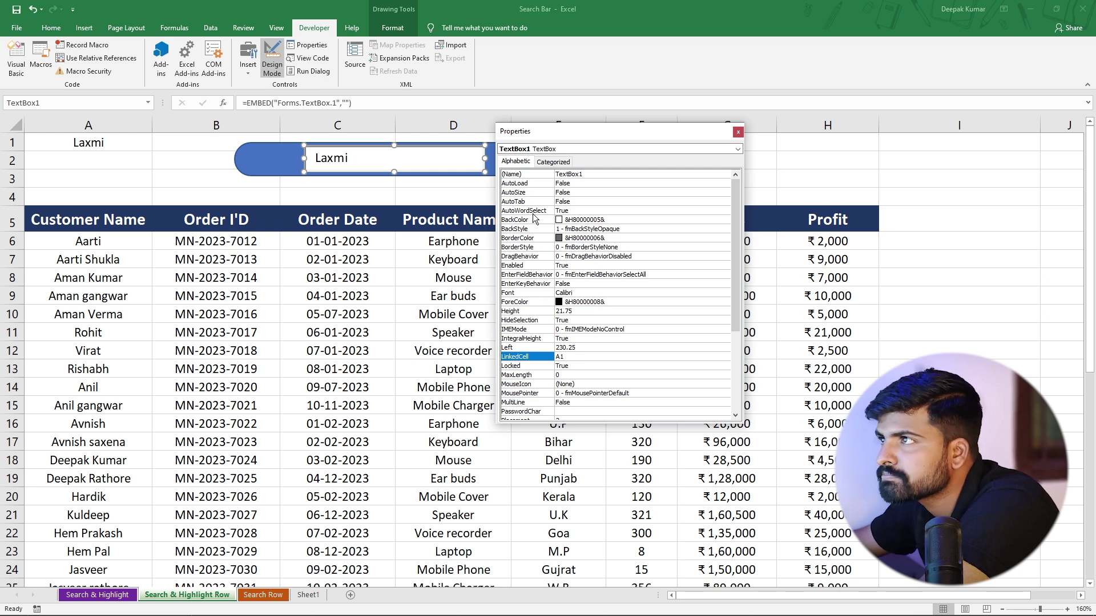
{"action": "scroll", "coordinate": [536, 268], "scroll_direction": "down", "scroll_amount": 4}
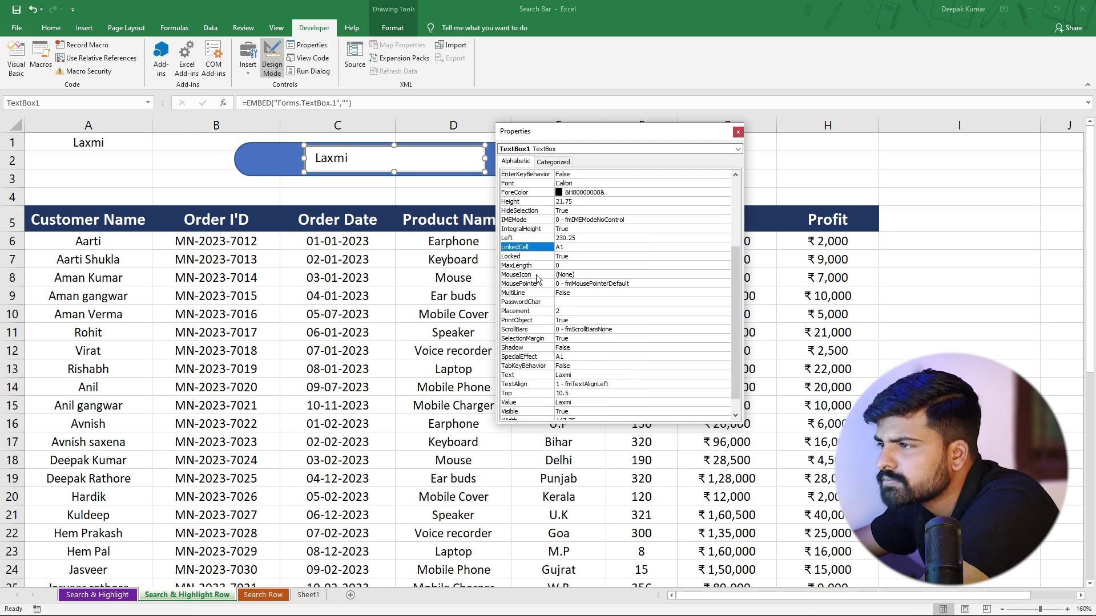
{"action": "left_click", "coordinate": [607, 384]}
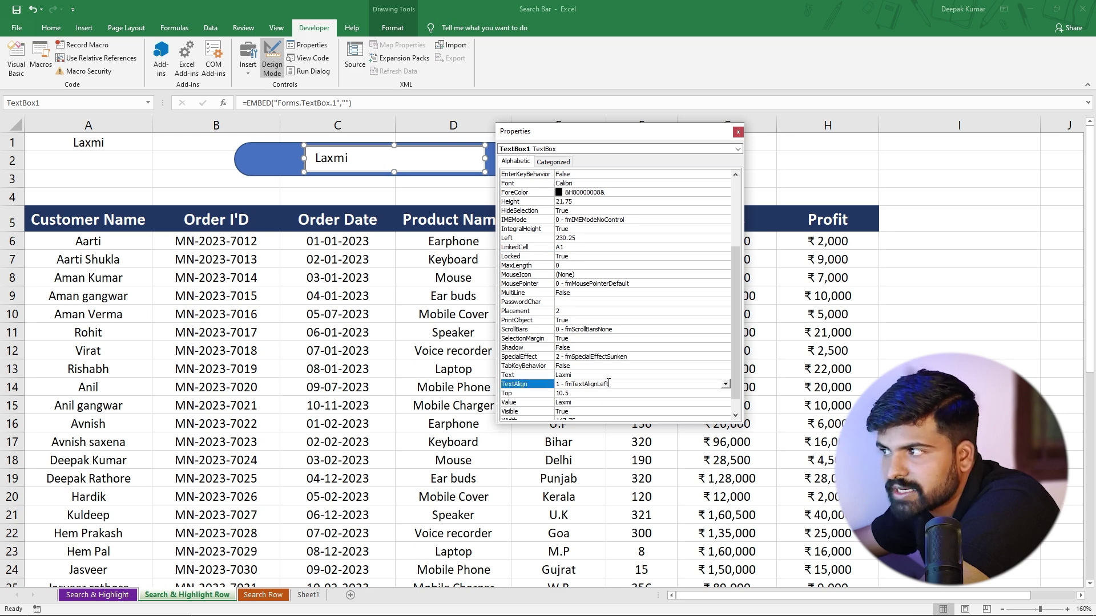
{"action": "left_click", "coordinate": [726, 384]}
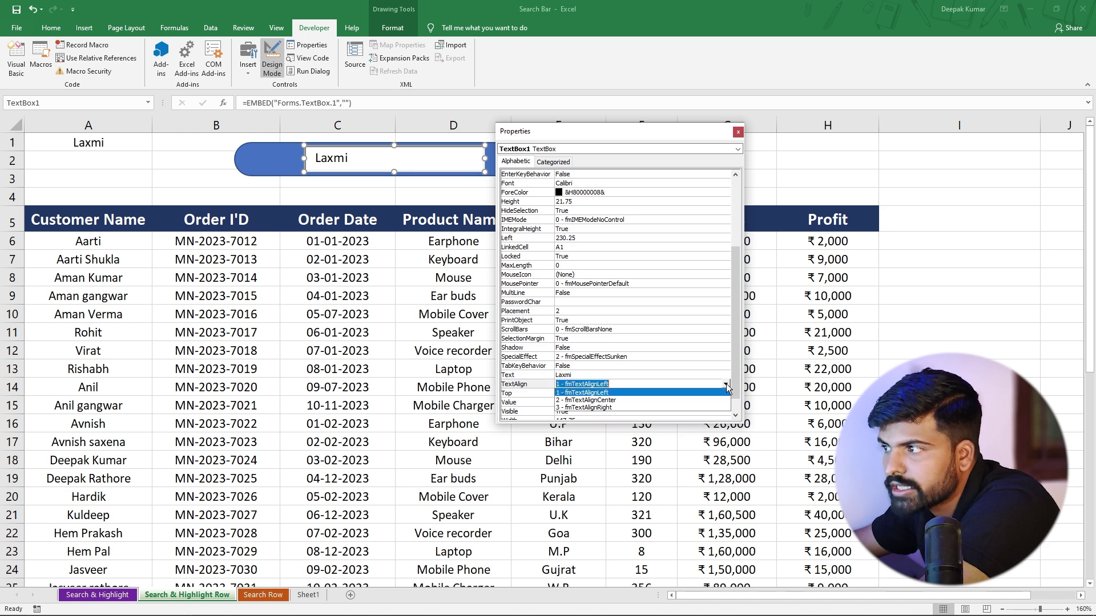
{"action": "left_click", "coordinate": [608, 400]}
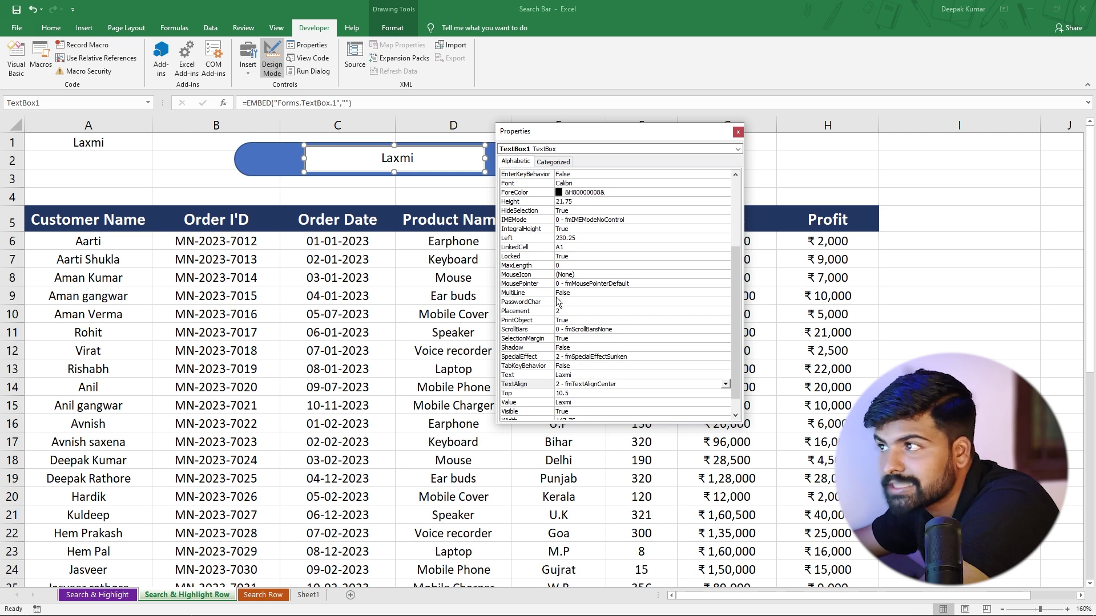
Set the search text box's font to Franklin Gothic, Condensed style, size 20.
{"action": "mouse_move", "coordinate": [733, 357]}
{"action": "left_mouse_down"}
{"action": "mouse_move", "coordinate": [739, 389]}
{"action": "mouse_move", "coordinate": [748, 368]}
{"action": "left_mouse_up"}
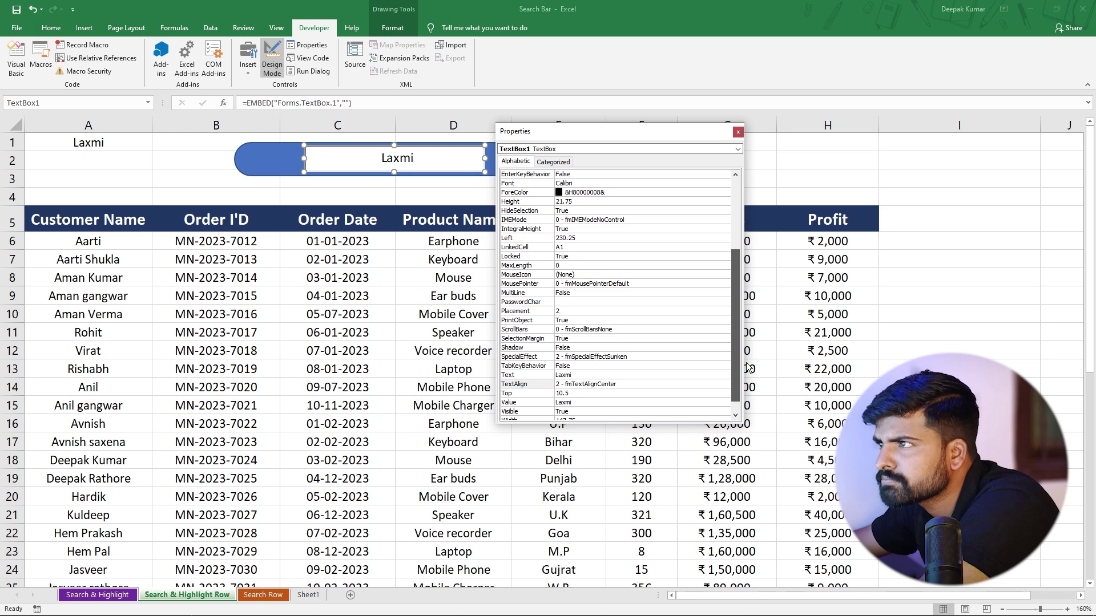
{"action": "left_click_drag", "start_coordinate": [747, 364], "coordinate": [747, 321]}
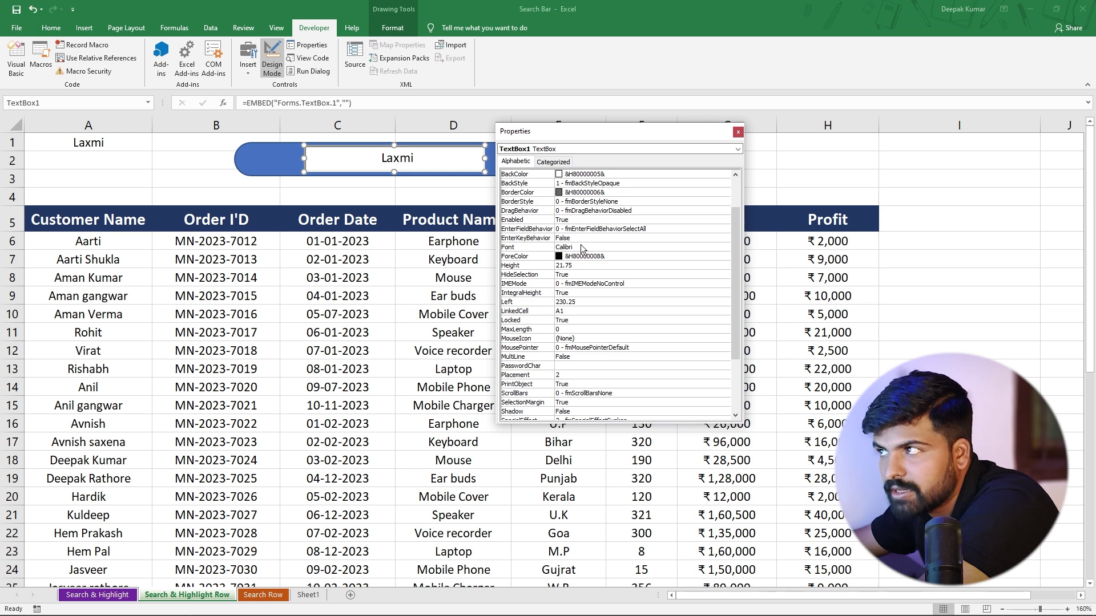
{"action": "left_click", "coordinate": [605, 246]}
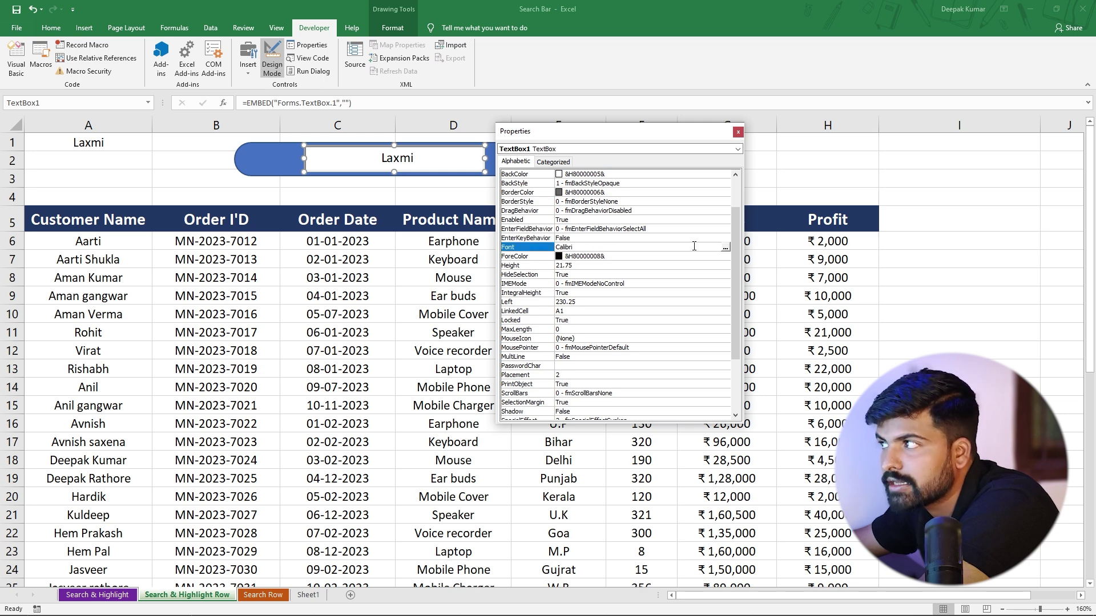
{"action": "left_click", "coordinate": [725, 248]}
{"action": "left_click_drag", "start_coordinate": [177, 62], "coordinate": [578, 253]}
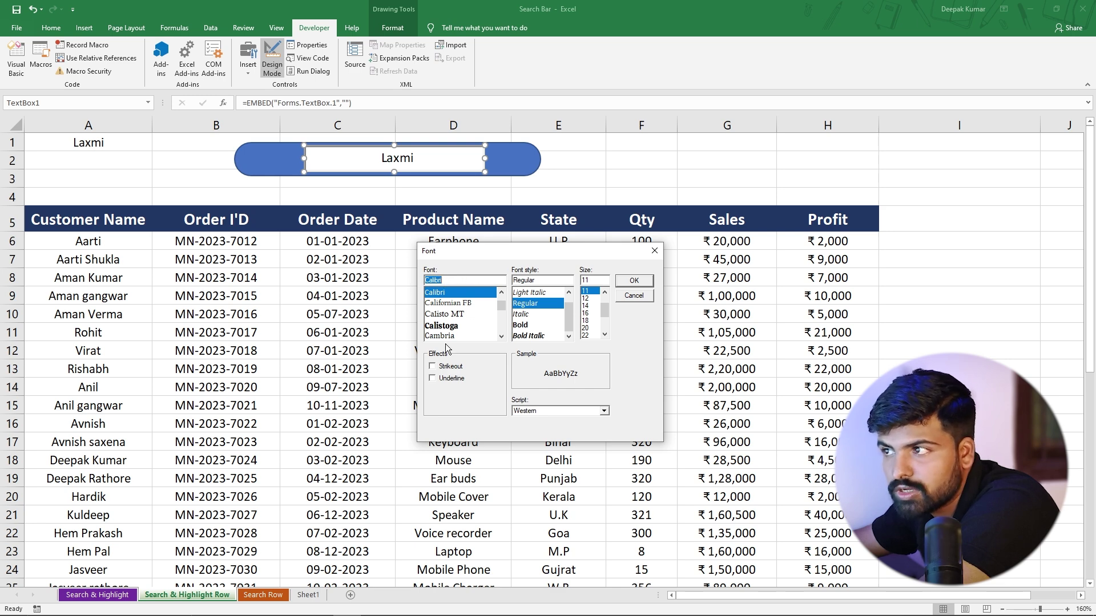
{"action": "mouse_move", "coordinate": [502, 307]}
{"action": "left_mouse_down"}
{"action": "mouse_move", "coordinate": [505, 323]}
{"action": "mouse_move", "coordinate": [505, 296]}
{"action": "left_mouse_up"}
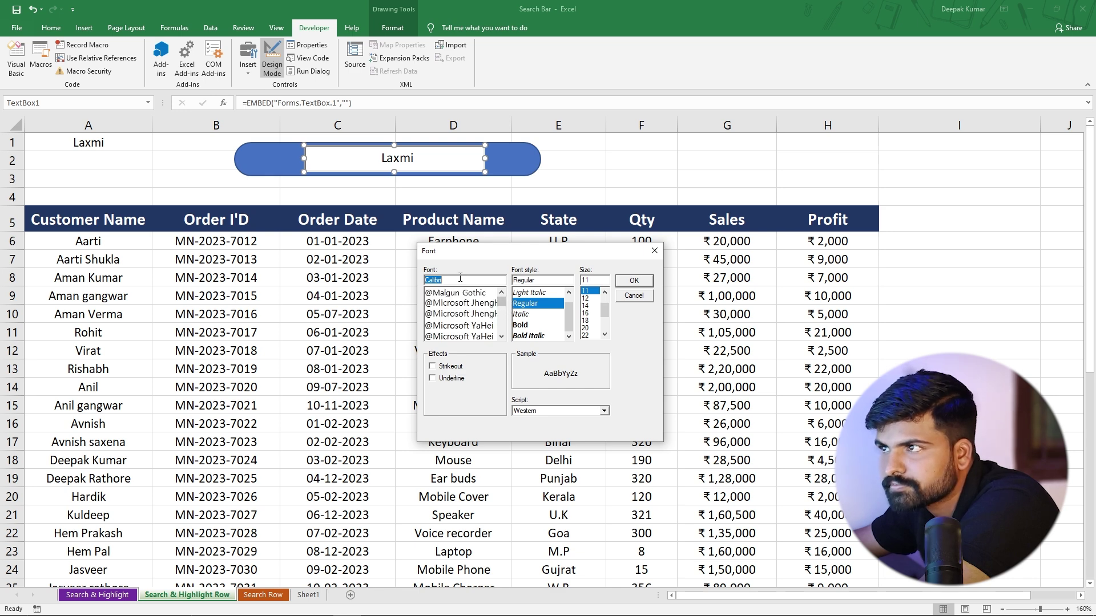
{"action": "left_click_drag", "start_coordinate": [500, 302], "coordinate": [501, 314]}
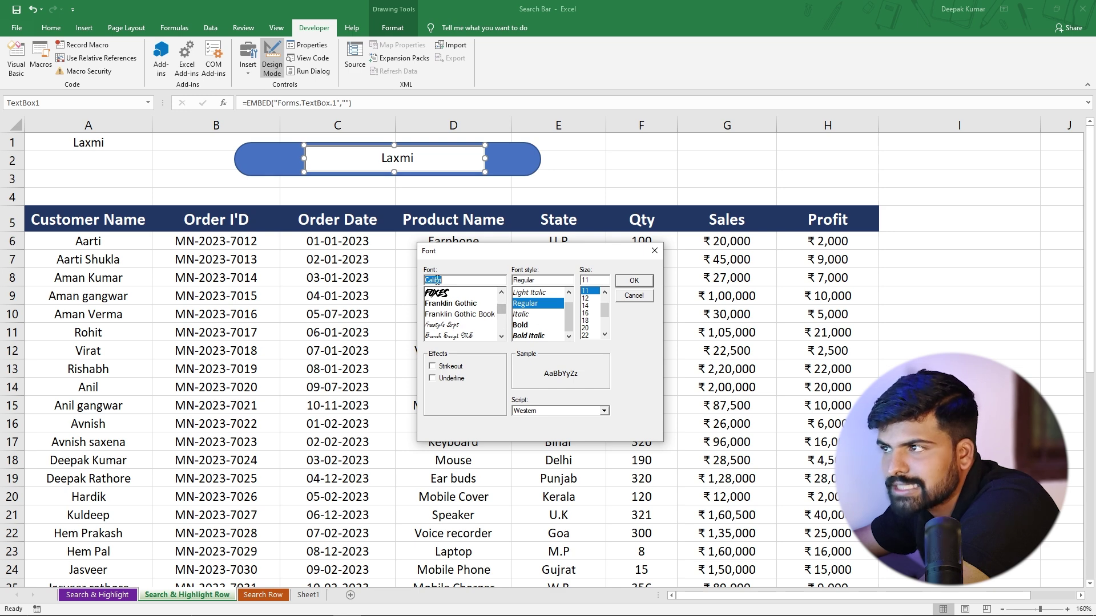
{"action": "left_click", "coordinate": [457, 304]}
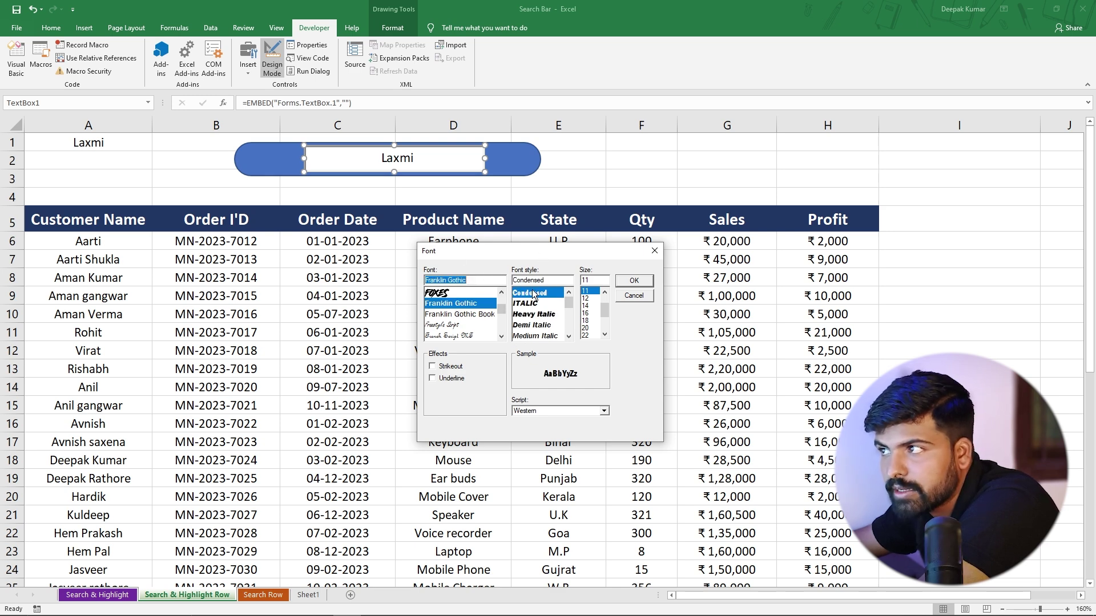
{"action": "mouse_move", "coordinate": [571, 304]}
{"action": "left_mouse_down"}
{"action": "mouse_move", "coordinate": [572, 326]}
{"action": "mouse_move", "coordinate": [571, 286]}
{"action": "left_mouse_up"}
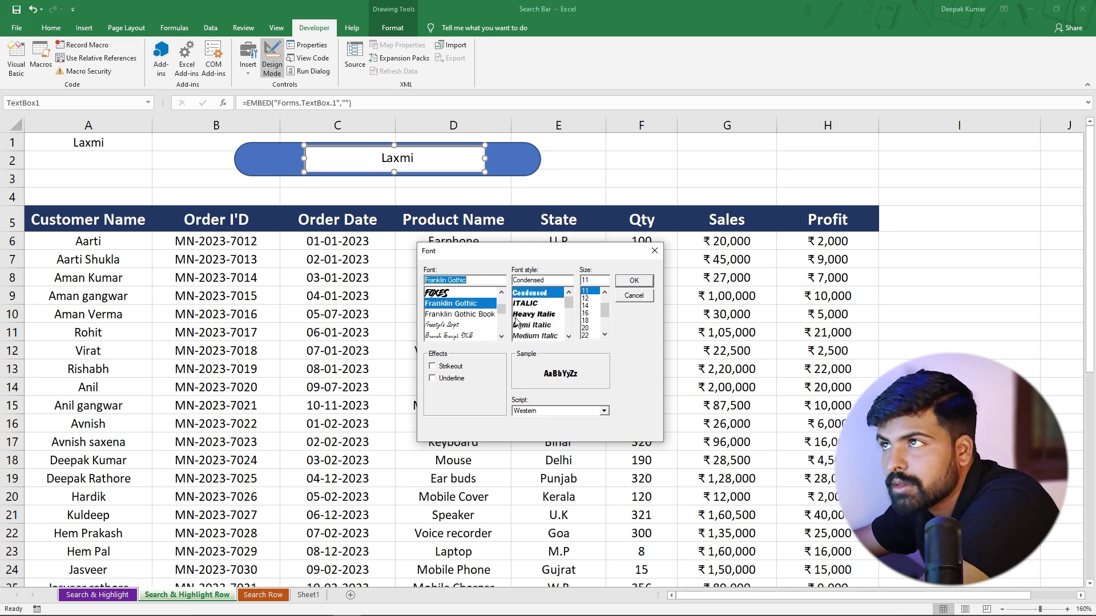
{"action": "left_click", "coordinate": [585, 328]}
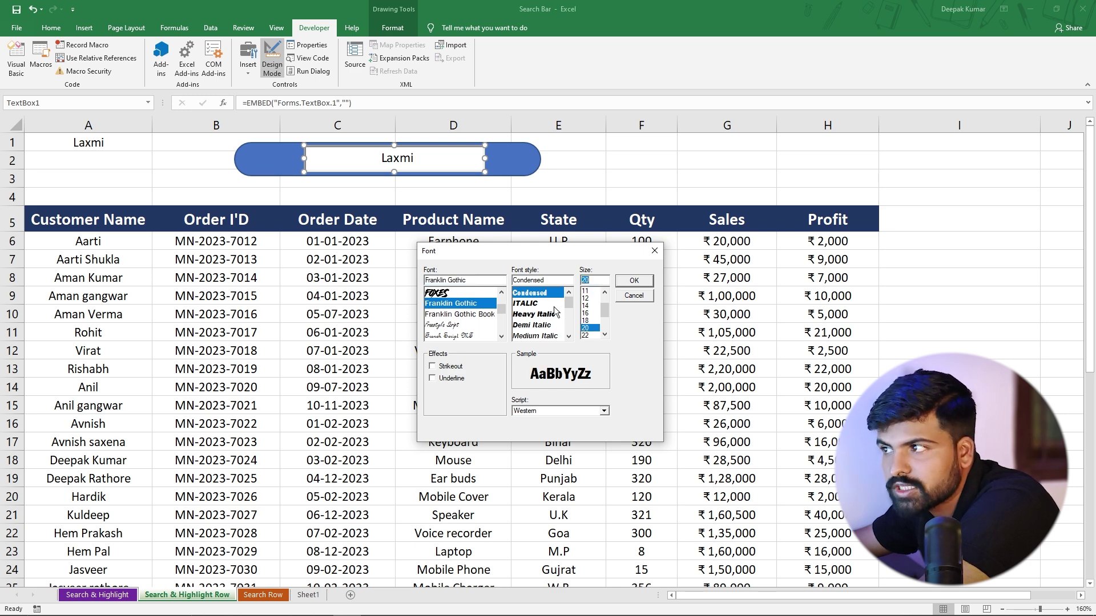
{"action": "left_click", "coordinate": [632, 281]}
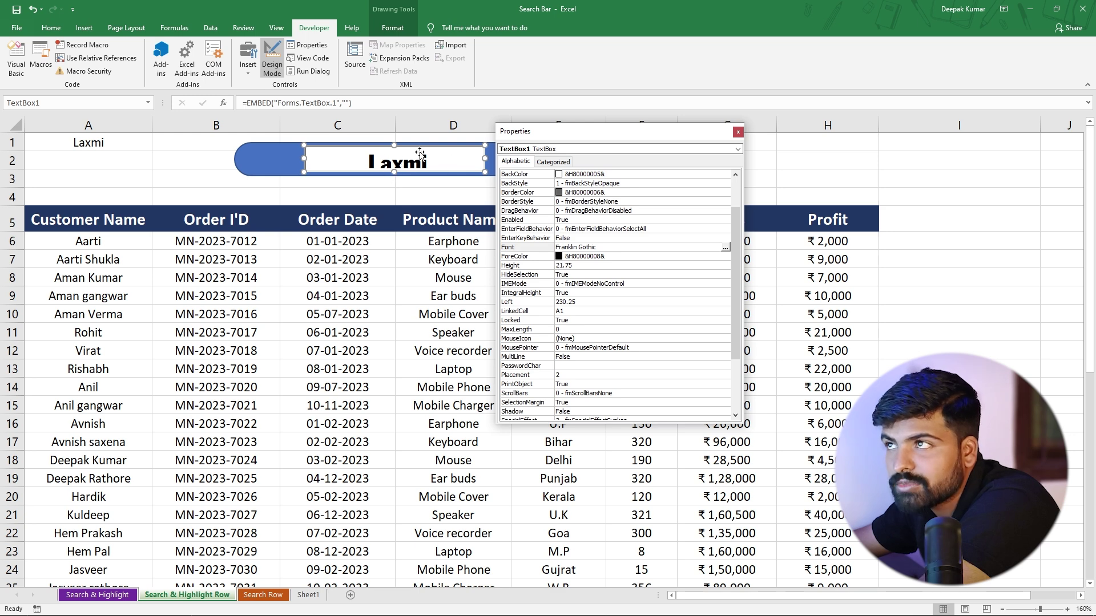
Enlarge the text box to a height of about 31.5, close its properties, and shift it slightly up and right over the blue shape.
{"action": "left_click_drag", "start_coordinate": [394, 171], "coordinate": [394, 183]}
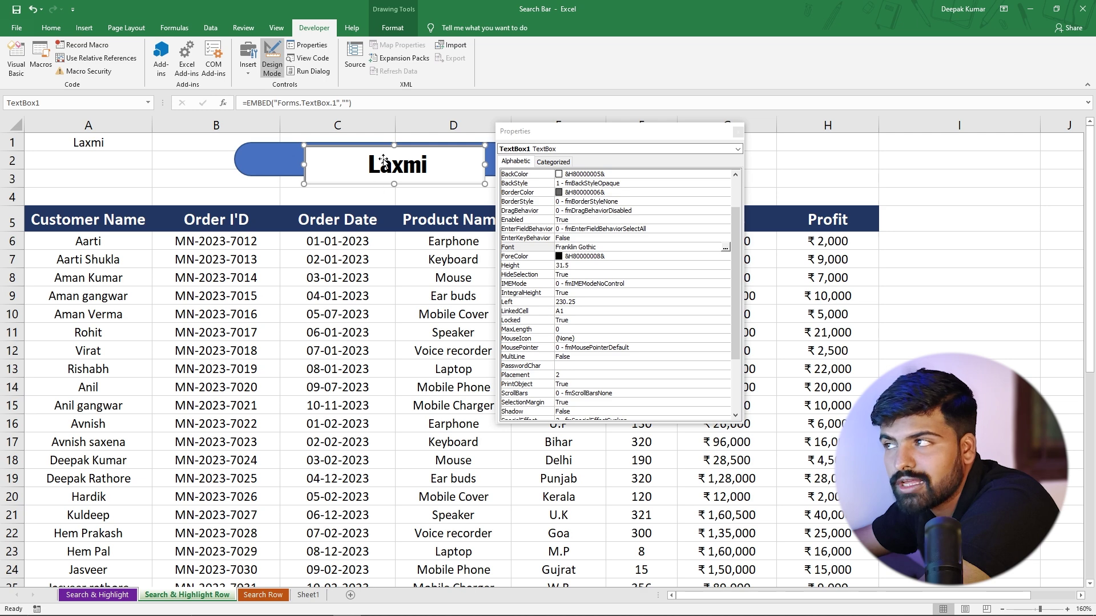
{"action": "left_click", "coordinate": [738, 132]}
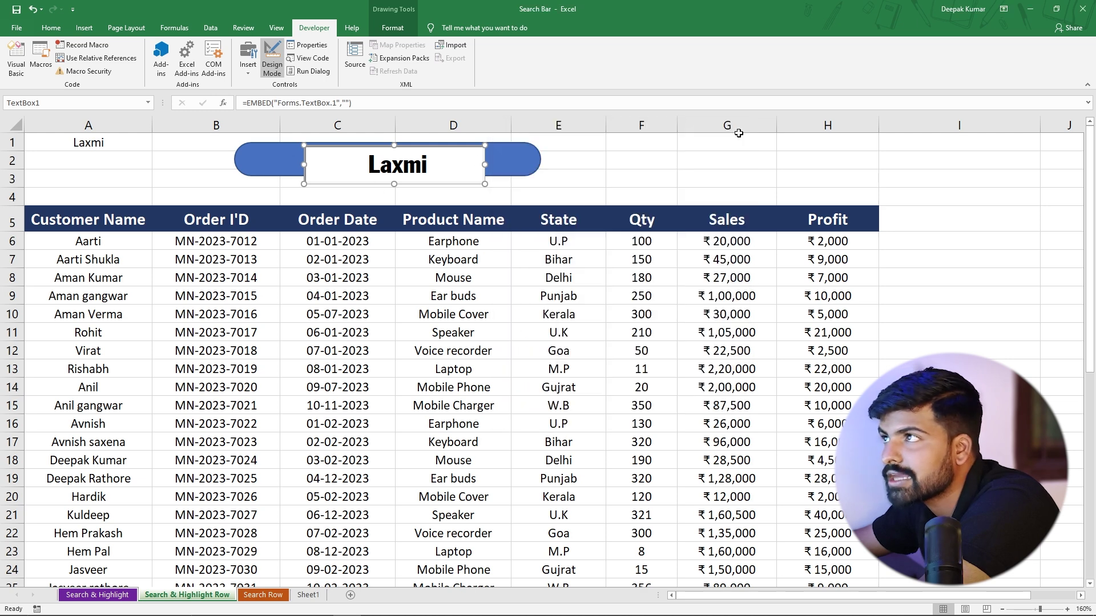
{"action": "left_click", "coordinate": [653, 177]}
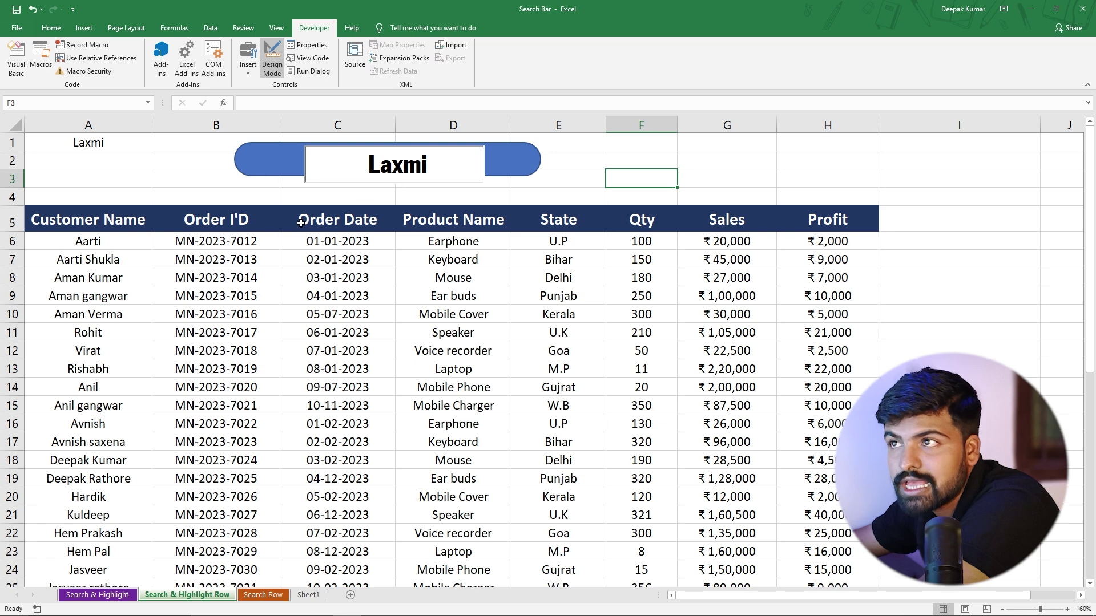
{"action": "left_click_drag", "start_coordinate": [317, 147], "coordinate": [323, 143]}
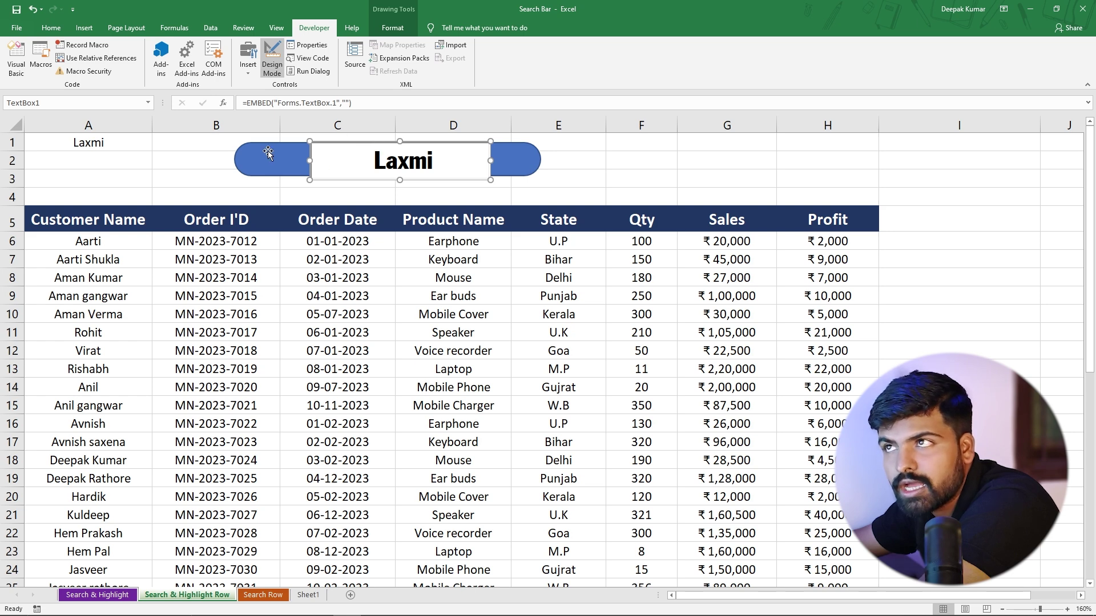
Replace the search name in cell A1 with a different customer's first name and check the row highlighting.
{"action": "left_click", "coordinate": [125, 144]}
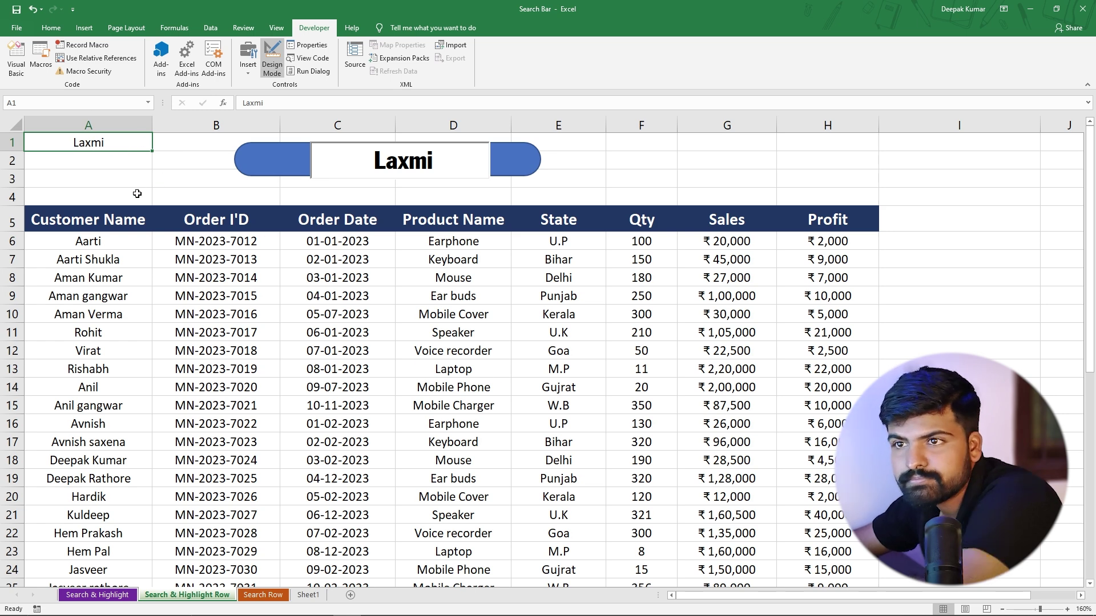
{"action": "type", "text": "R"}
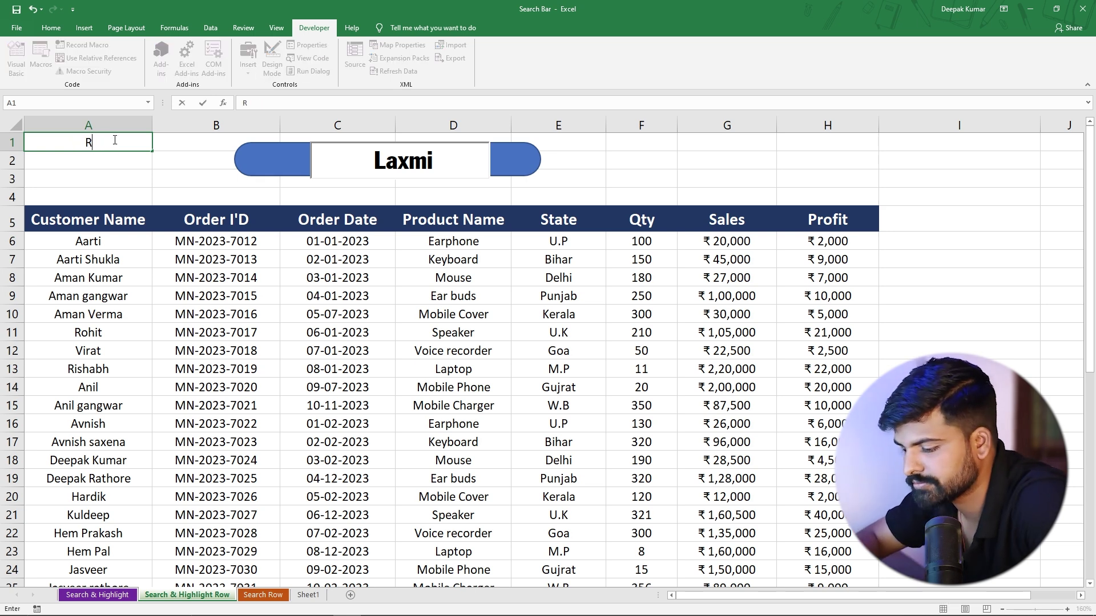
{"action": "type", "text": "ohit"}
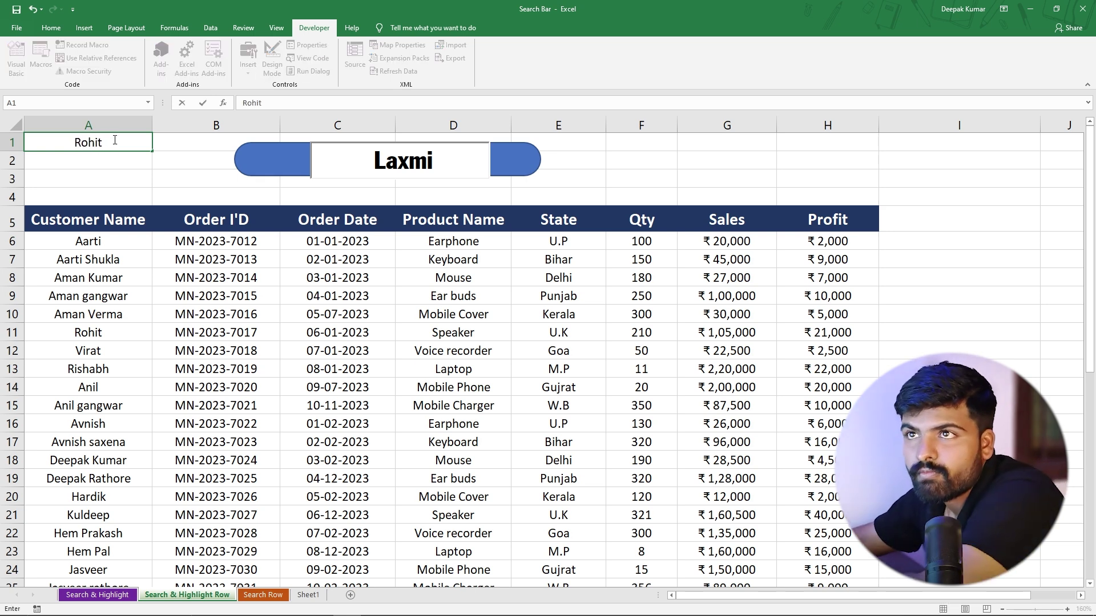
{"action": "left_click", "coordinate": [98, 175]}
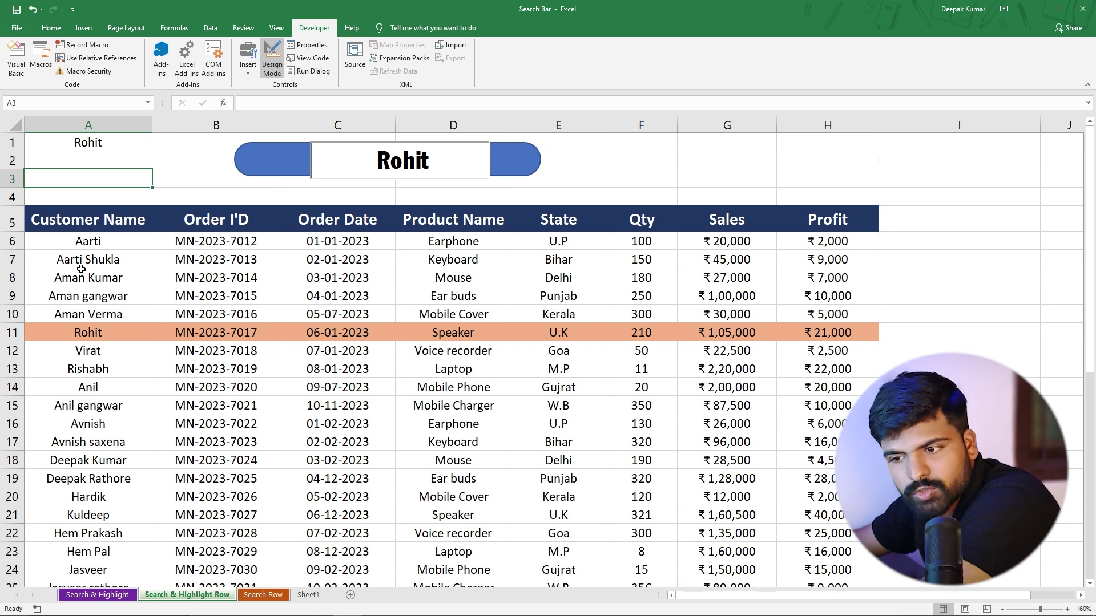
Copy the Search Row prompt from the merged cell B11 on Sheet1 and paste it into a new ChatGPT message.
{"action": "left_click", "coordinate": [308, 595]}
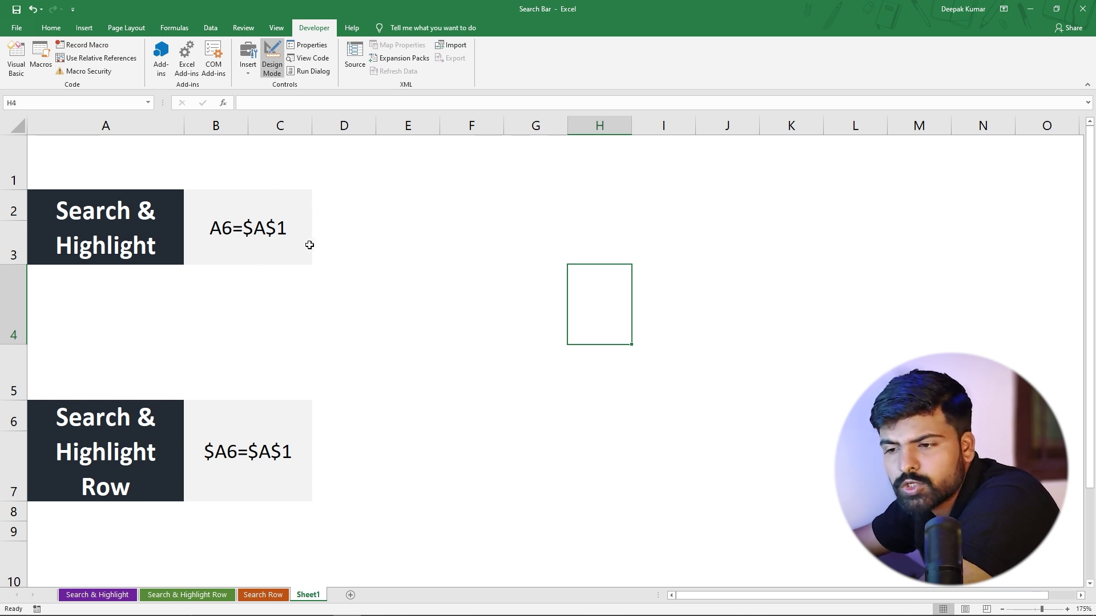
{"action": "left_click", "coordinate": [263, 595]}
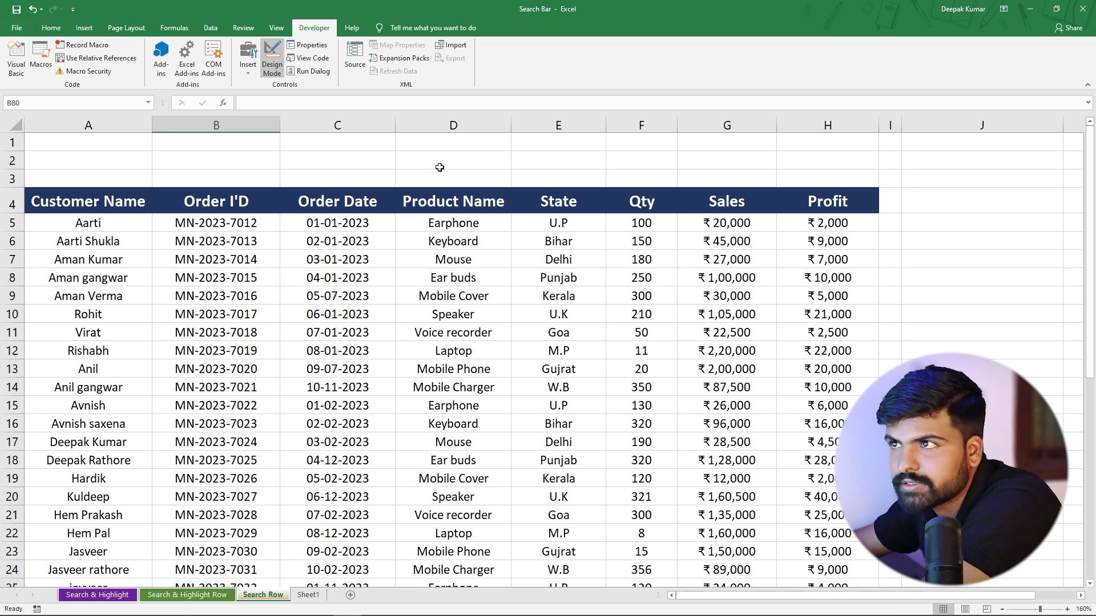
{"action": "left_click", "coordinate": [308, 594]}
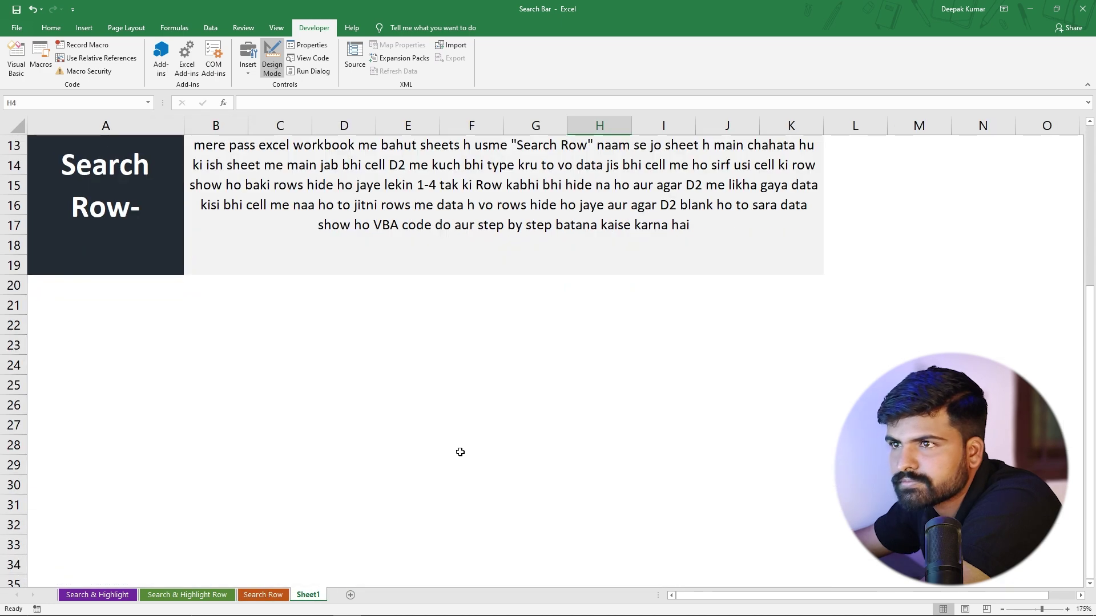
{"action": "scroll", "coordinate": [460, 452], "scroll_direction": "up", "scroll_amount": 2}
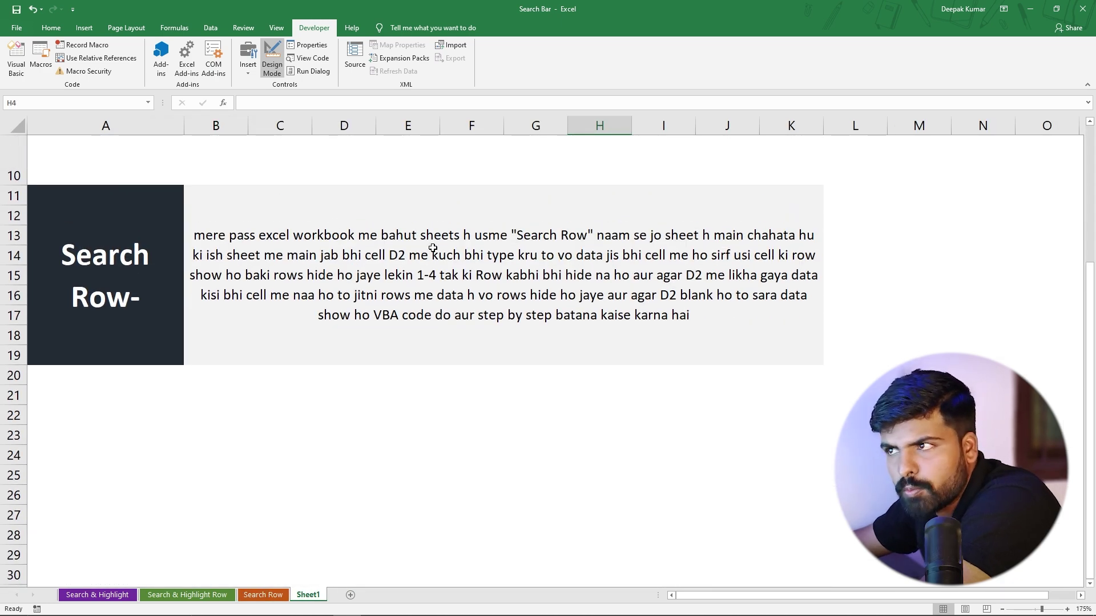
{"action": "left_click", "coordinate": [367, 258]}
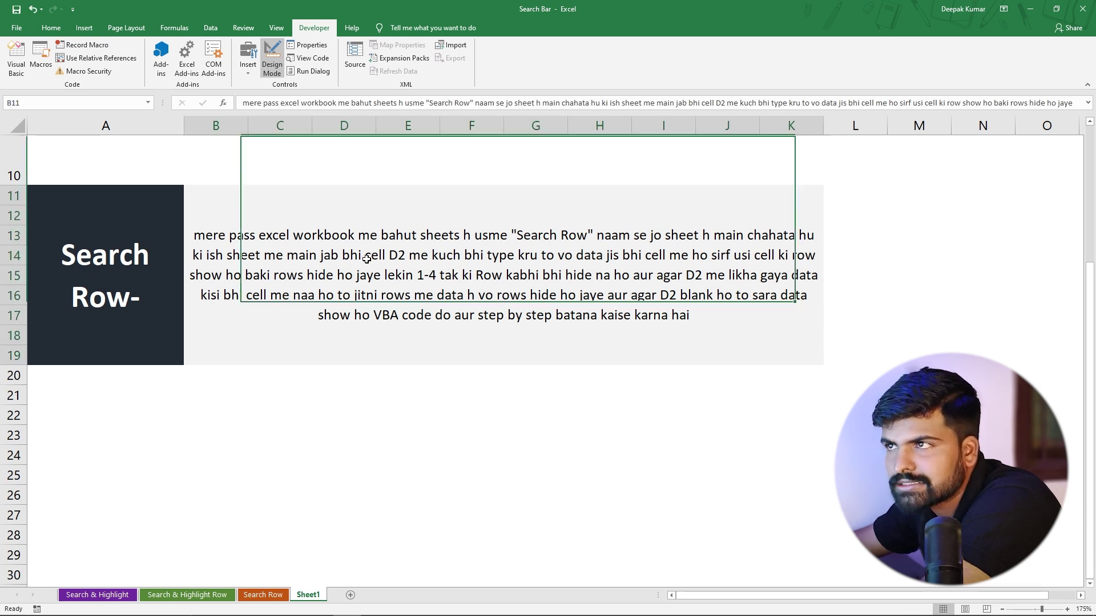
{"action": "key", "text": "ctrl+c"}
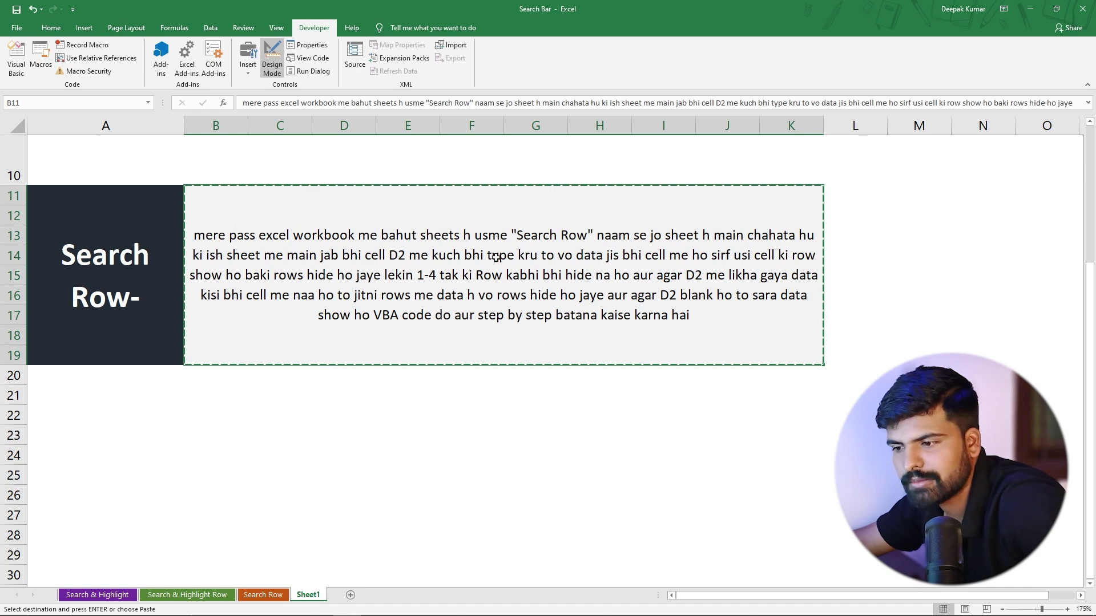
{"action": "left_click", "coordinate": [323, 610]}
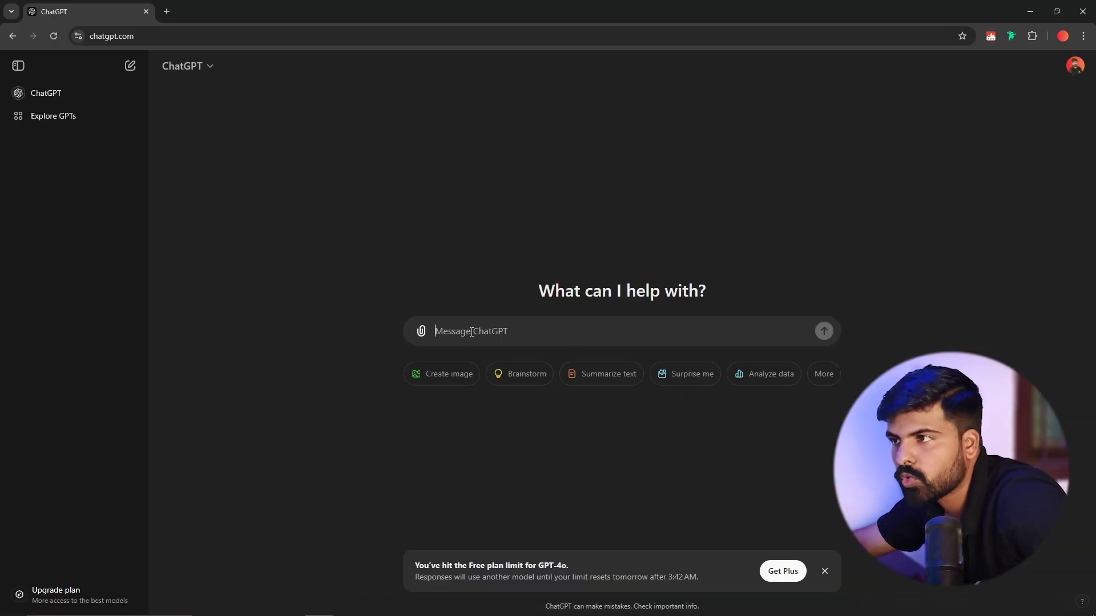
{"action": "key", "text": "ctrl+v"}
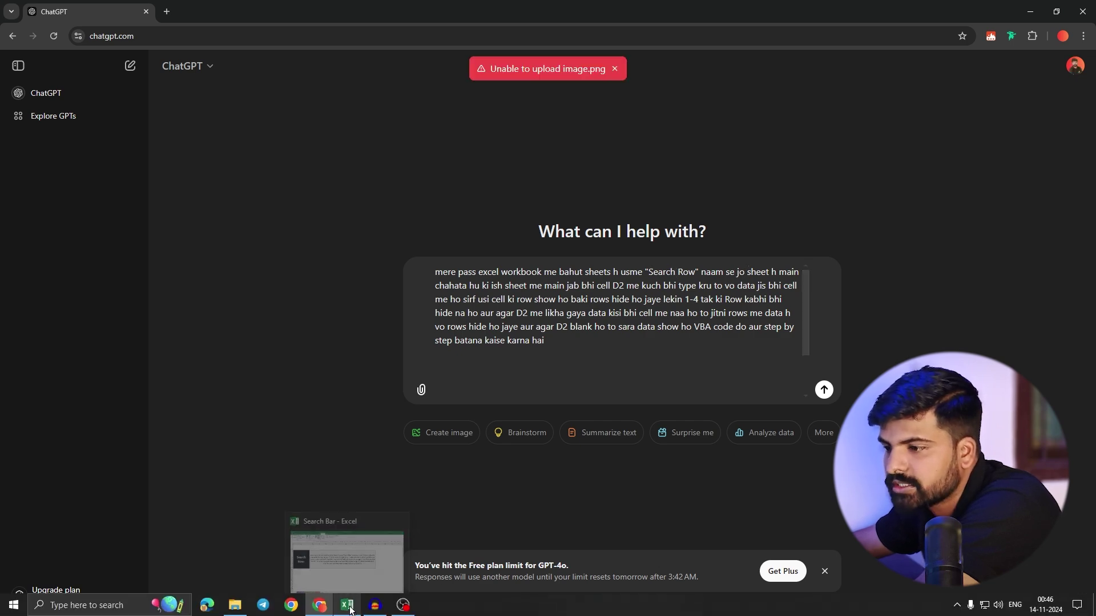
Switch back to Excel and inspect cell D2 on the Search Row sheet, the search cell named in the prompt.
{"action": "left_click", "coordinate": [350, 610]}
{"action": "left_click", "coordinate": [261, 595]}
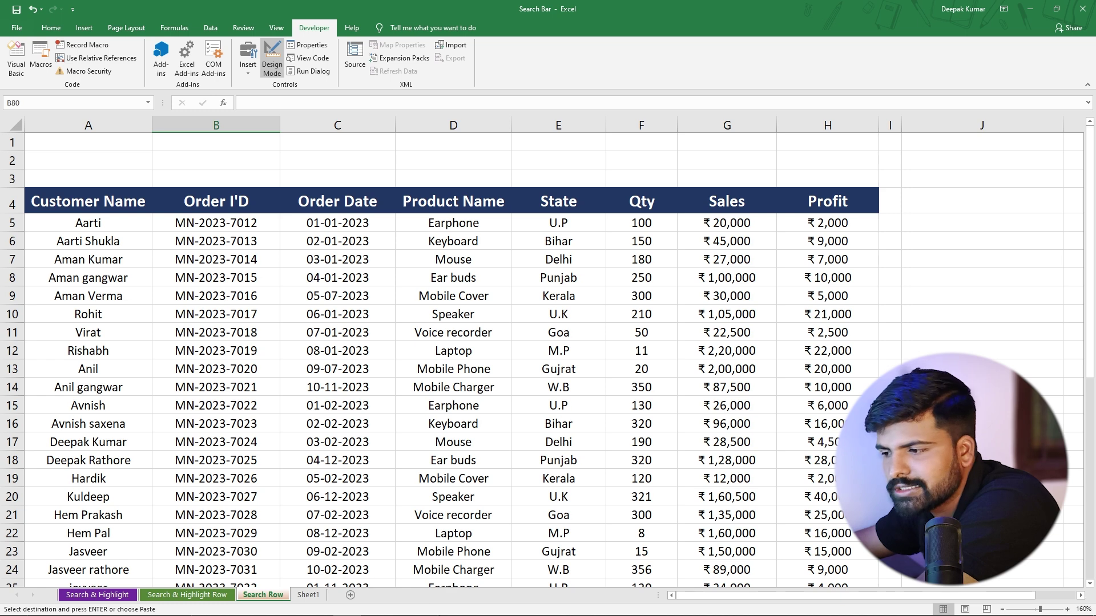
{"action": "left_click", "coordinate": [321, 594]}
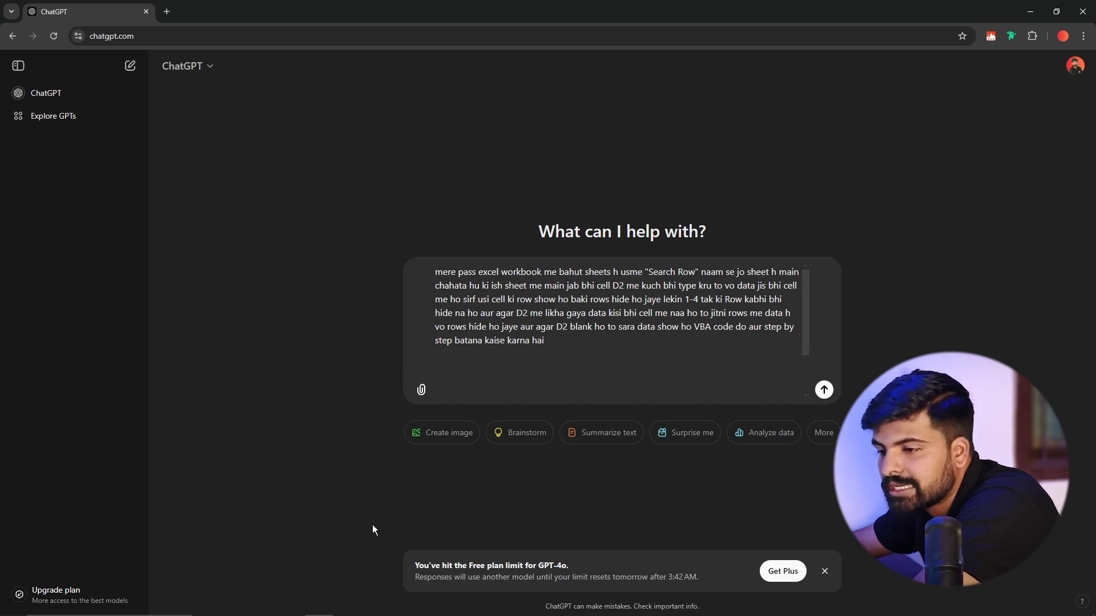
{"action": "left_click", "coordinate": [347, 610]}
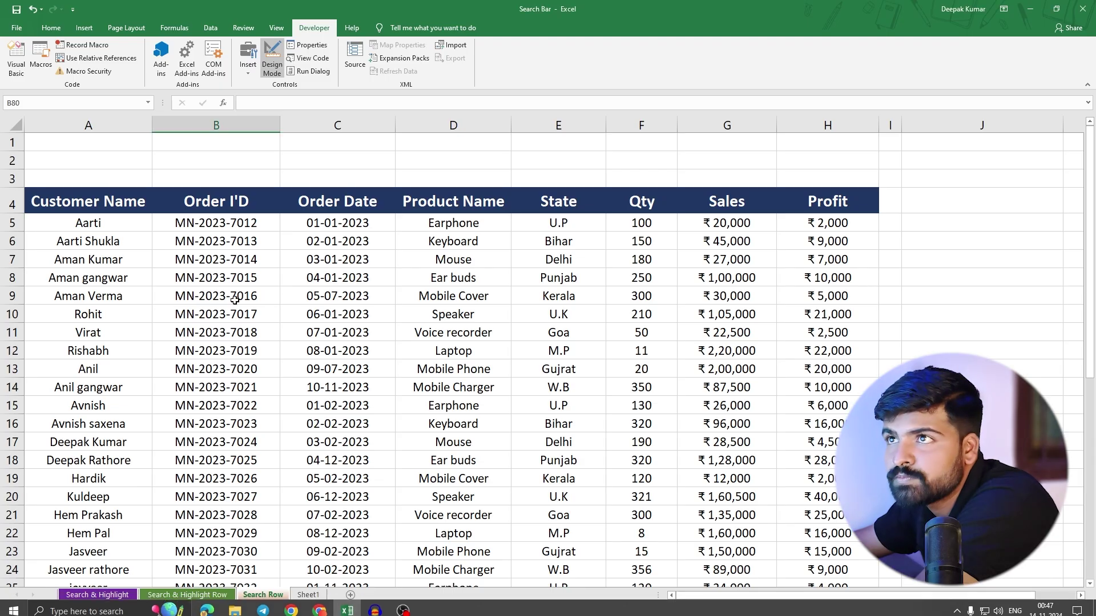
{"action": "left_click", "coordinate": [468, 162]}
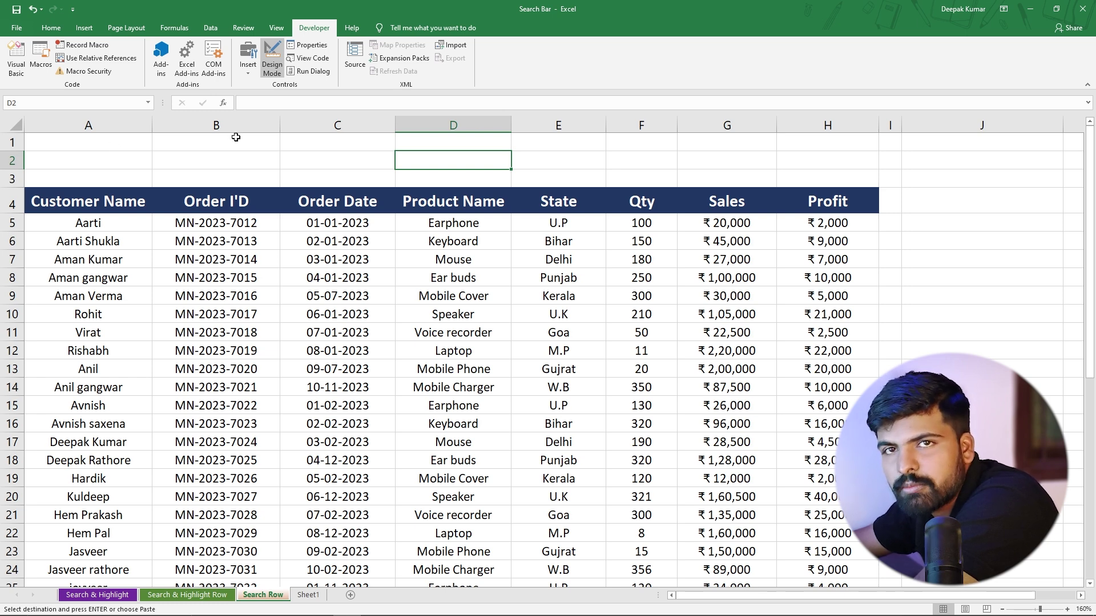
{"action": "mouse_move", "coordinate": [374, 612]}
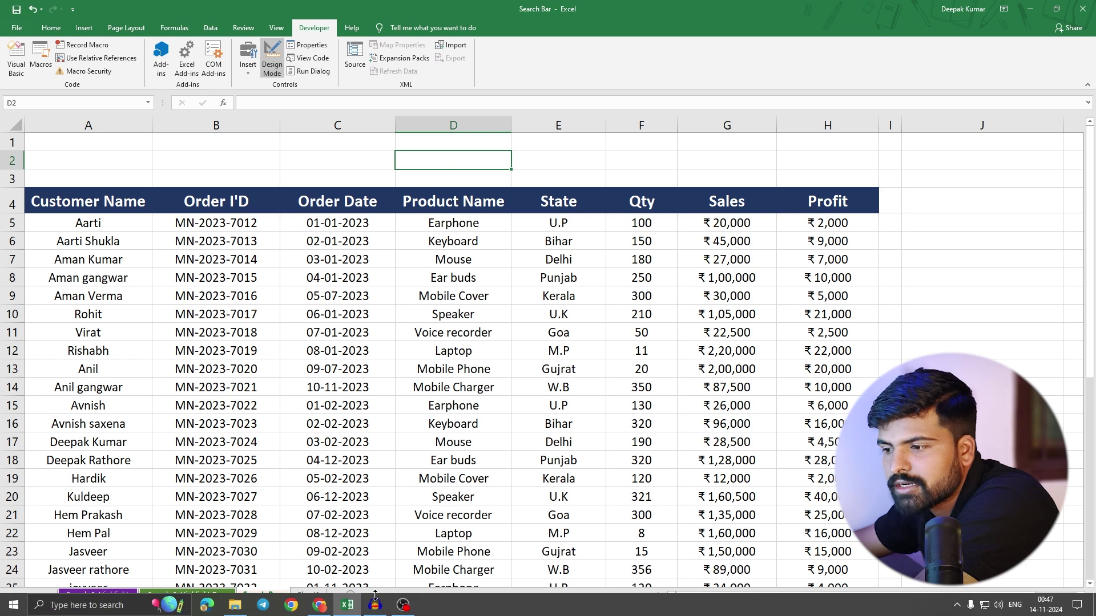
Compare the ChatGPT prompt's condition about keeping rows 1-4 visible with rows 1 to 4 of the Search Row sheet in Excel.
{"action": "left_click", "coordinate": [319, 606]}
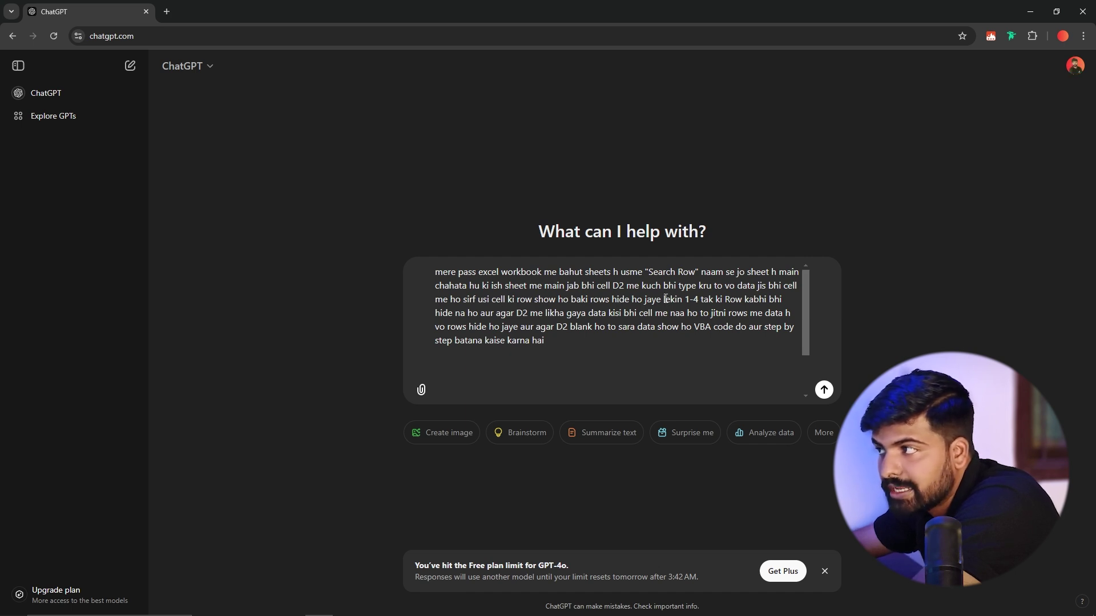
{"action": "left_click_drag", "start_coordinate": [663, 299], "coordinate": [747, 299]}
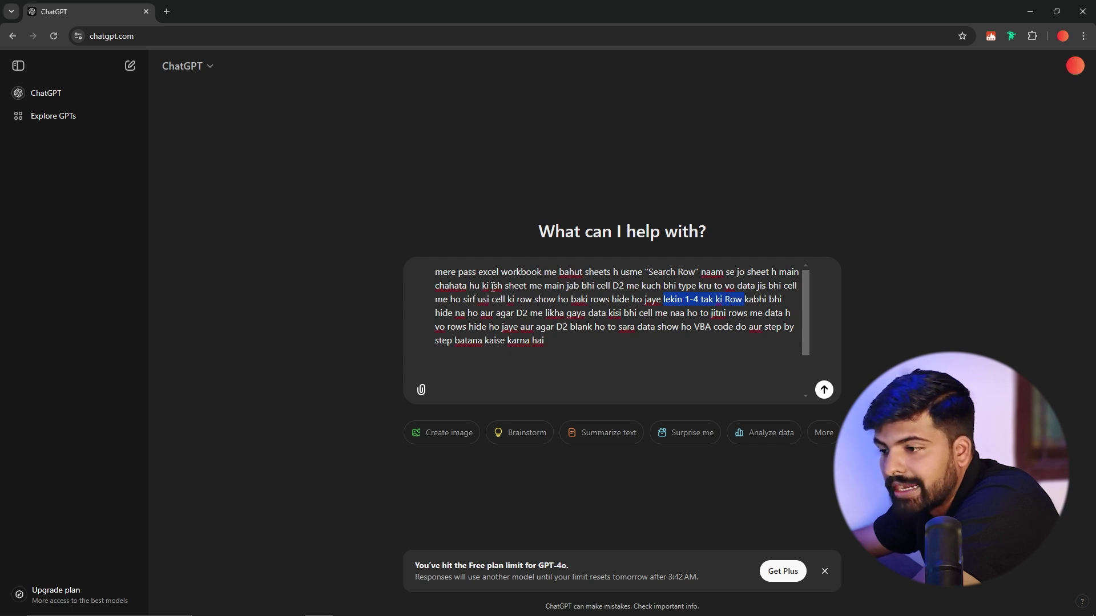
{"action": "left_click", "coordinate": [351, 606]}
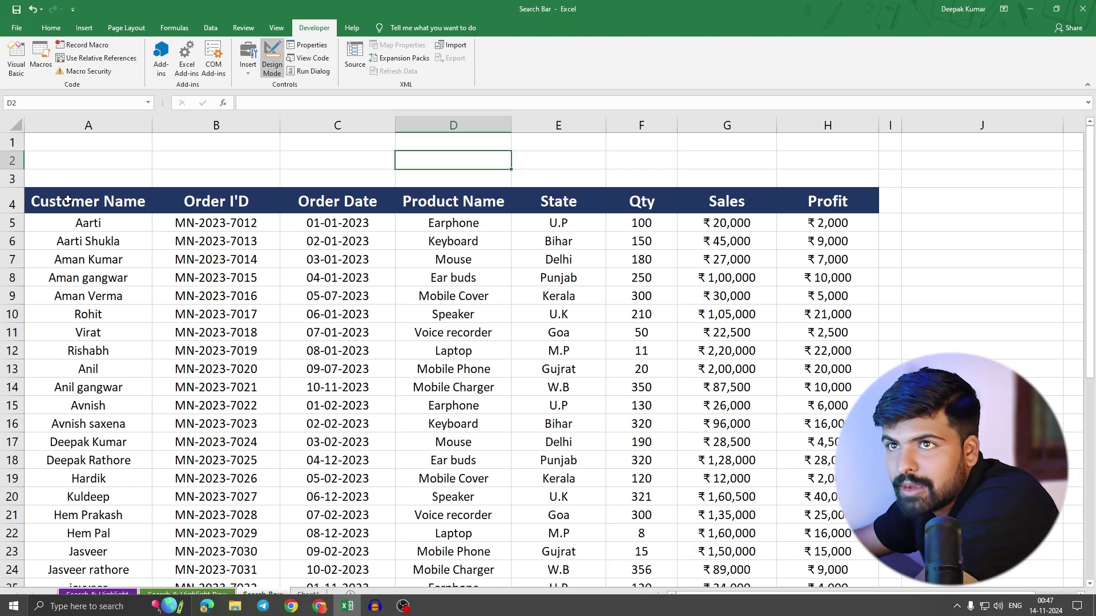
{"action": "left_click_drag", "start_coordinate": [13, 142], "coordinate": [17, 207]}
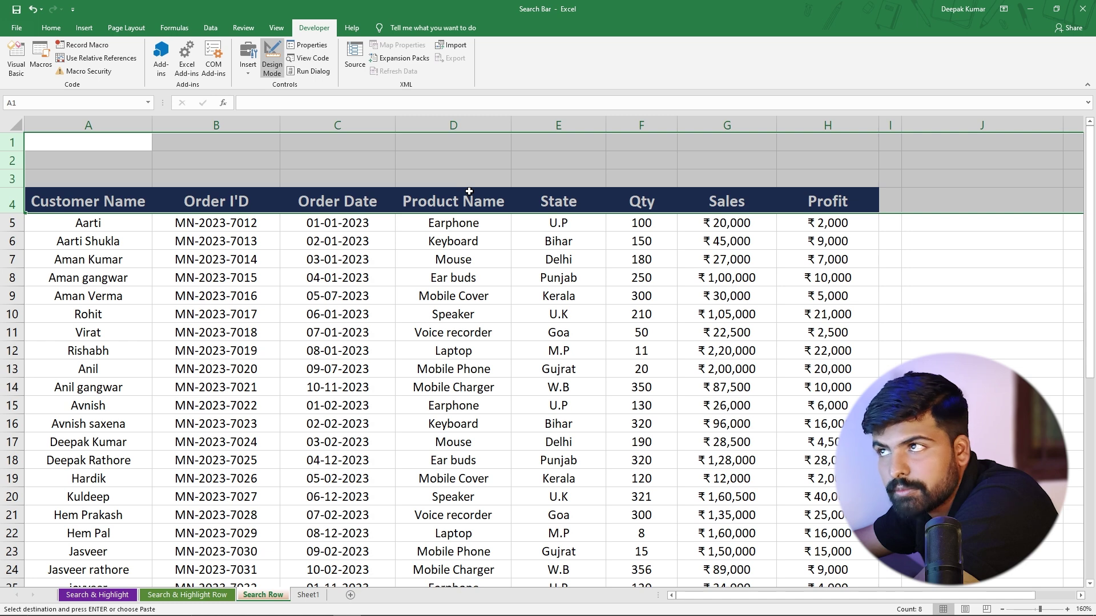
{"action": "left_click", "coordinate": [440, 161]}
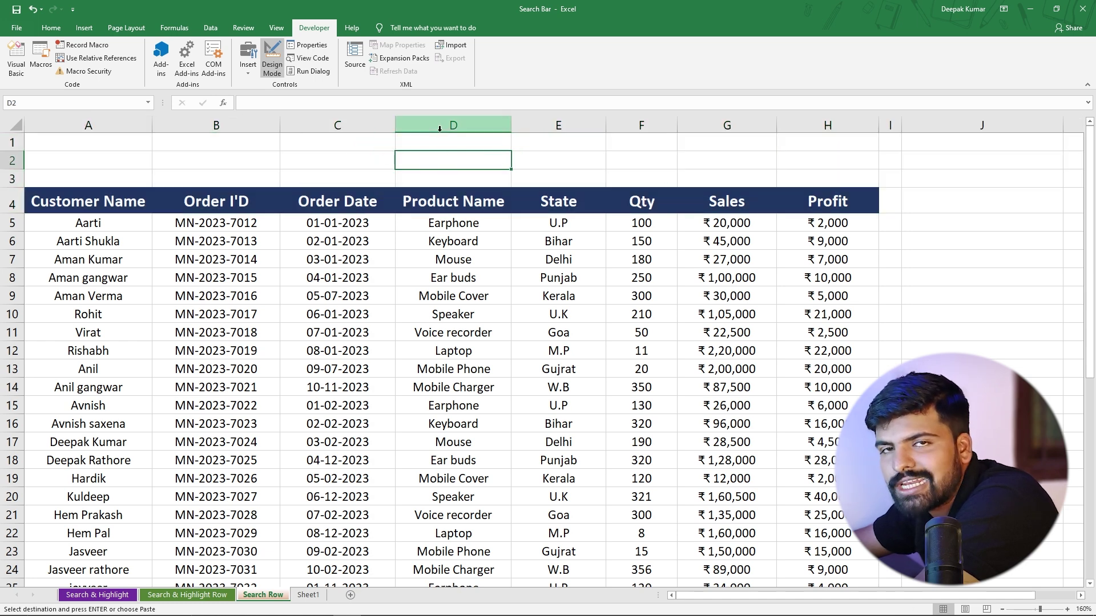
{"action": "mouse_move", "coordinate": [348, 611]}
Review the prompt's no-match and blank D2 conditions in ChatGPT and submit it to request the VBA code.
{"action": "left_click", "coordinate": [318, 607]}
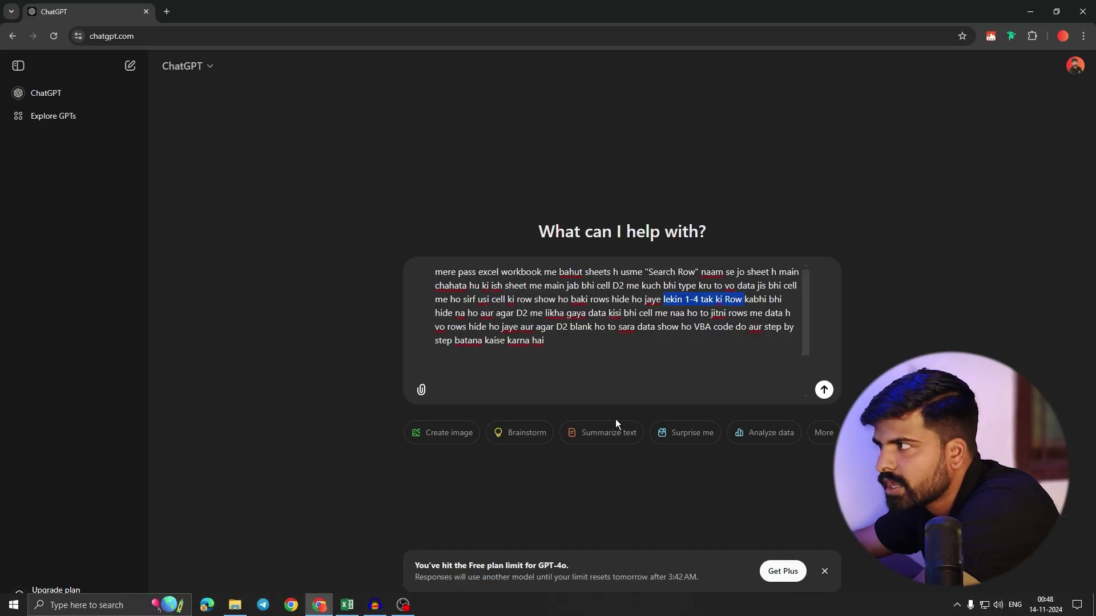
{"action": "left_click", "coordinate": [554, 336]}
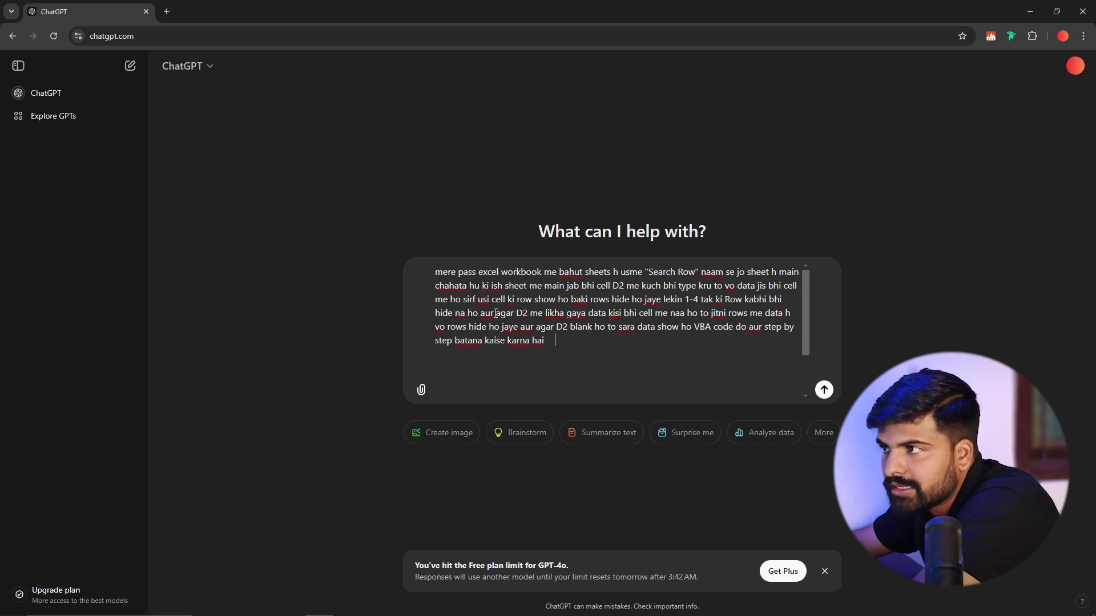
{"action": "left_click_drag", "start_coordinate": [495, 314], "coordinate": [519, 329]}
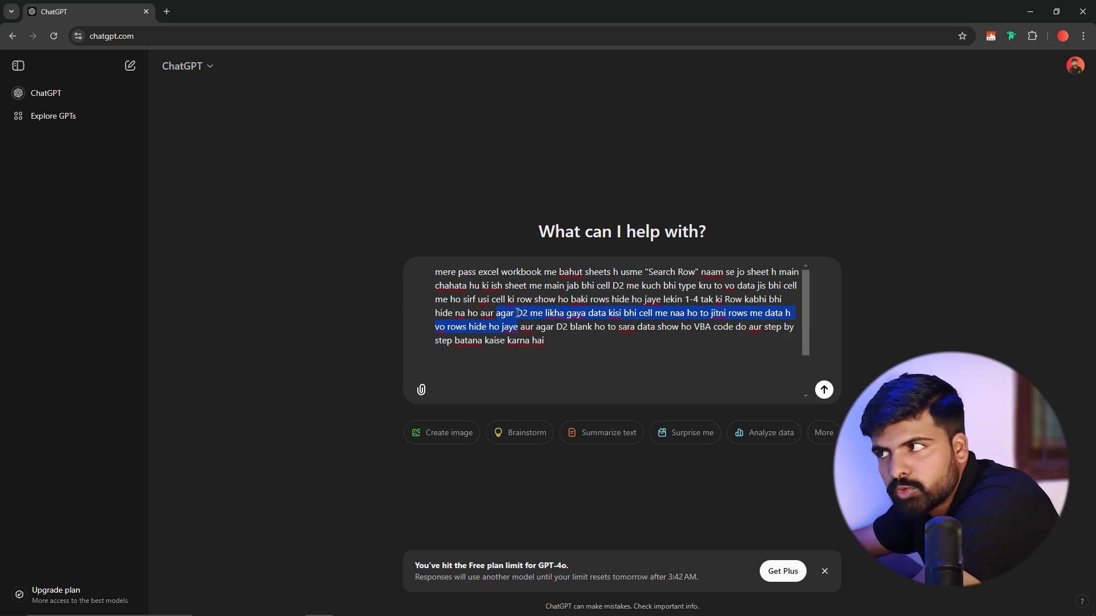
{"action": "left_click_drag", "start_coordinate": [557, 327], "coordinate": [684, 325]}
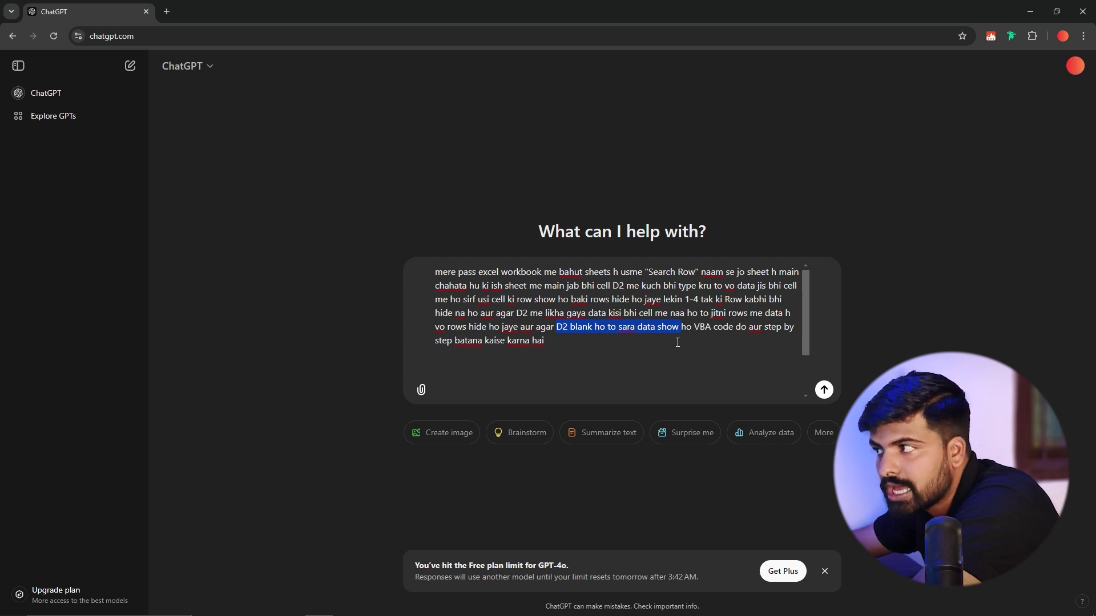
{"action": "left_click", "coordinate": [672, 360]}
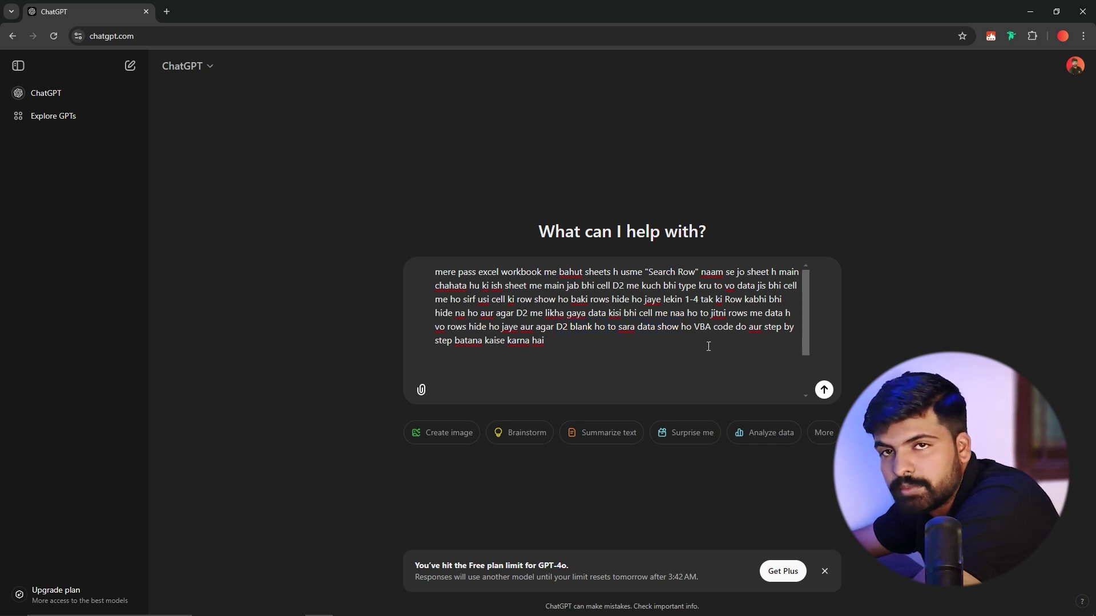
{"action": "key", "text": "Return"}
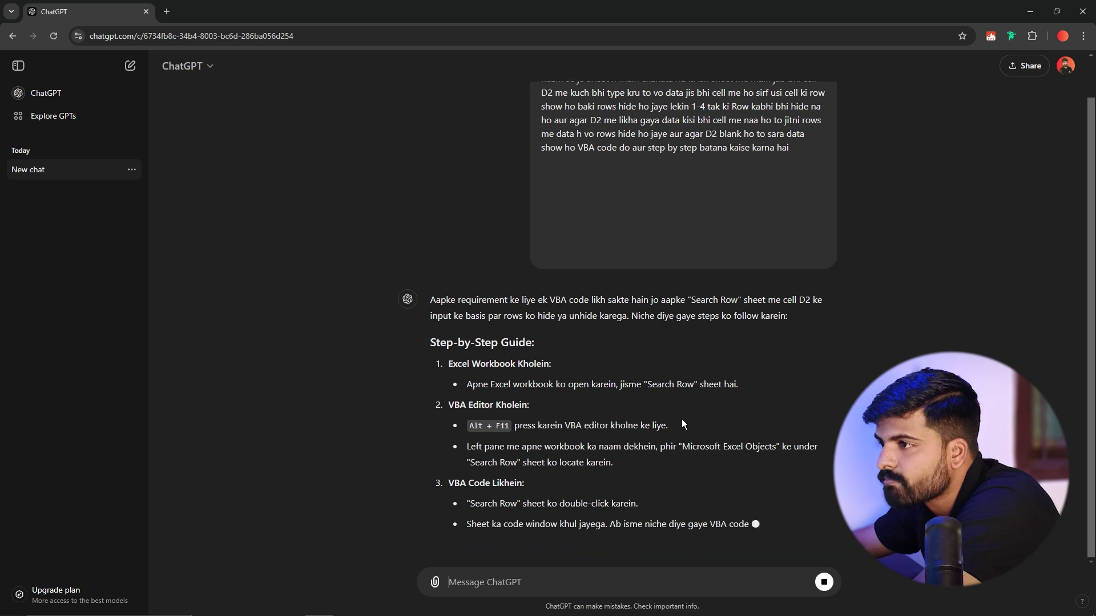
Read through ChatGPT's step-by-step guide and copy the generated Worksheet_Change VBA code.
{"action": "scroll", "coordinate": [682, 419], "scroll_direction": "up", "scroll_amount": 2}
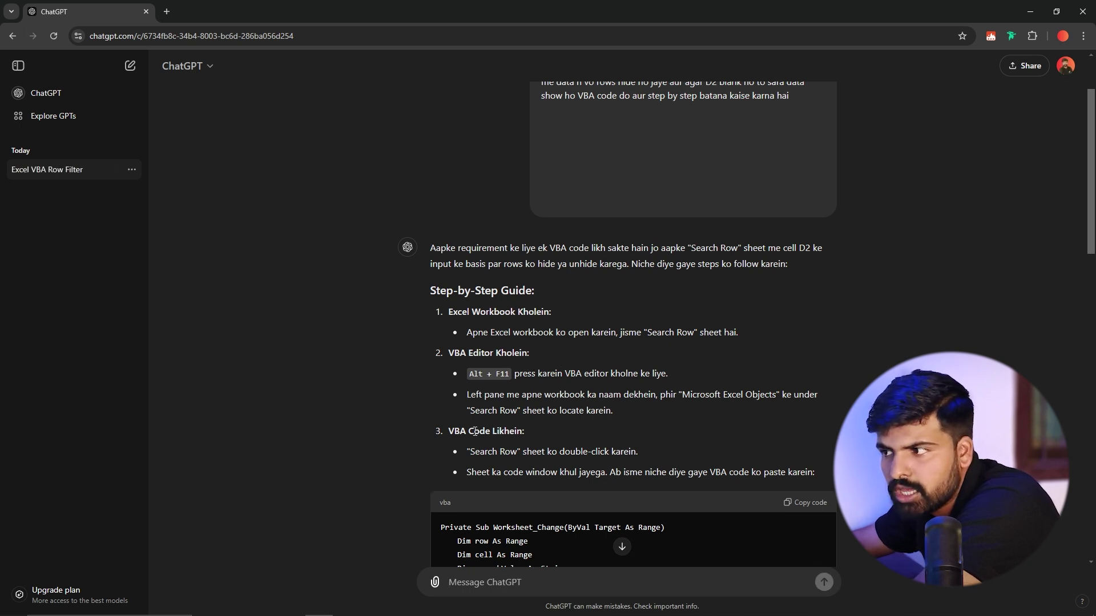
{"action": "scroll", "coordinate": [632, 419], "scroll_direction": "down", "scroll_amount": 8}
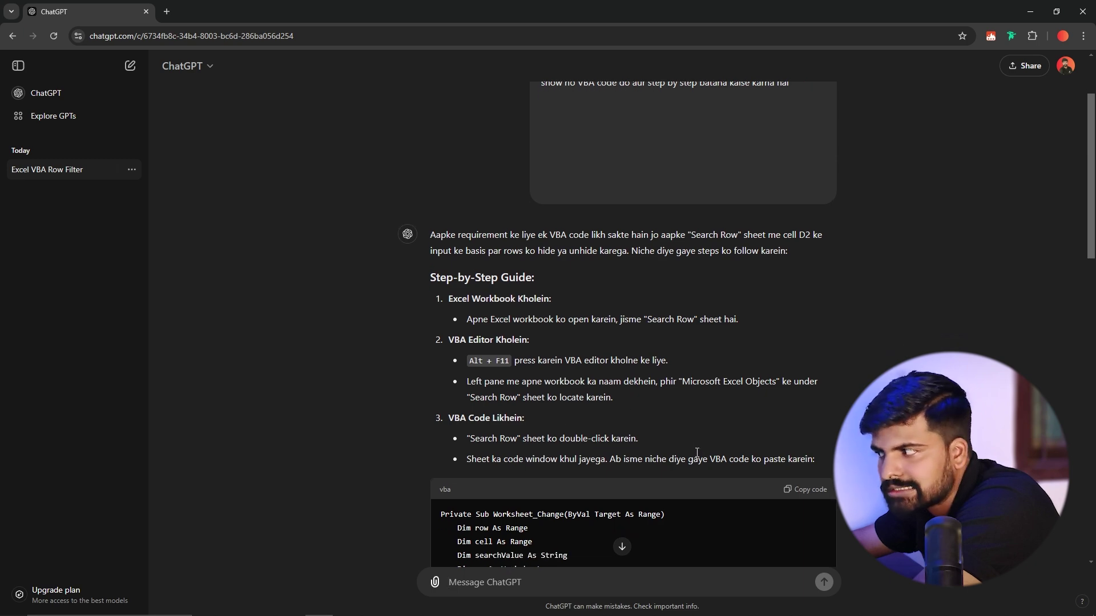
{"action": "scroll", "coordinate": [609, 416], "scroll_direction": "down", "scroll_amount": 1}
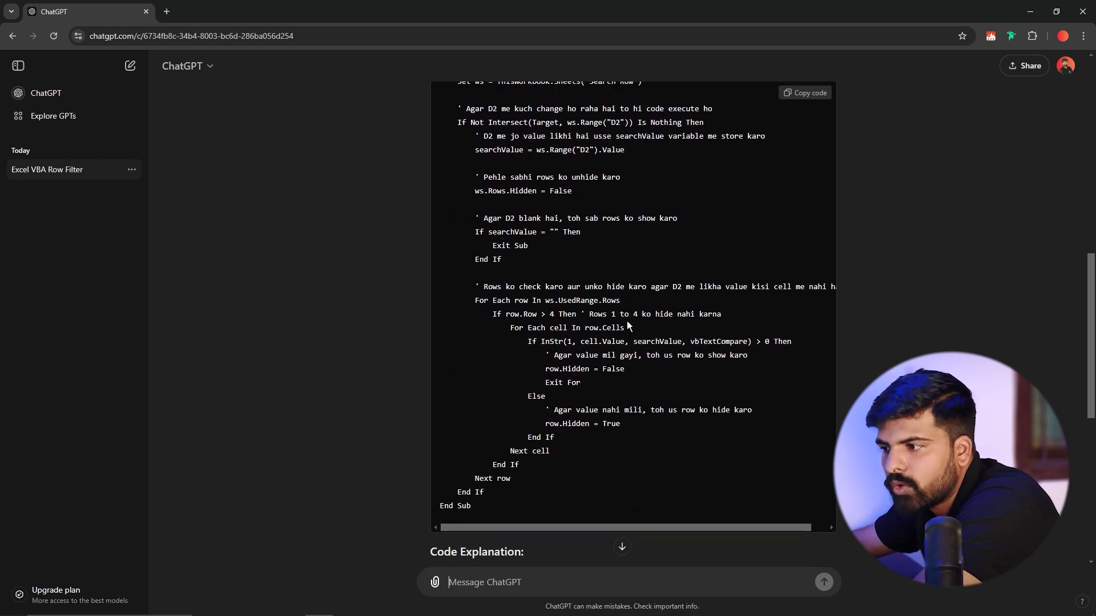
{"action": "scroll", "coordinate": [626, 320], "scroll_direction": "up", "scroll_amount": 3}
{"action": "left_click", "coordinate": [805, 162]}
{"action": "scroll", "coordinate": [429, 268], "scroll_direction": "up", "scroll_amount": 3}
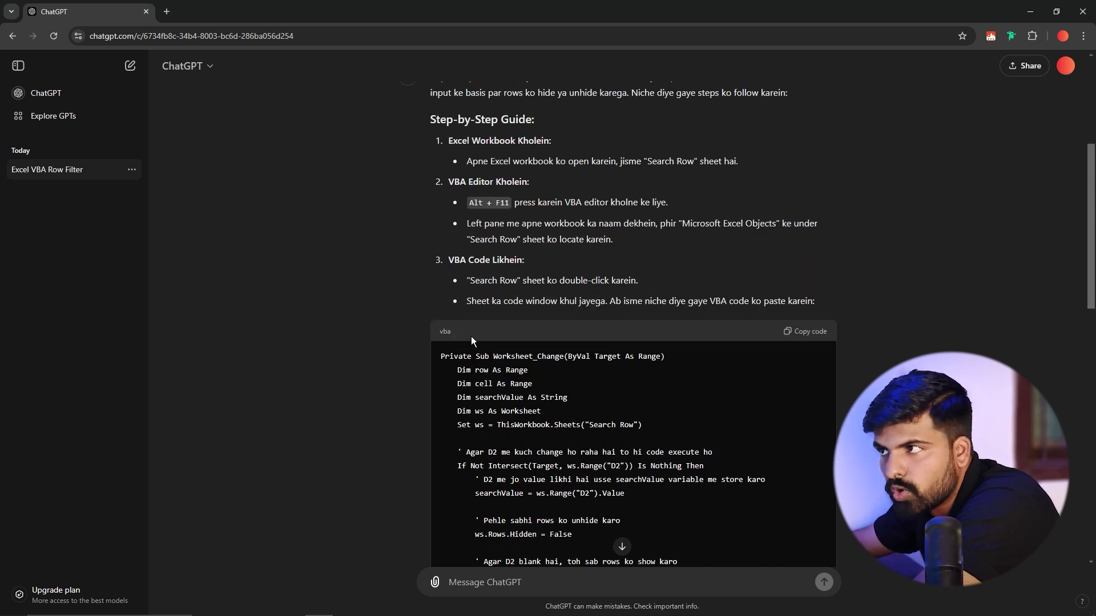
Return to the Search Row sheet in Excel and open the Visual Basic editor for the workbook.
{"action": "mouse_move", "coordinate": [341, 613]}
{"action": "left_click", "coordinate": [347, 606]}
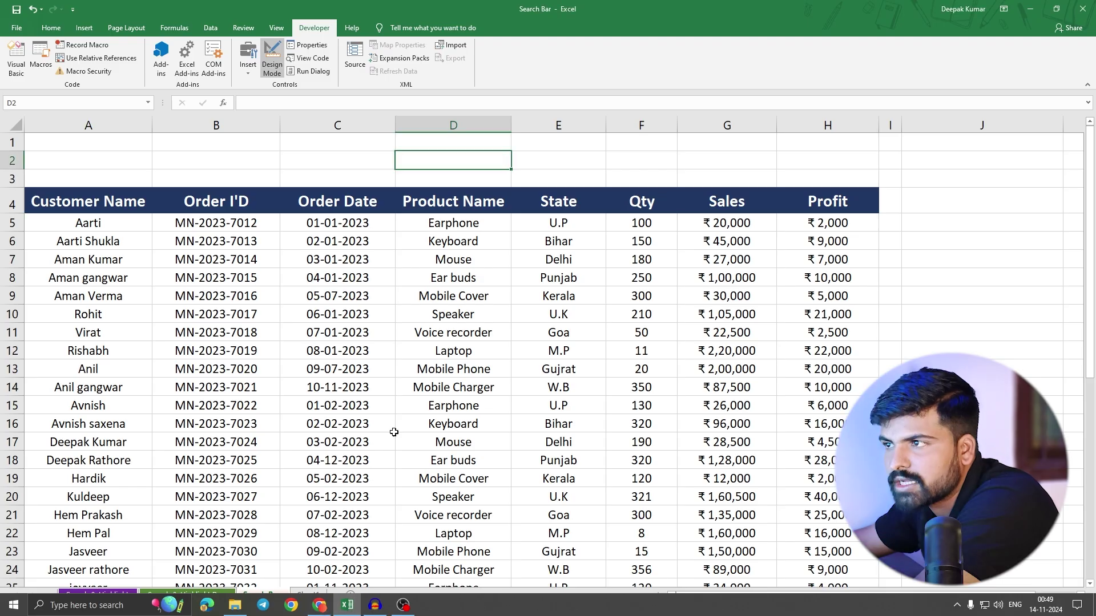
{"action": "left_click", "coordinate": [466, 370]}
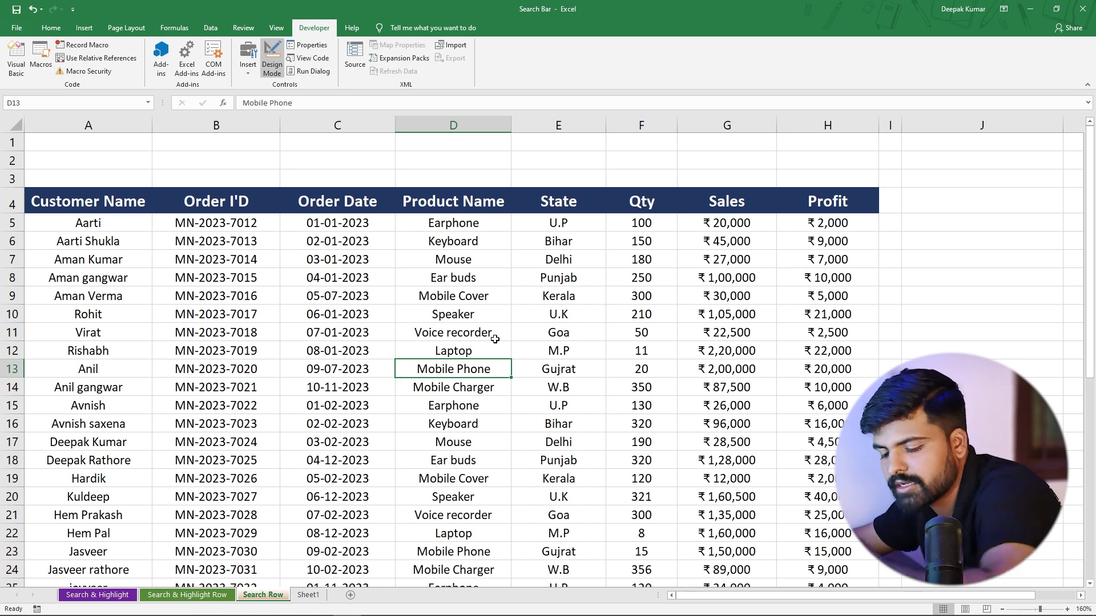
{"action": "key", "text": "alt+F11"}
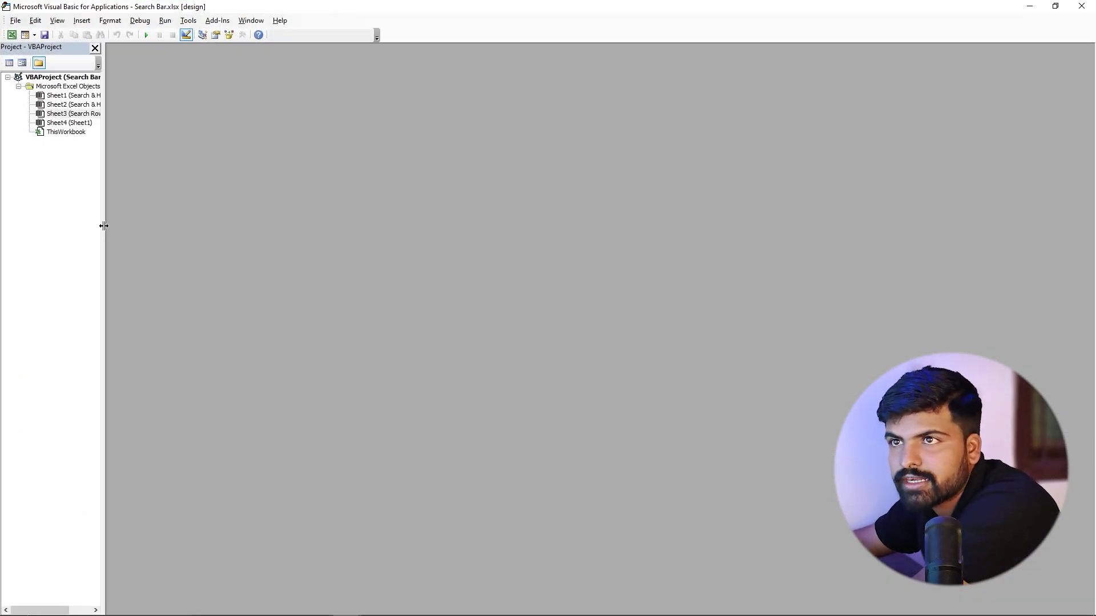
Paste the copied Worksheet_Change code into the code module of Sheet3 (Search Row) and return to the workbook.
{"action": "left_click_drag", "start_coordinate": [104, 226], "coordinate": [147, 226]}
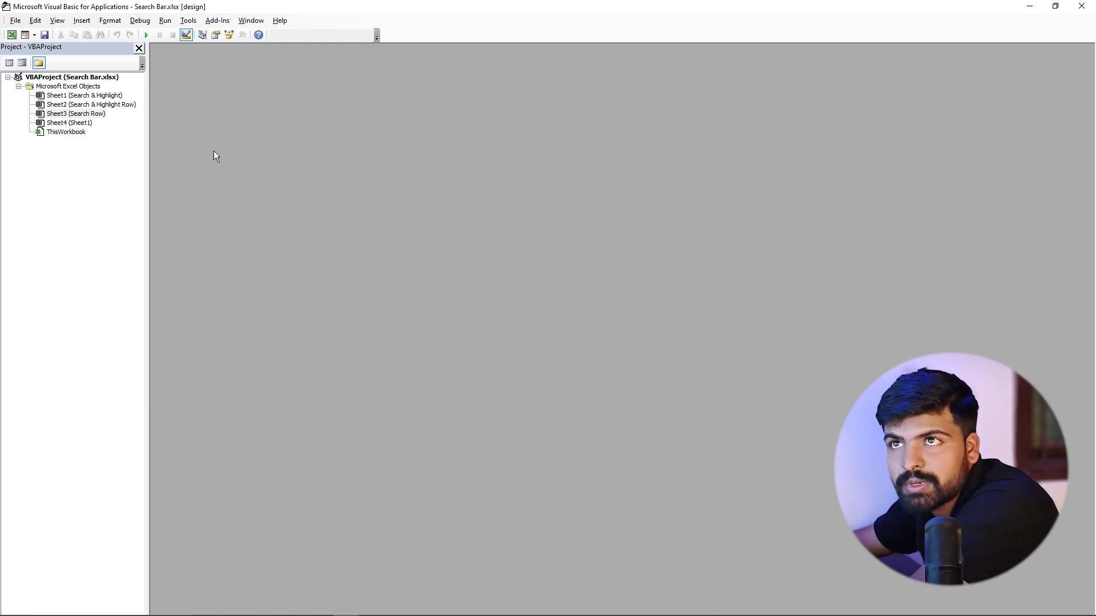
{"action": "double_click", "coordinate": [82, 114]}
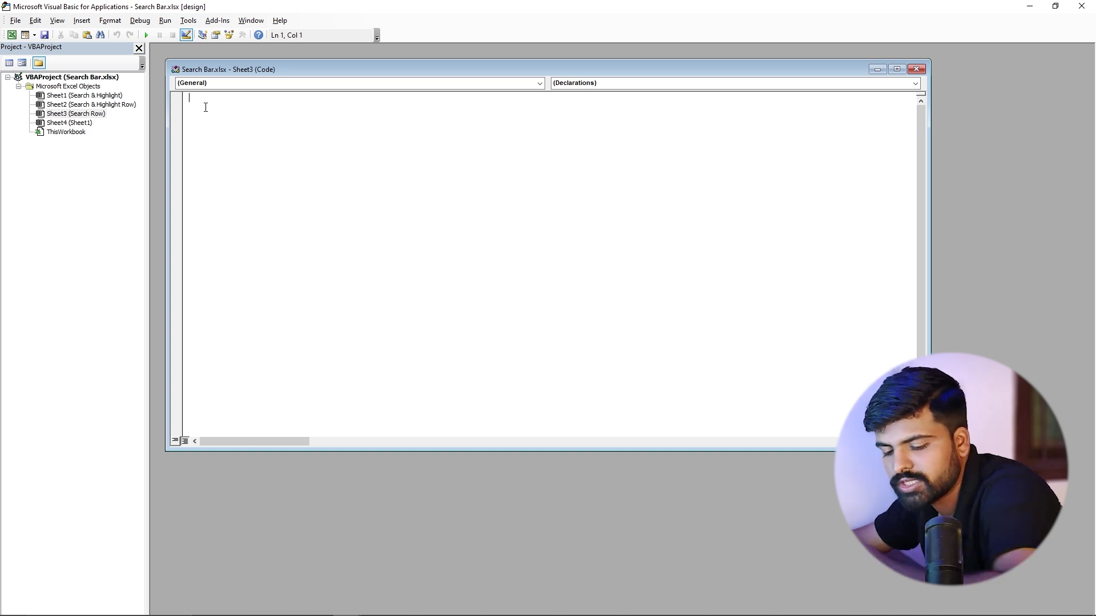
{"action": "key", "text": "ctrl+v"}
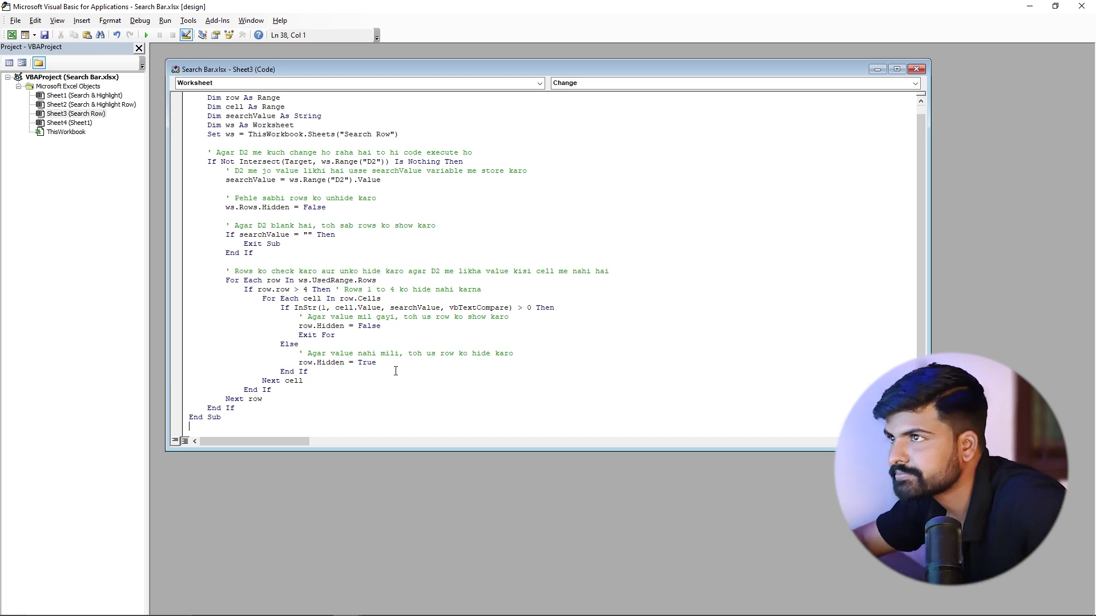
{"action": "key", "text": "alt+F11"}
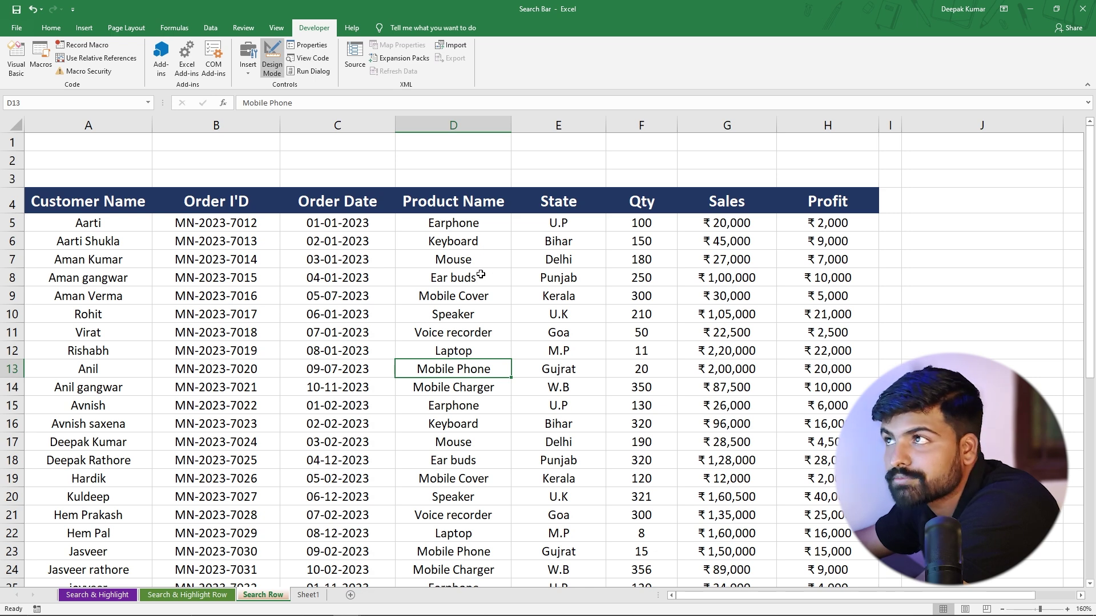
Enter a customer's first name in search cell D2 and turn off Design Mode.
{"action": "left_click", "coordinate": [431, 158]}
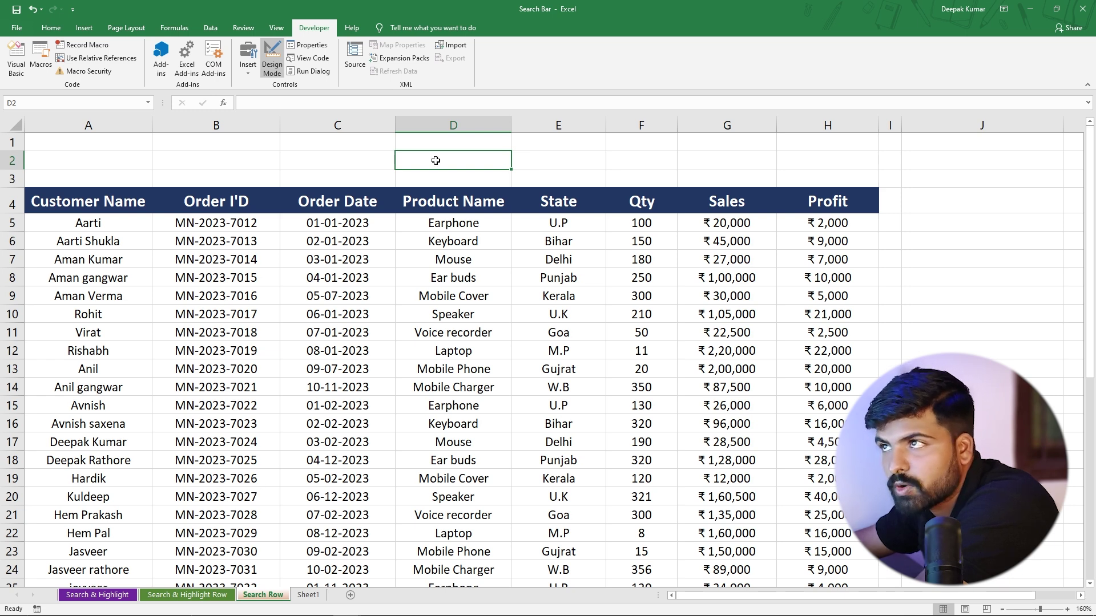
{"action": "type", "text": "Anil"}
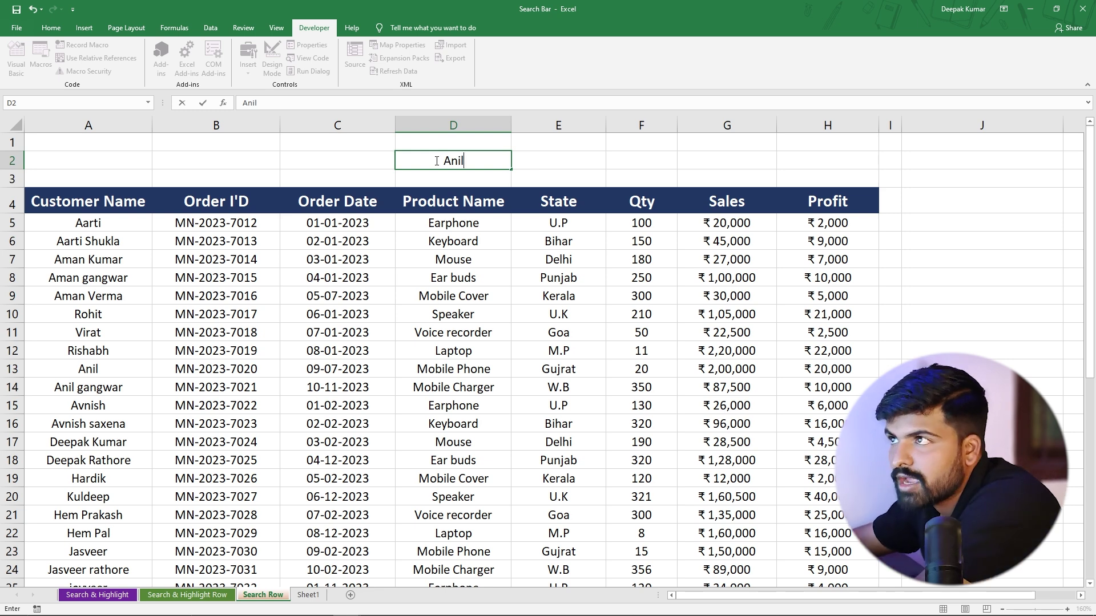
{"action": "left_click", "coordinate": [546, 169]}
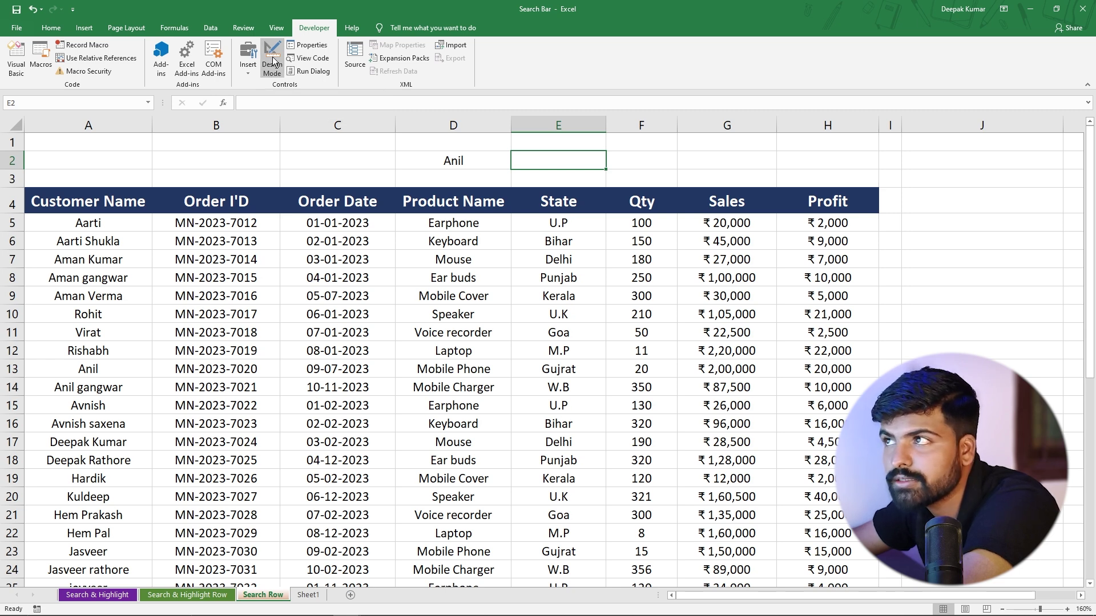
{"action": "left_click", "coordinate": [521, 176]}
Replace the search text in D2 with a different customer's first name and check the matching row in the order table.
{"action": "left_click", "coordinate": [450, 159]}
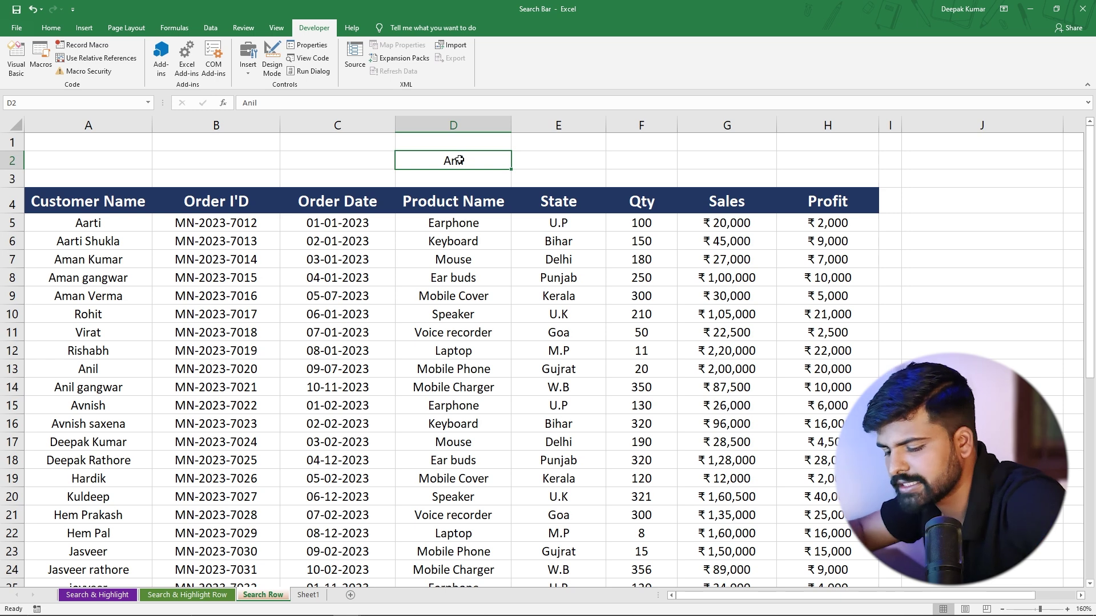
{"action": "type", "text": "Eohit"}
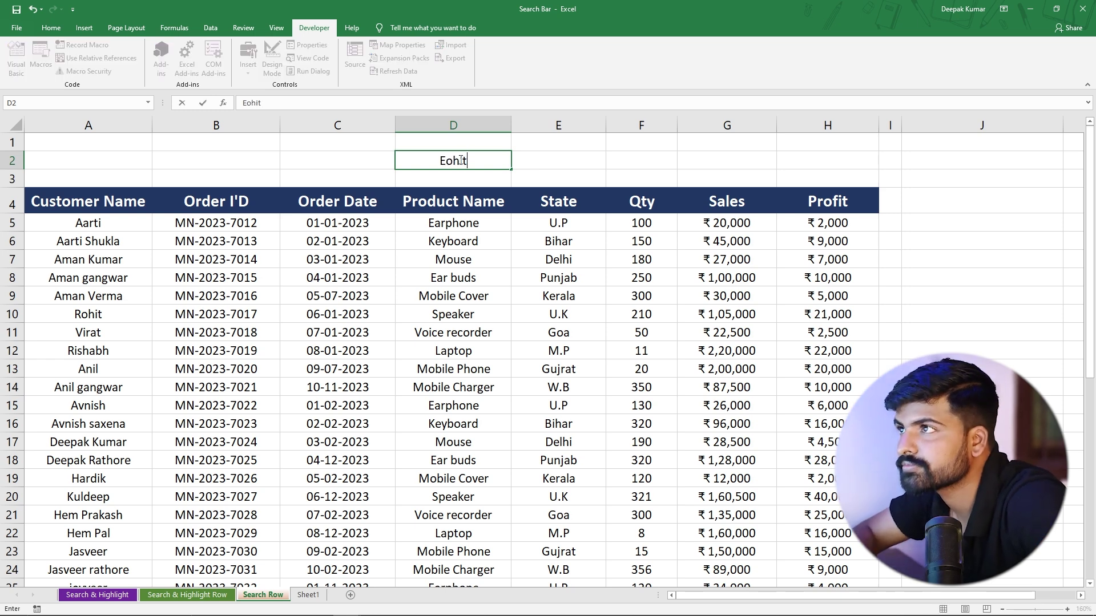
{"action": "key", "text": "BackSpace"}
{"action": "key", "text": "BackSpace"}
{"action": "key", "text": "BackSpace"}
{"action": "key", "text": "BackSpace"}
{"action": "type", "text": "Rohit"}
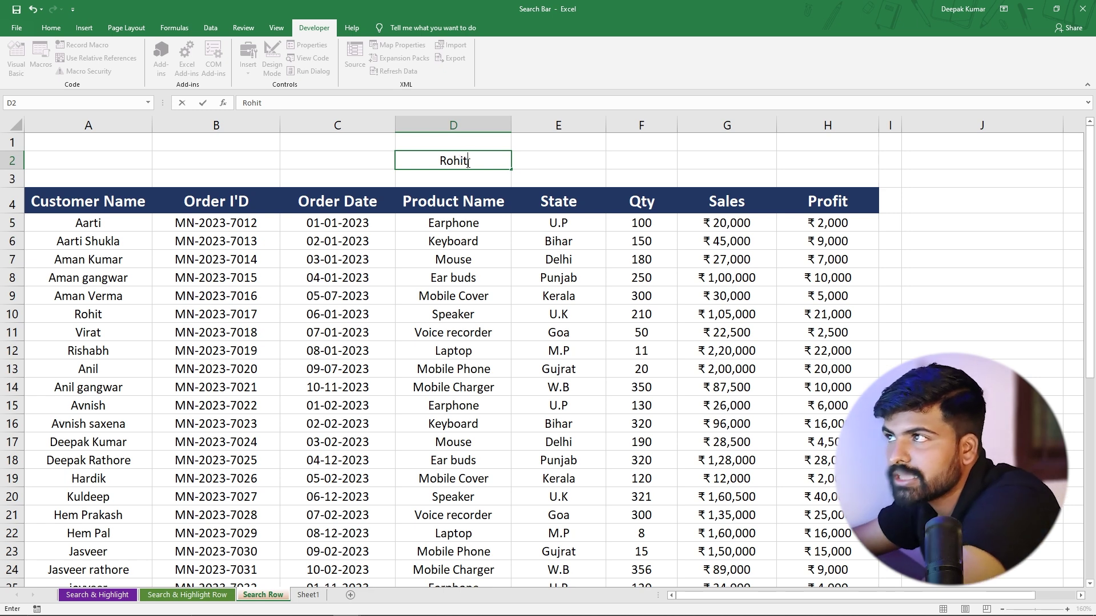
{"action": "left_click", "coordinate": [546, 160]}
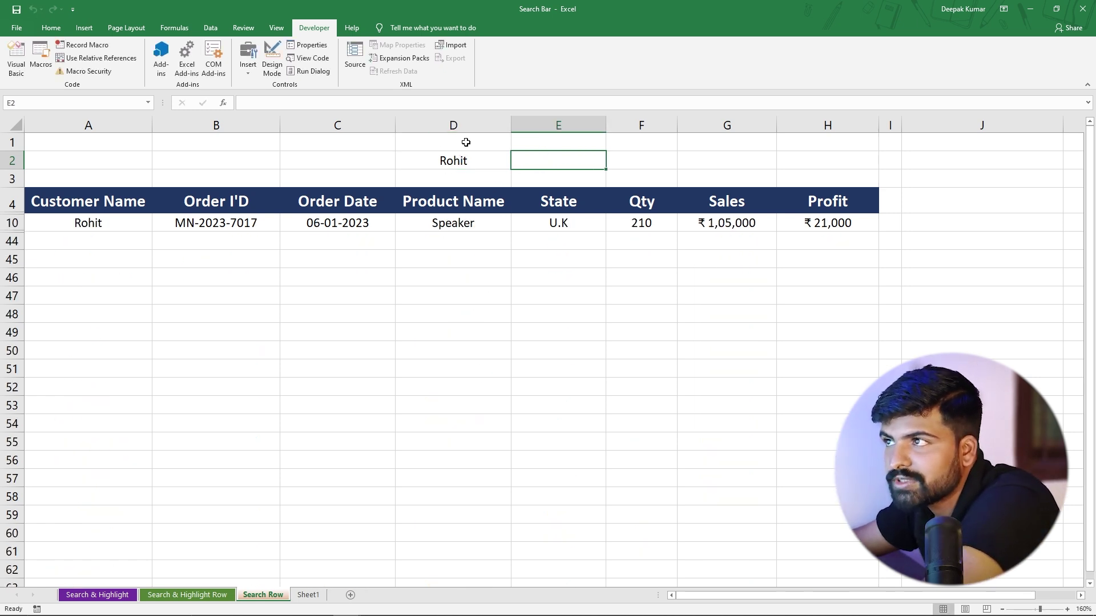
{"action": "left_click", "coordinate": [97, 223]}
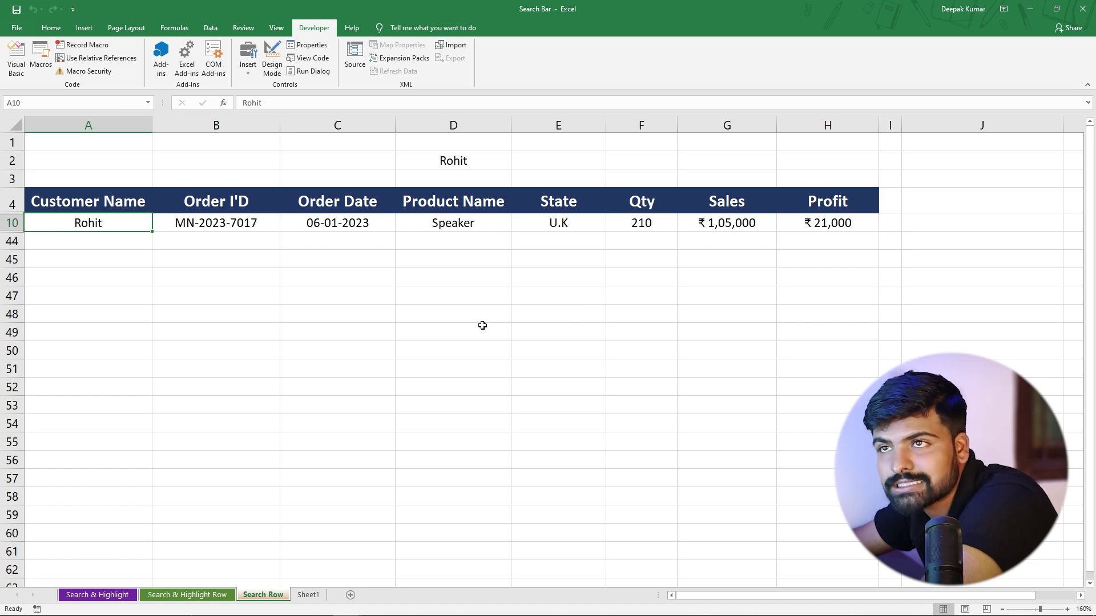
Clear cell D2 to show all orders again, and search the table for another customer's first name.
{"action": "left_click", "coordinate": [461, 160]}
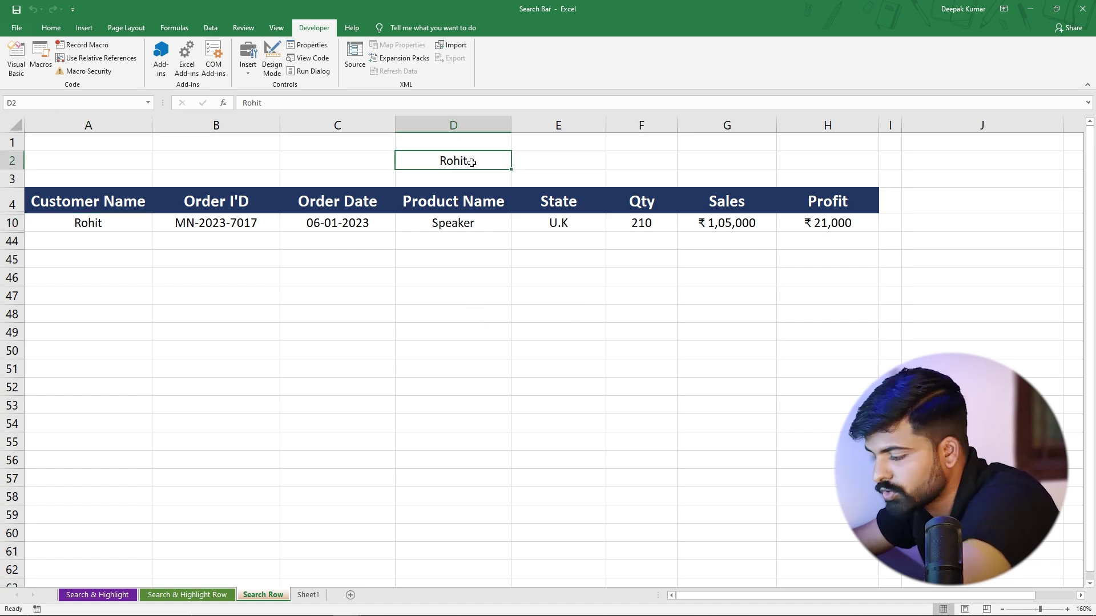
{"action": "key", "text": "Delete"}
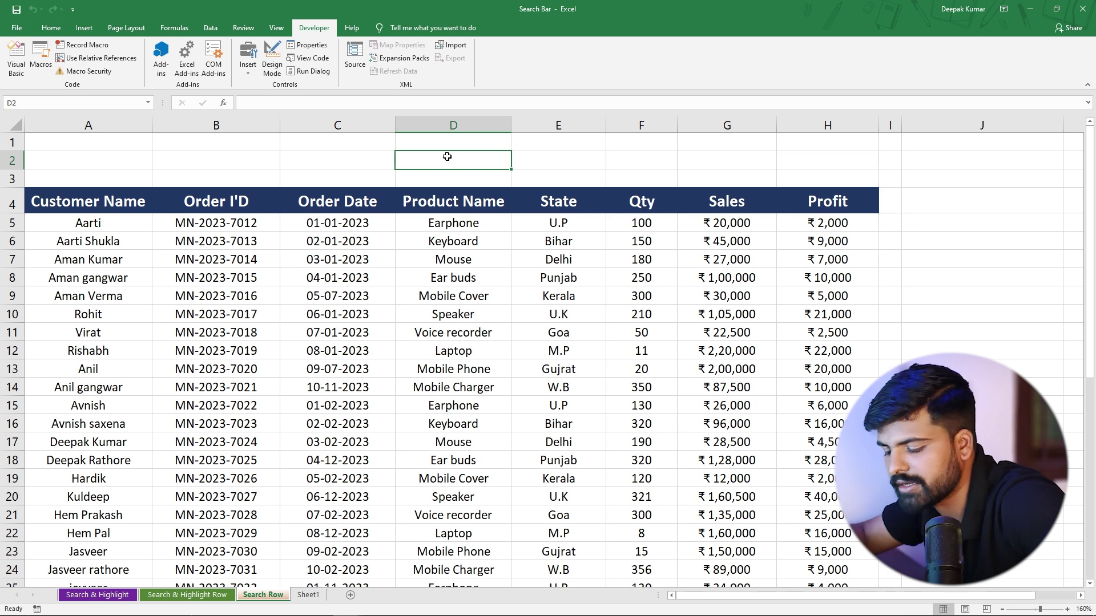
{"action": "type", "text": "Anil"}
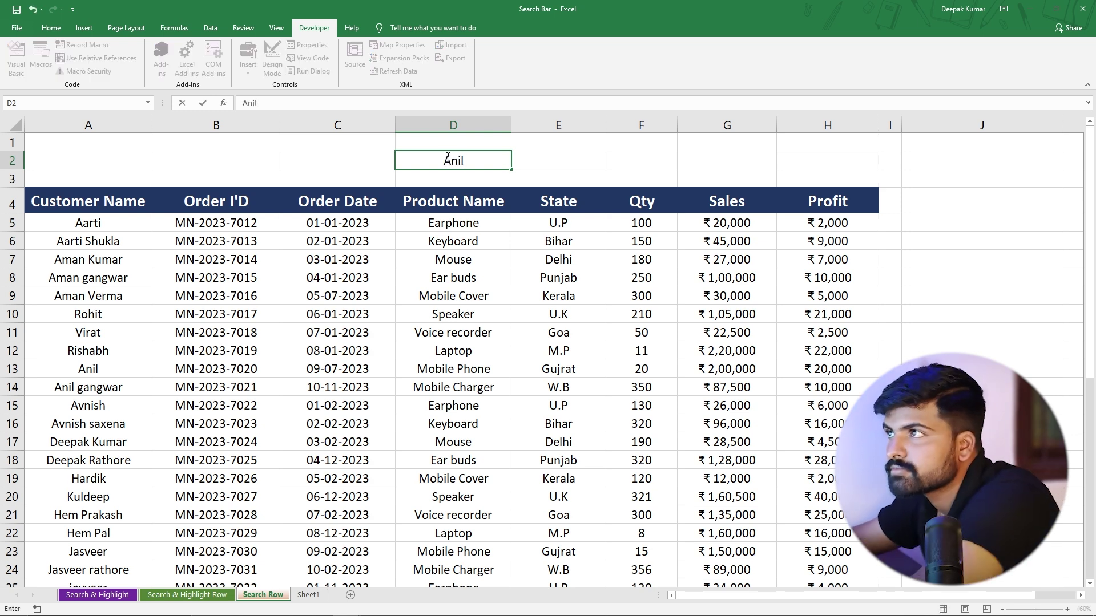
{"action": "left_click", "coordinate": [577, 159]}
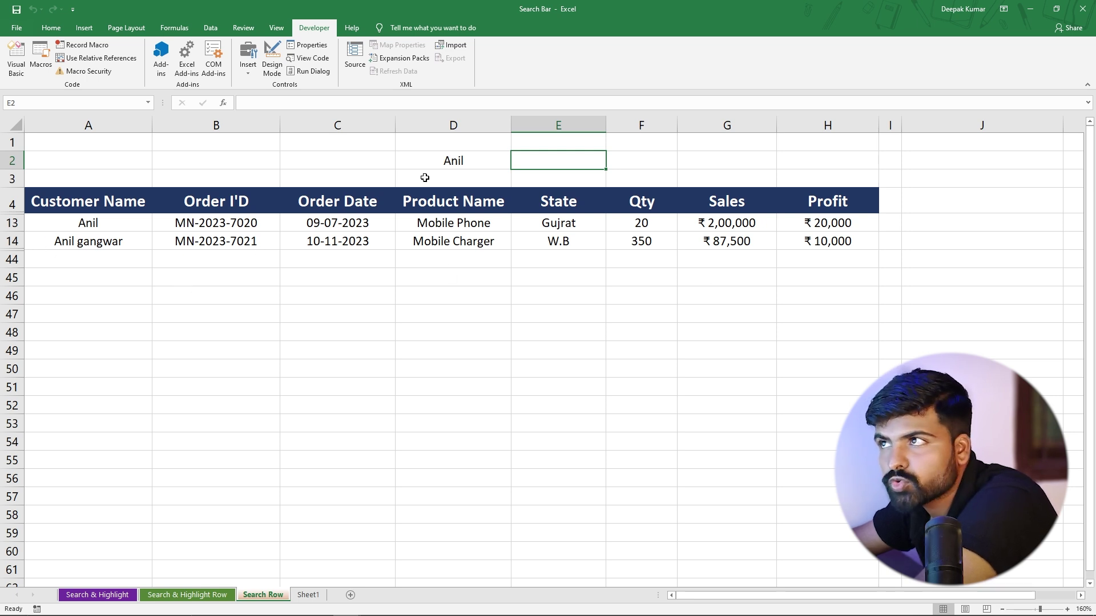
Clear the customer name from D2 and search the order table for the state Punjab.
{"action": "left_click", "coordinate": [459, 162]}
{"action": "key", "text": "Delete"}
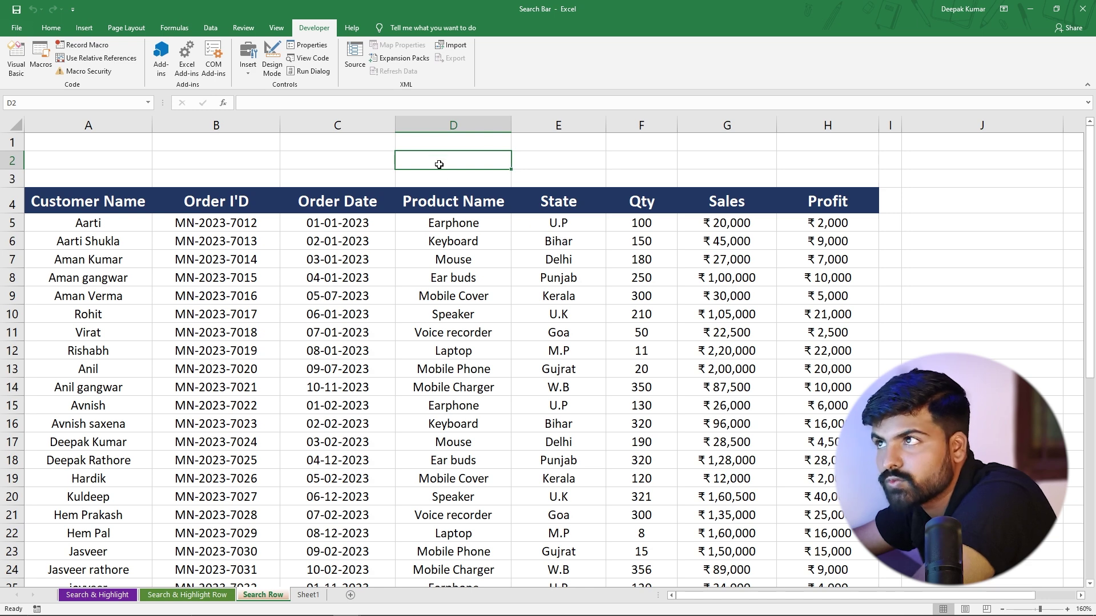
{"action": "type", "text": "Punjab"}
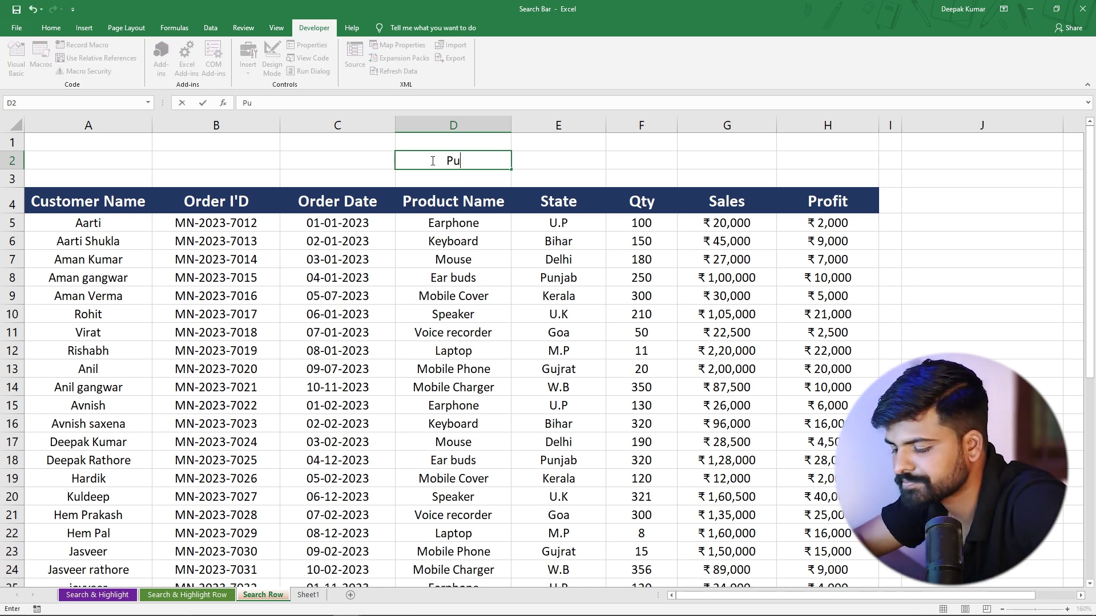
{"action": "left_click", "coordinate": [540, 160]}
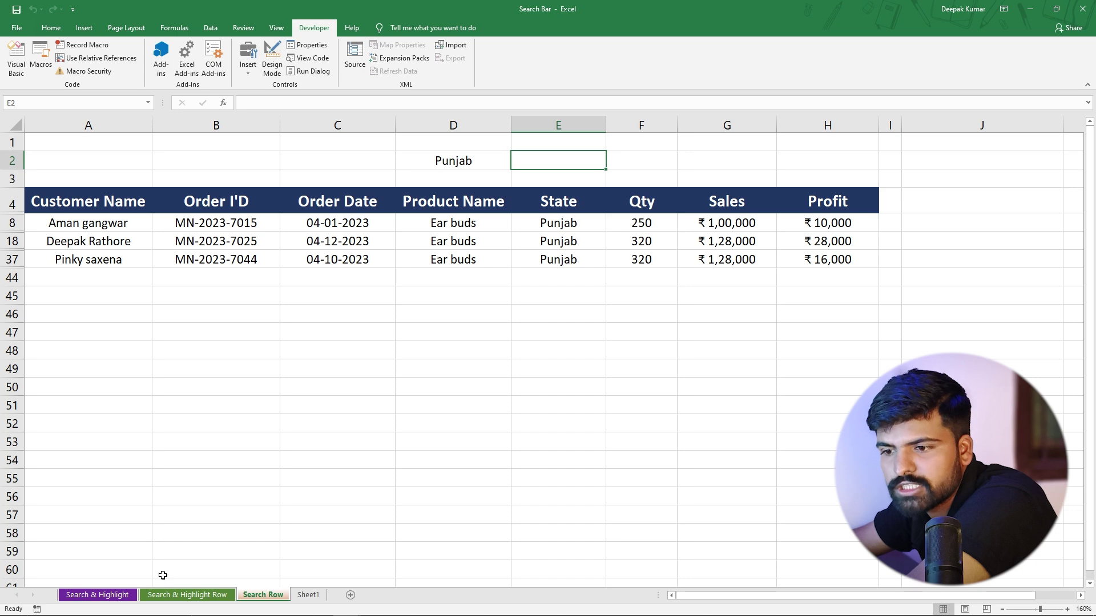
Go through the Search & Highlight Row sheet to the Search & Highlight sheet containing the finished search bar.
{"action": "left_click", "coordinate": [187, 595]}
{"action": "left_click", "coordinate": [111, 596]}
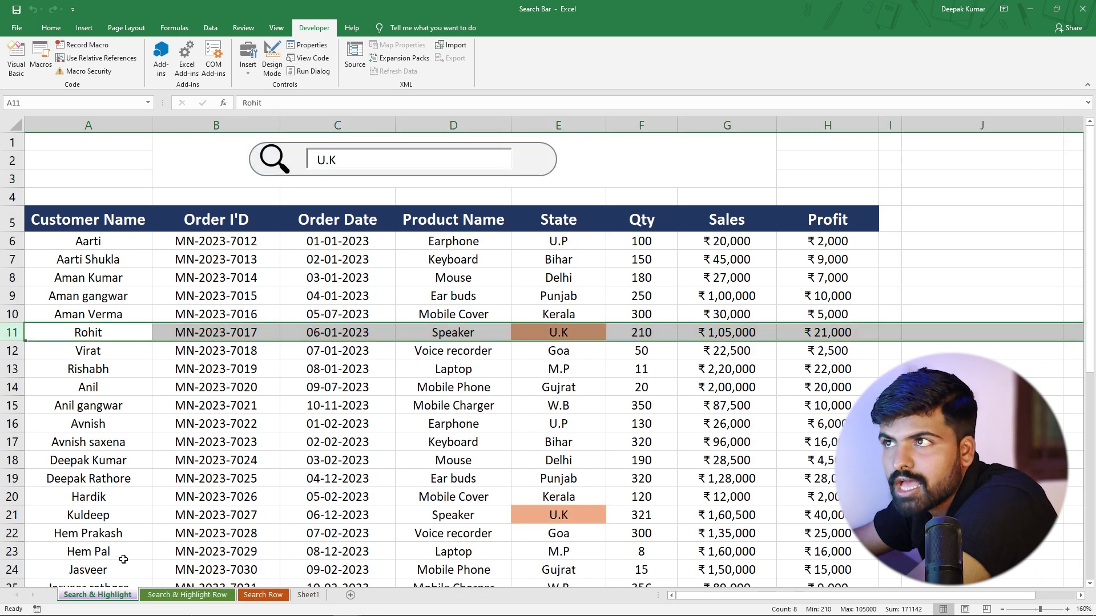